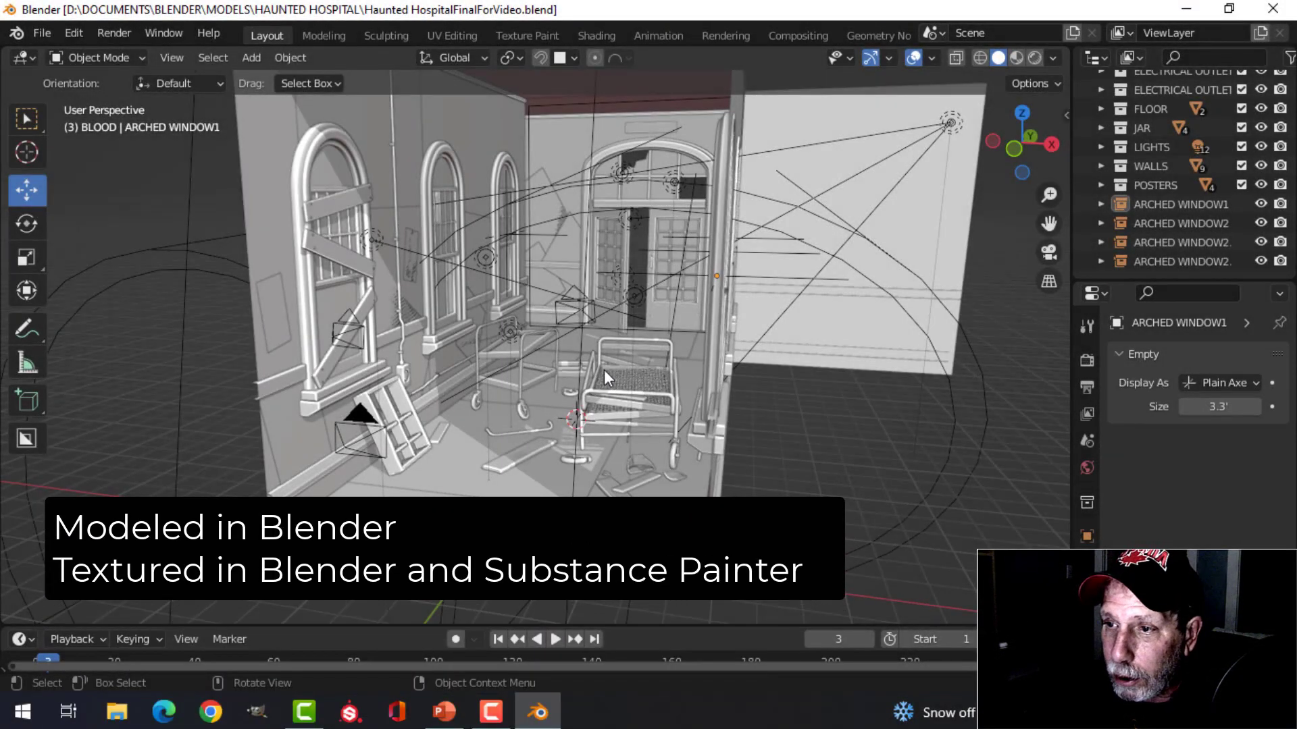
# Examine the modeled hospital corridor from several angles and distances, including the bed, cart, windows and floor debris.
pyautogui.moveTo(593, 318)
pyautogui.mouseDown(button='middle')
pyautogui.moveTo(591, 286)
pyautogui.moveTo(578, 315)
pyautogui.moveTo(597, 313)
pyautogui.mouseUp(button='middle')
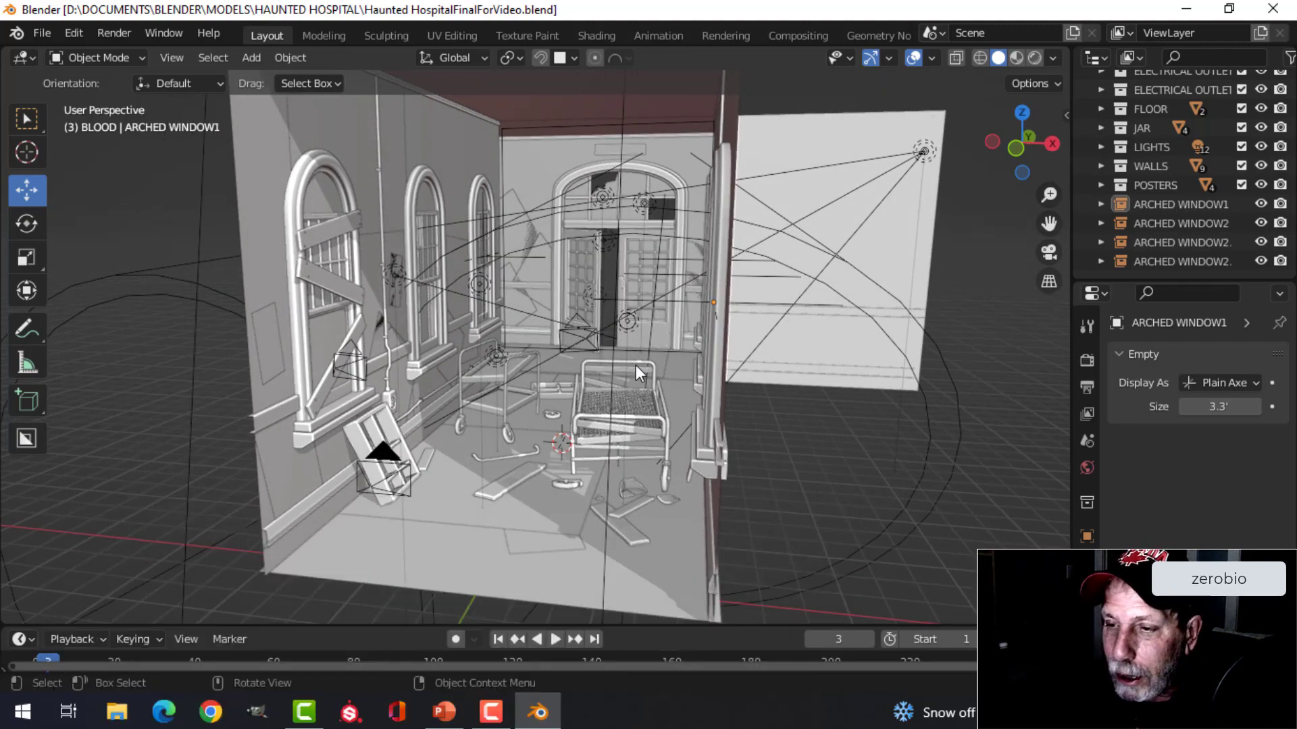
pyautogui.scroll(3, 635, 365)
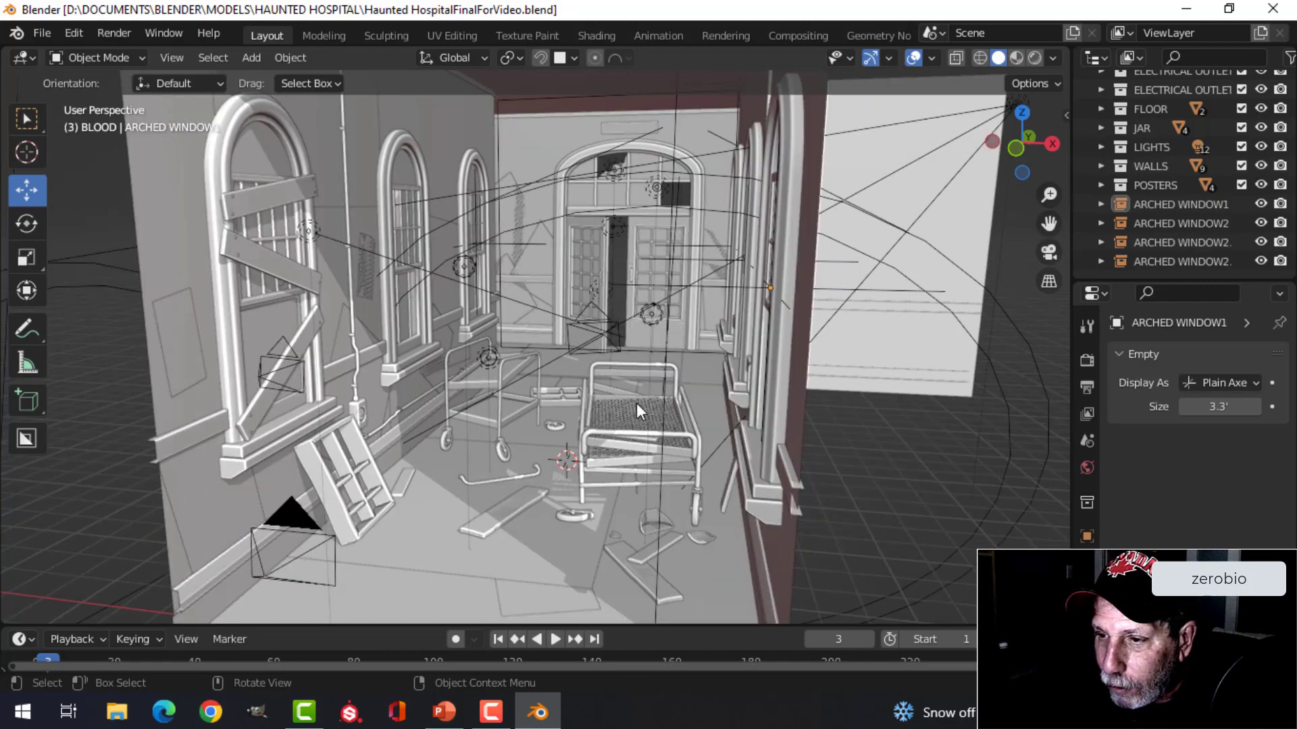
pyautogui.scroll(3, 639, 398)
pyautogui.scroll(-4, 634, 372)
pyautogui.moveTo(617, 354)
pyautogui.mouseDown(button='middle')
pyautogui.moveTo(662, 359)
pyautogui.moveTo(625, 353)
pyautogui.mouseUp(button='middle')
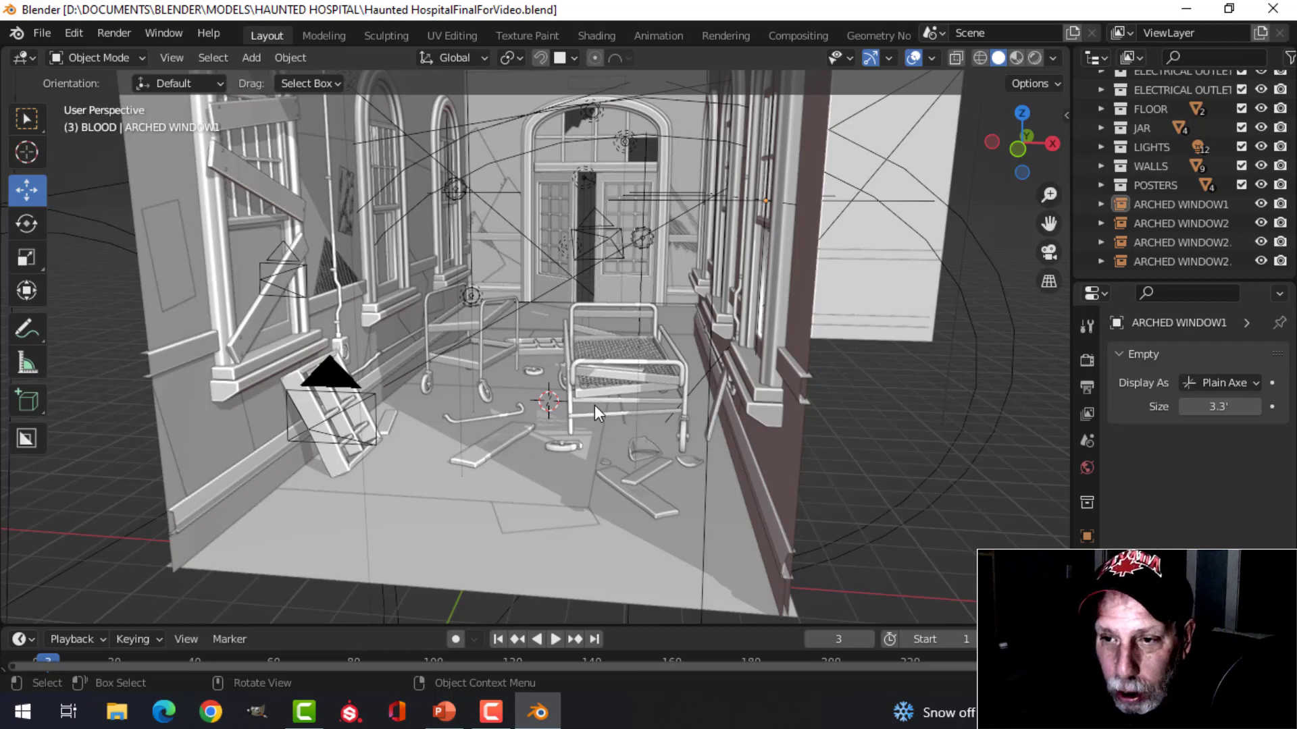
pyautogui.scroll(2, 594, 404)
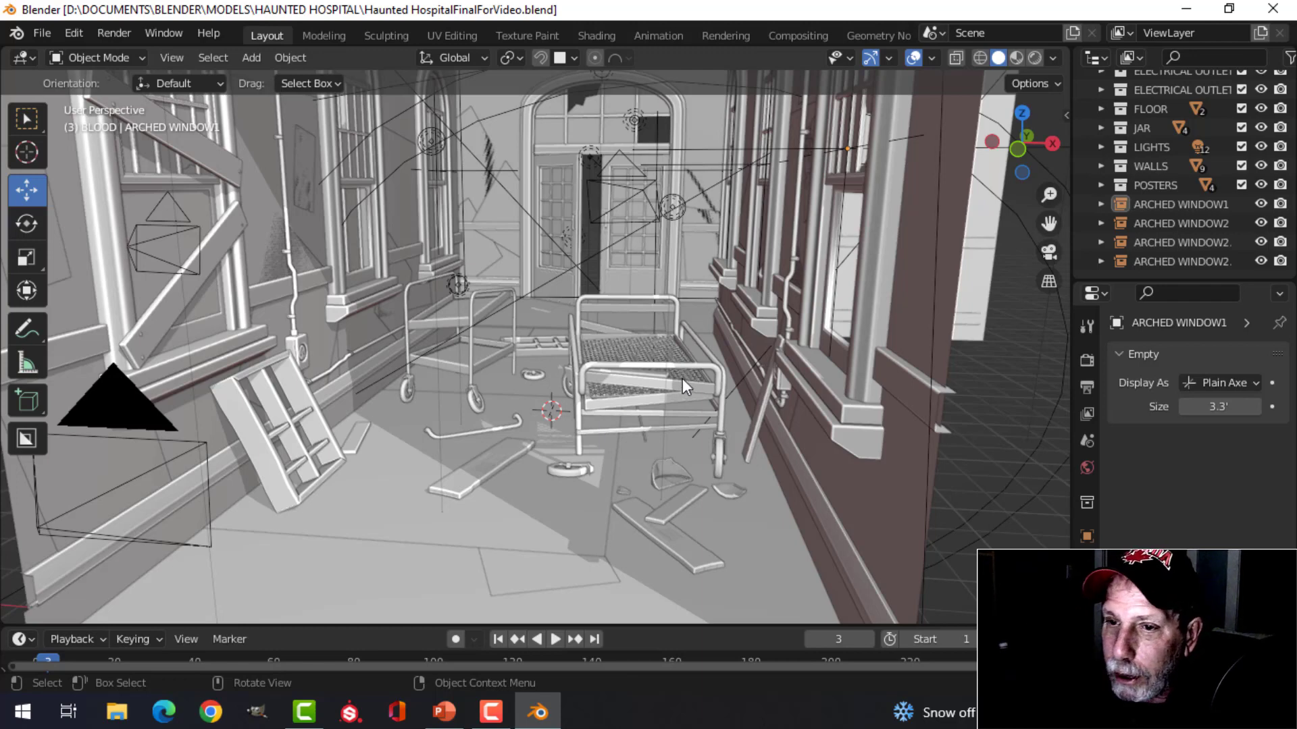
pyautogui.moveTo(656, 362)
pyautogui.mouseDown(button='middle')
pyautogui.moveTo(692, 359)
pyautogui.moveTo(611, 370)
pyautogui.moveTo(649, 365)
pyautogui.moveTo(636, 371)
pyautogui.mouseUp(button='middle')
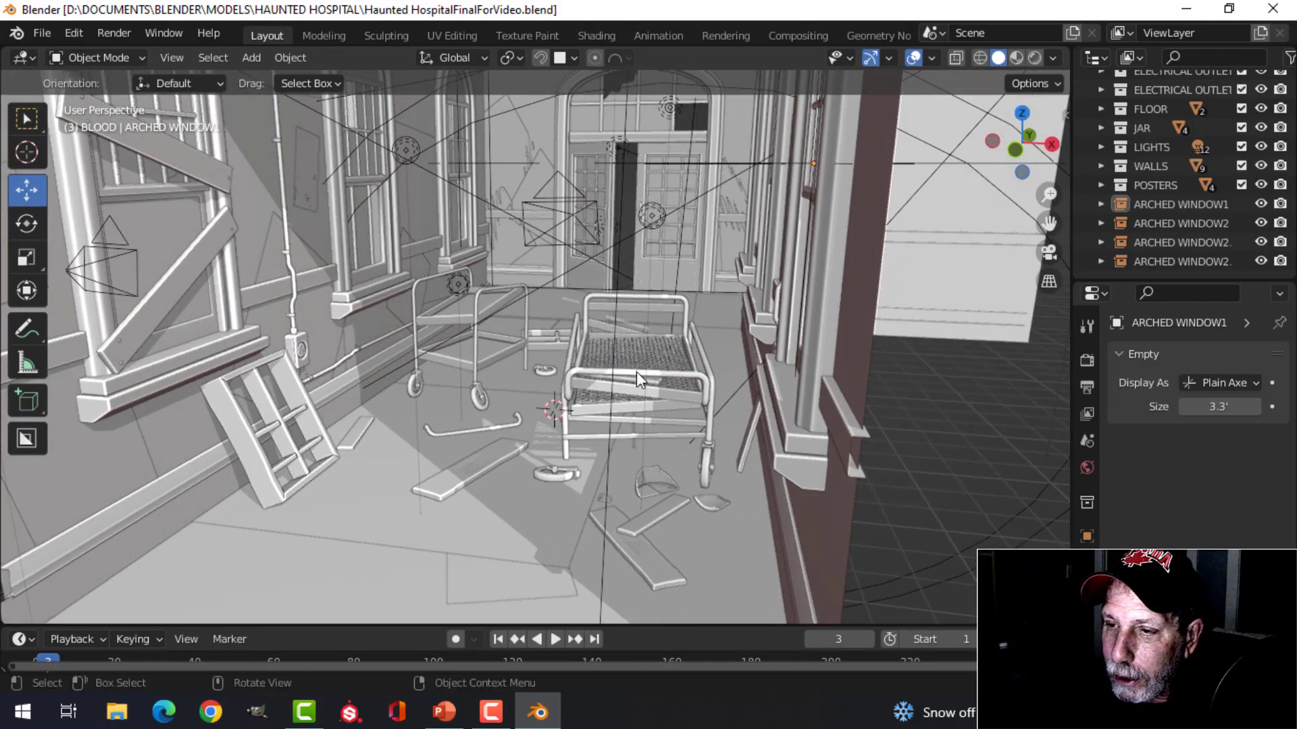
pyautogui.scroll(-5, 635, 362)
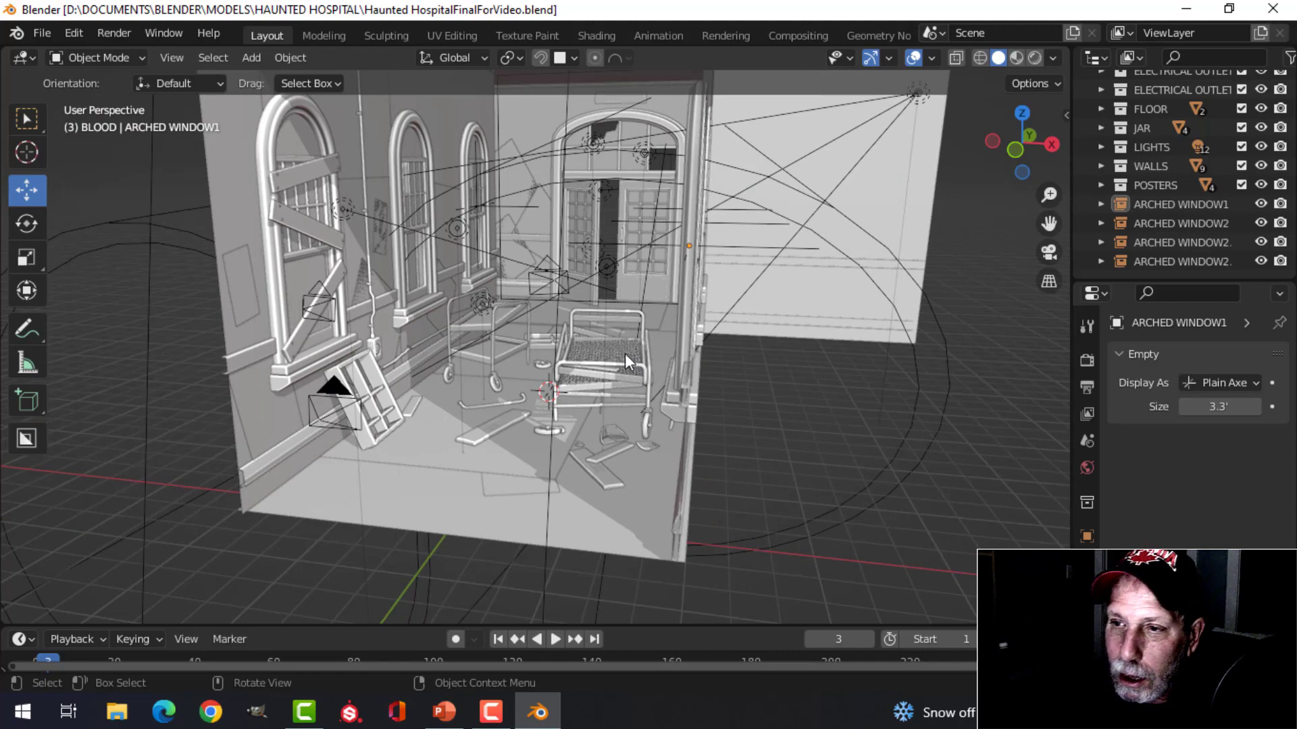
pyautogui.scroll(6, 626, 354)
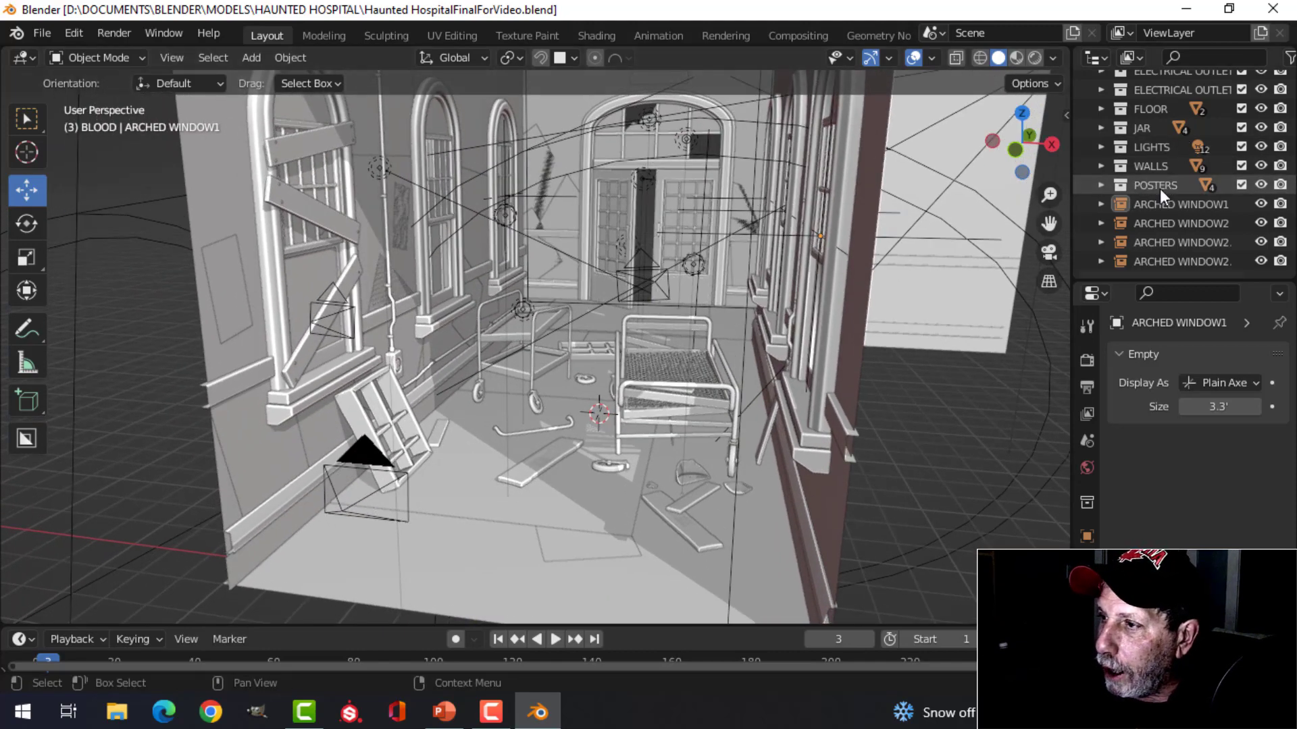
# Review the scene's collections from top to bottom, then hide the LIGHTS collection and show it again.
pyautogui.scroll(5, 1160, 189)
pyautogui.scroll(3, 1157, 187)
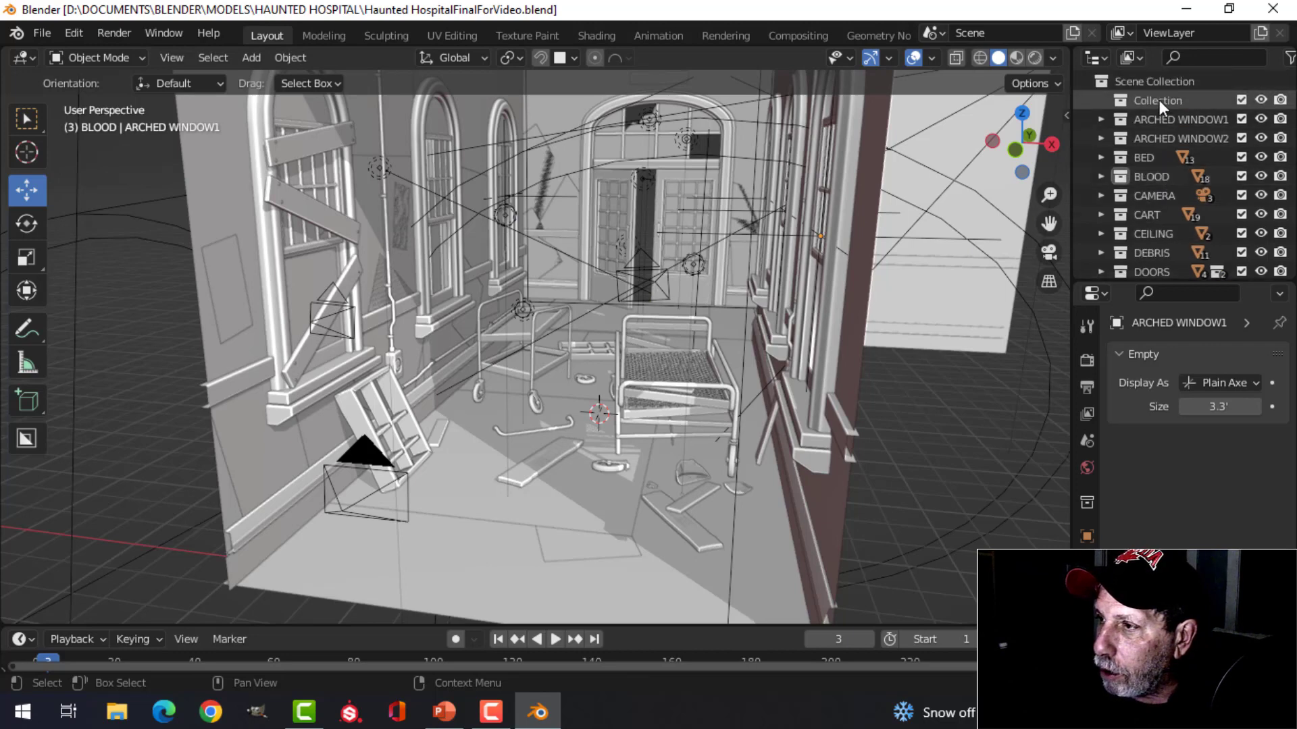
pyautogui.scroll(-4, 1154, 179)
pyautogui.scroll(1, 1157, 175)
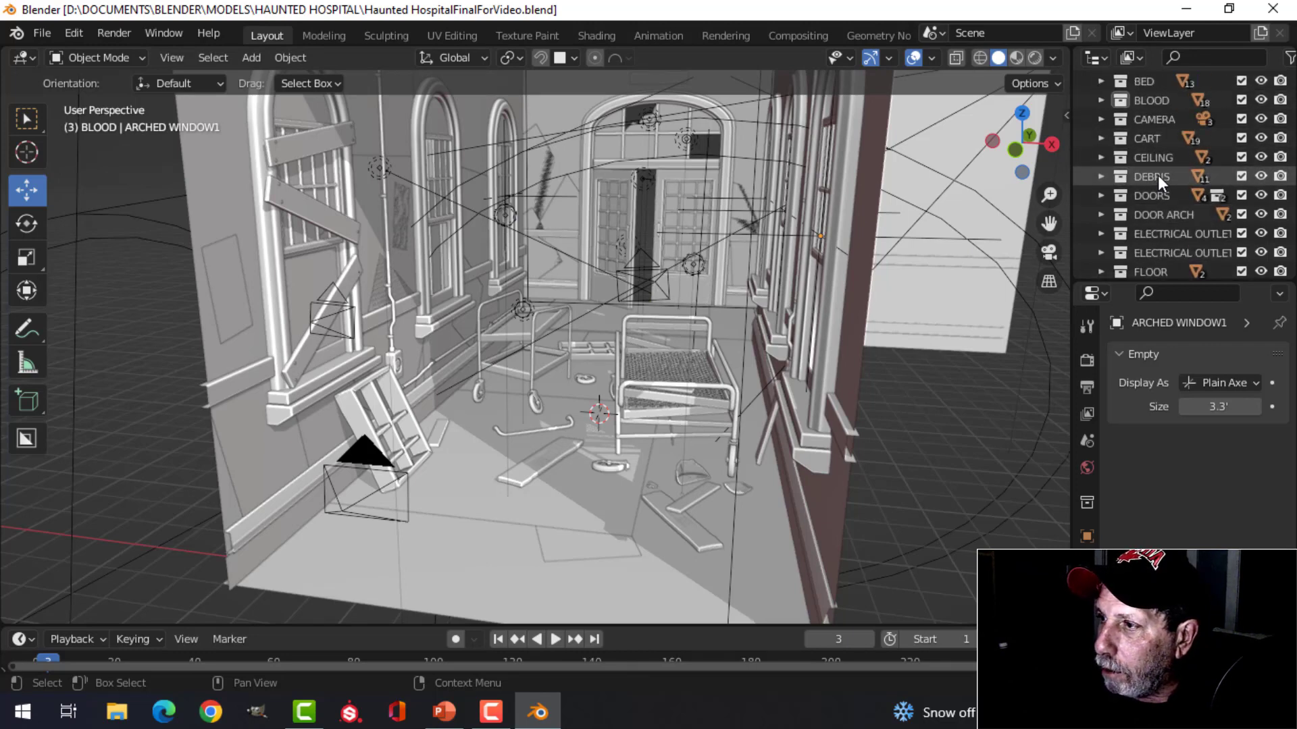
pyautogui.scroll(-2, 1136, 182)
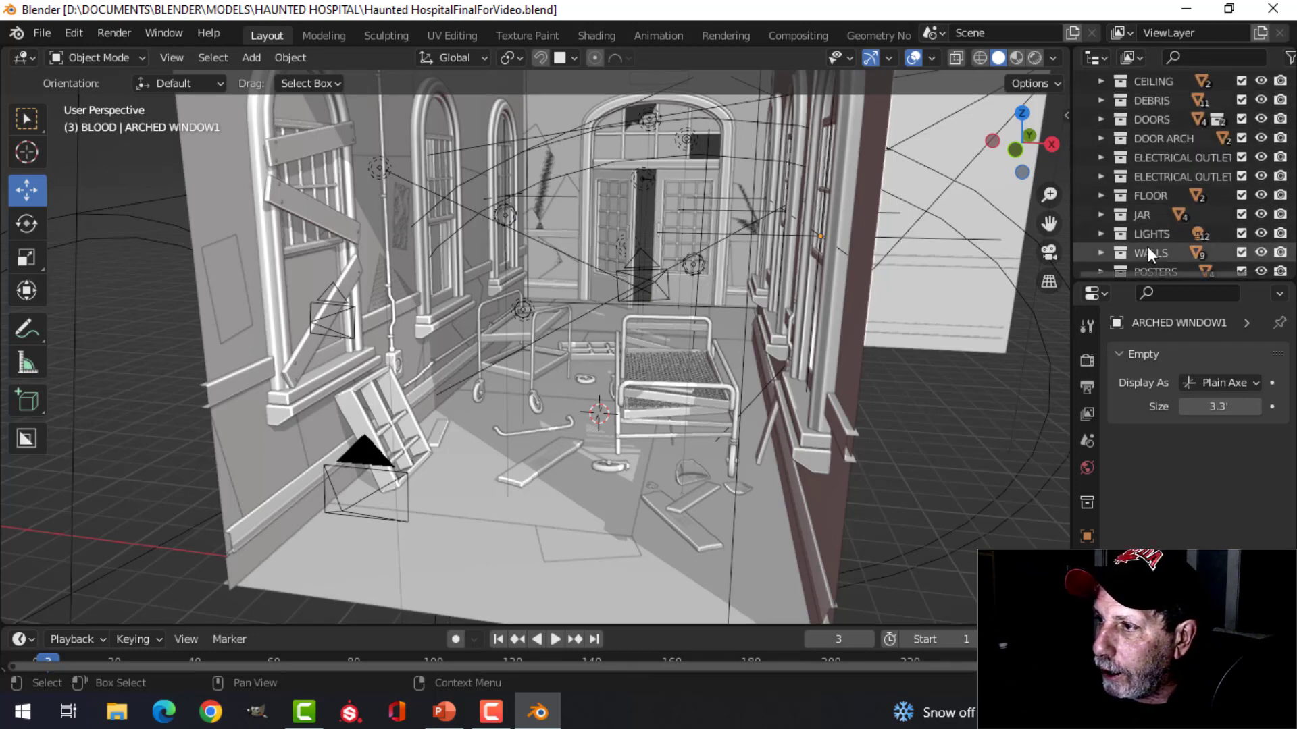
pyautogui.scroll(-1, 1150, 219)
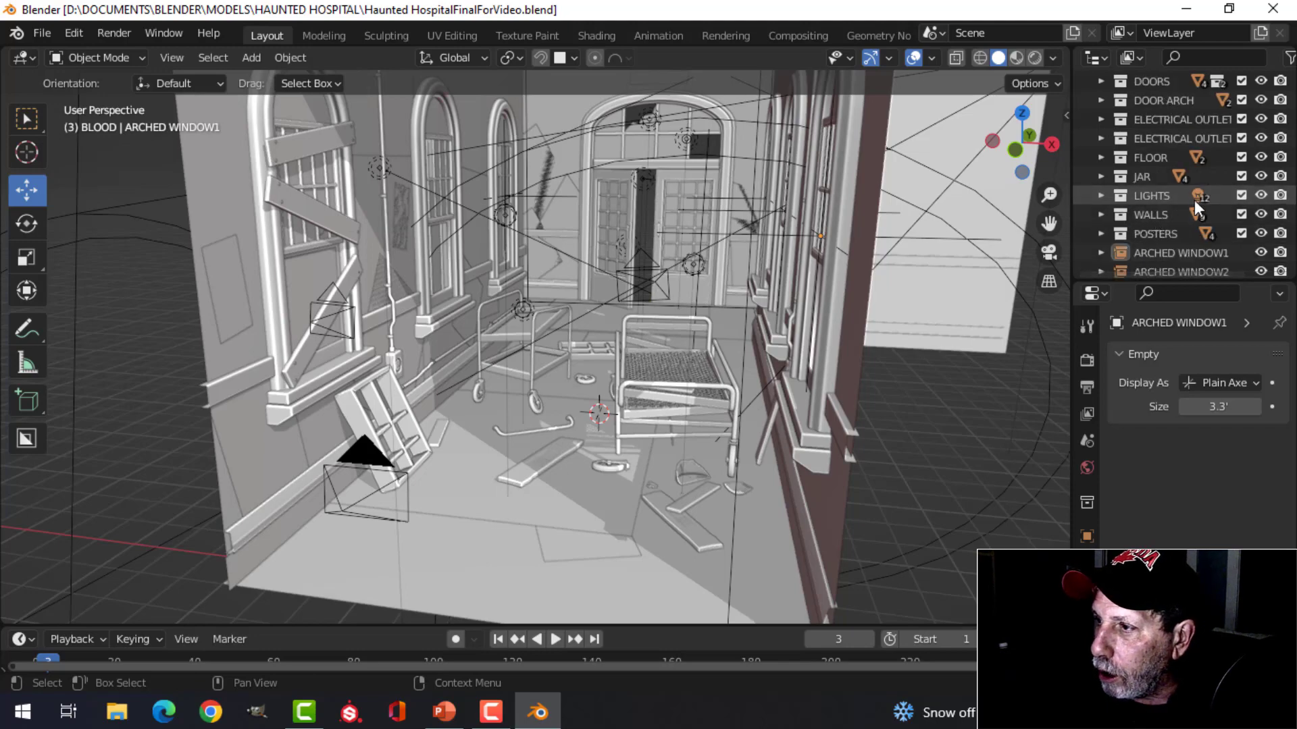
pyautogui.click(1260, 194)
pyautogui.click(1259, 195)
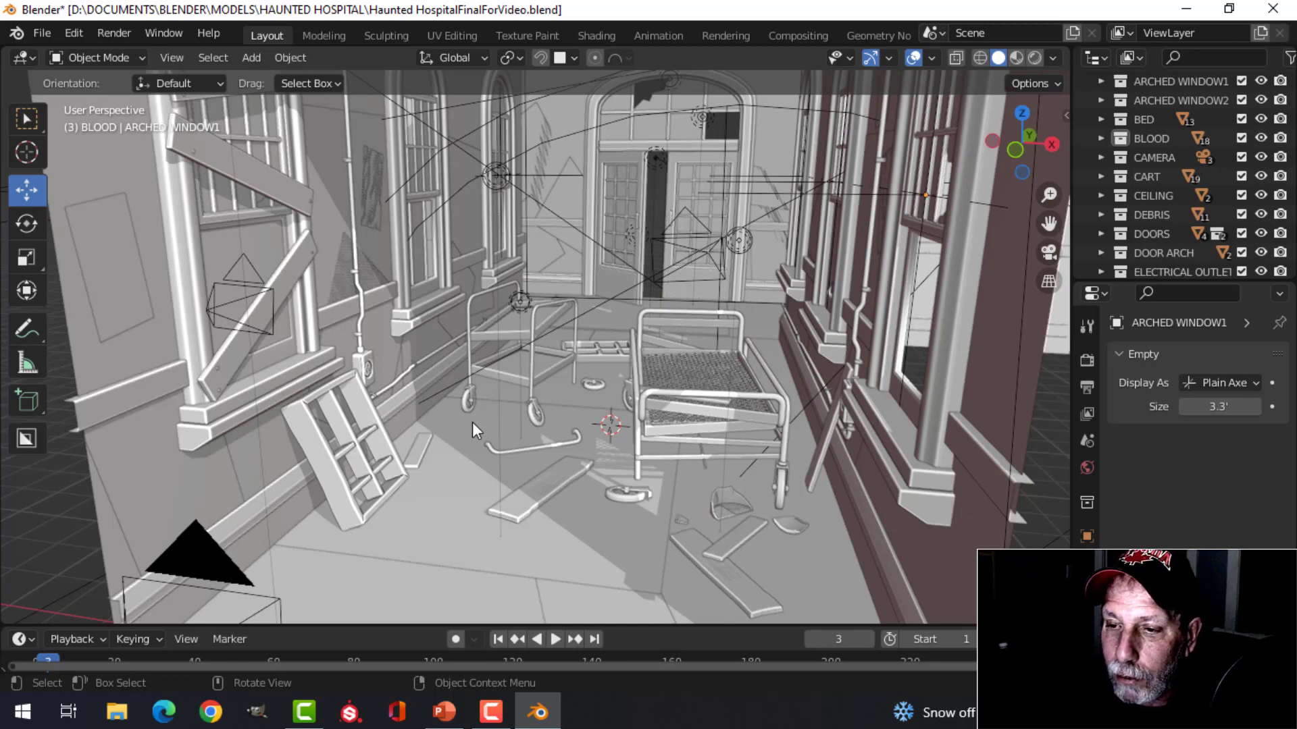
# Inspect the material assigned to the wooden frame leaning against the wall and to the plank on the floor.
pyautogui.click(319, 442)
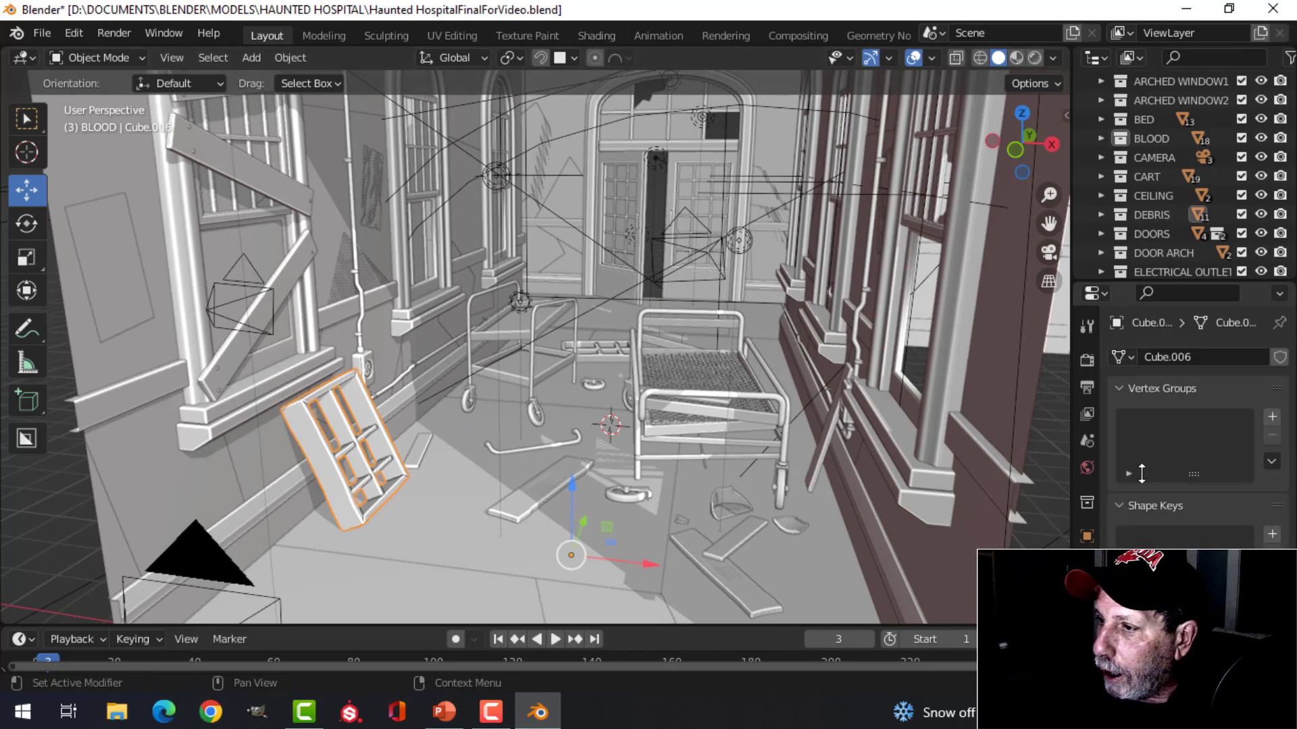
pyautogui.scroll(-3, 1087, 432)
pyautogui.click(1086, 620)
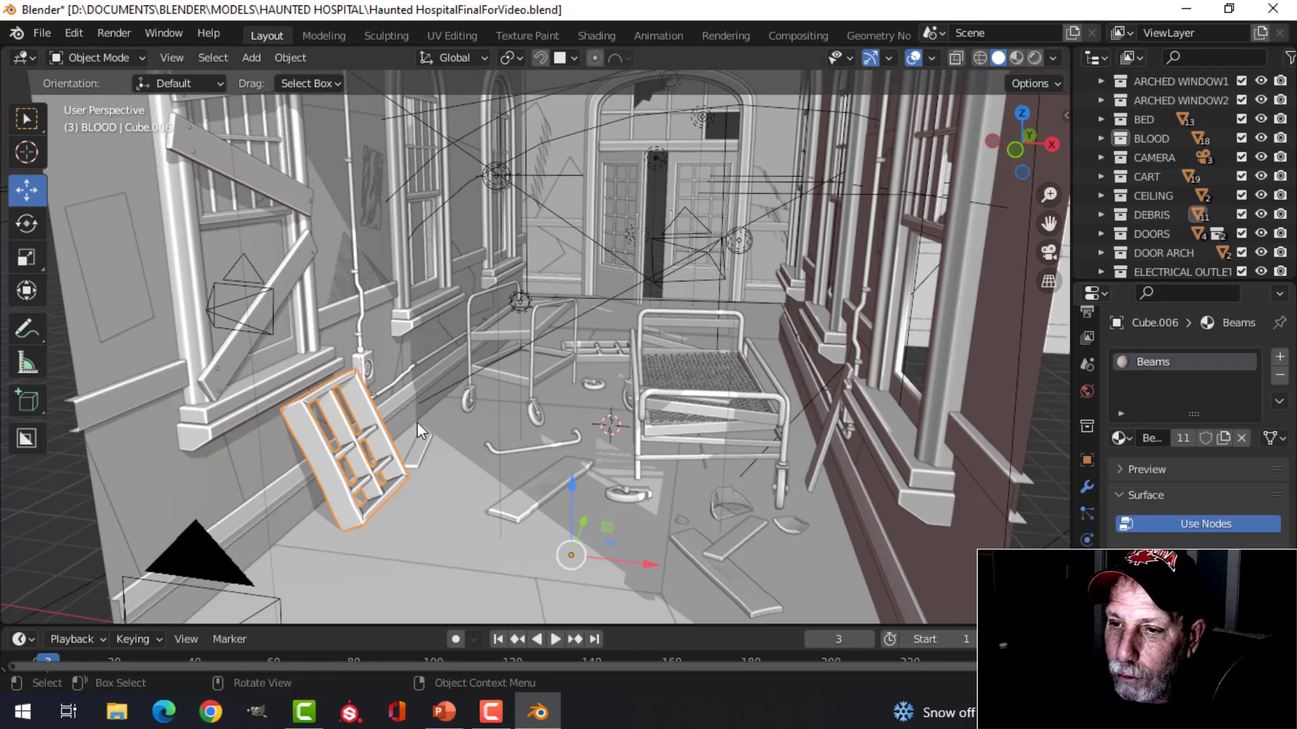
pyautogui.click(527, 507)
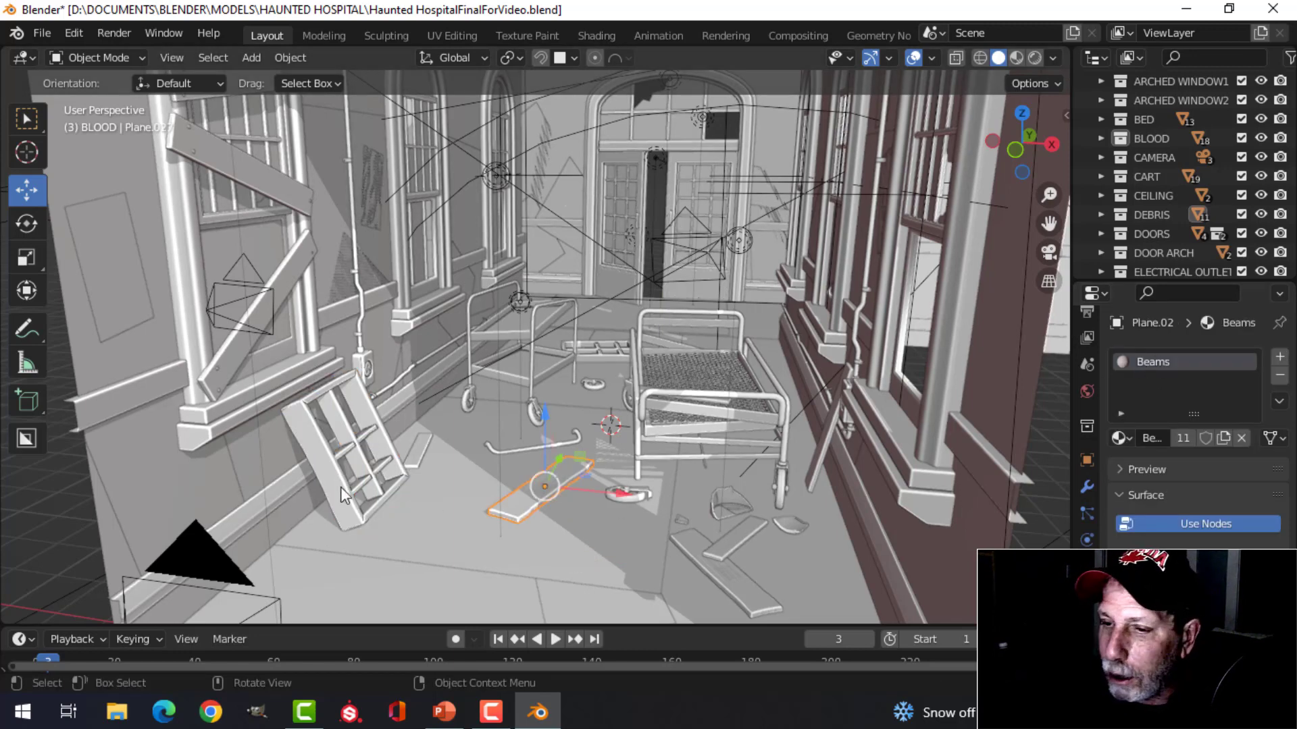
# Reselect the leaning wooden frame and show its Beams material nodes in a maximized shader editor in the Shading workspace.
pyautogui.click(314, 444)
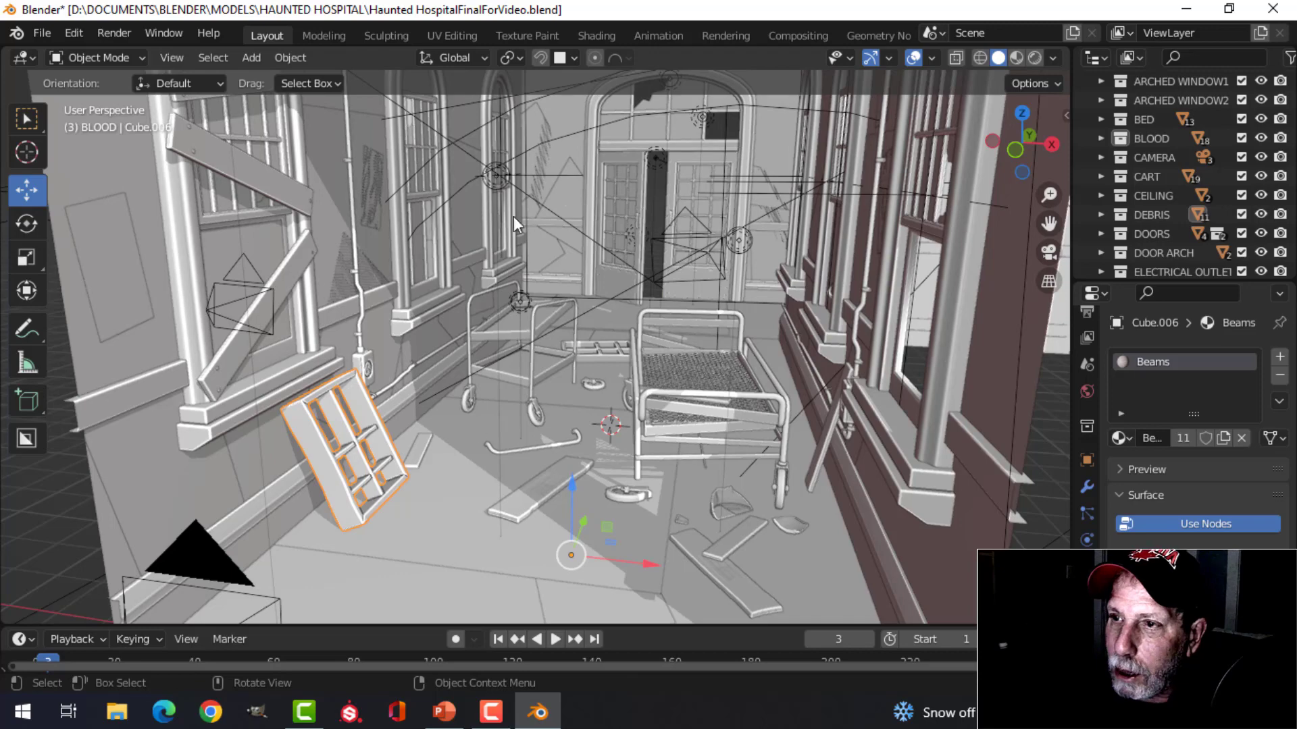
pyautogui.click(595, 36)
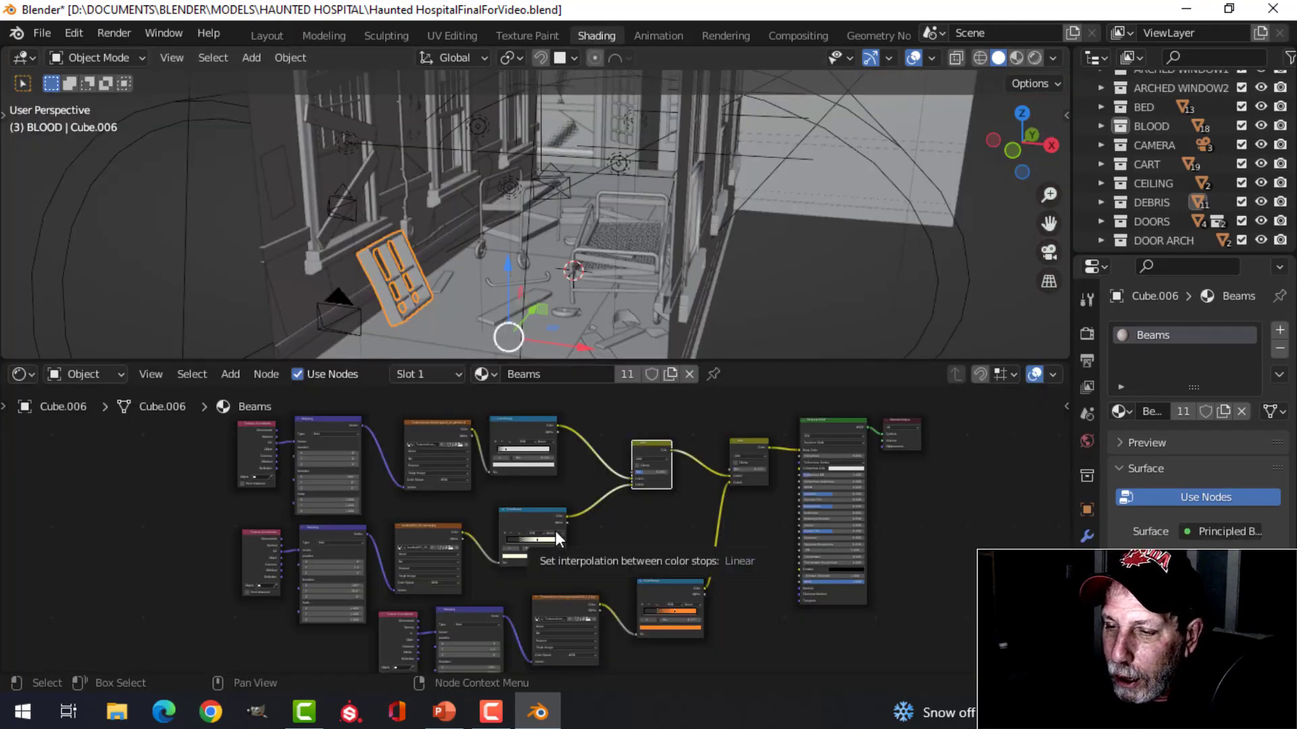
pyautogui.hotkey('ctrl', 'space')
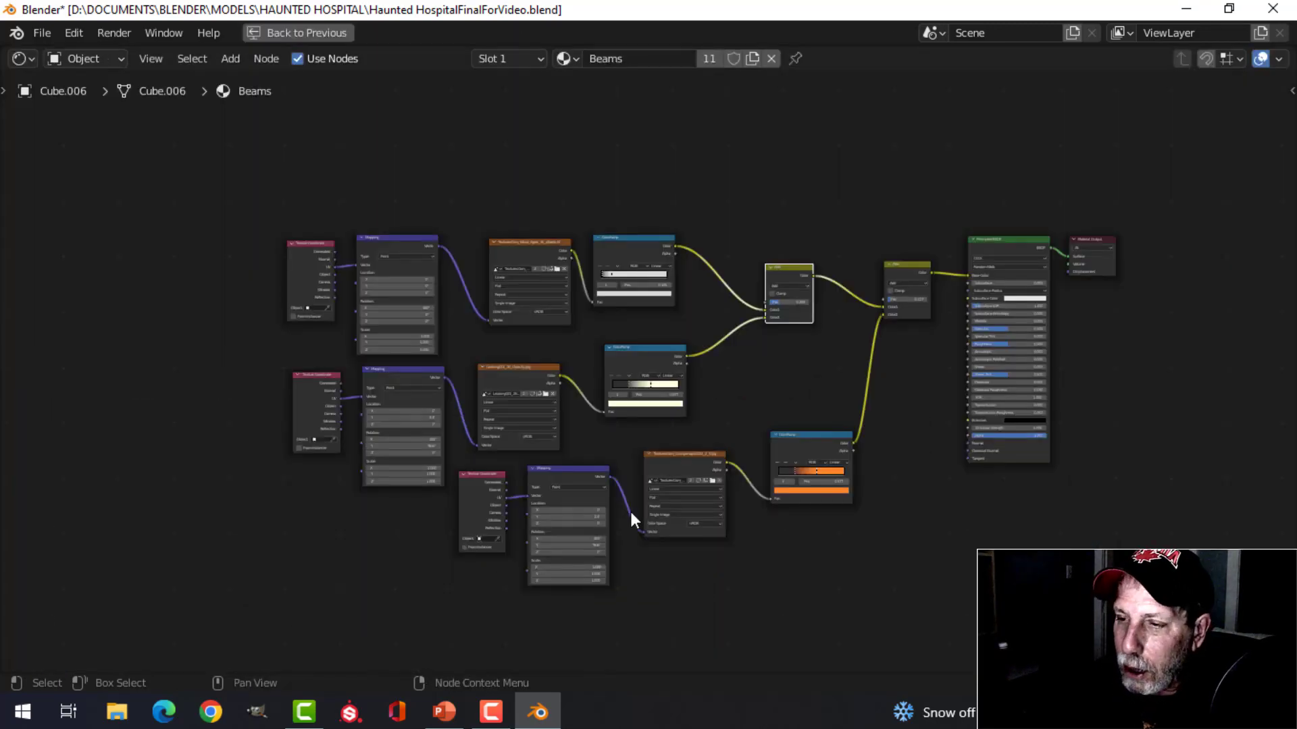
# Examine the Texture Coordinate and Mapping nodes that feed the aged wood texture in the Beams material.
pyautogui.scroll(3, 623, 498)
pyautogui.moveTo(688, 376)
pyautogui.mouseDown(button='middle')
pyautogui.moveTo(674, 378)
pyautogui.moveTo(695, 376)
pyautogui.mouseUp(button='middle')
pyautogui.scroll(4, 641, 376)
pyautogui.moveTo(362, 326); pyautogui.dragTo(614, 396, button='middle')
pyautogui.scroll(-1, 616, 388)
pyautogui.moveTo(344, 320); pyautogui.dragTo(434, 362, button='middle')
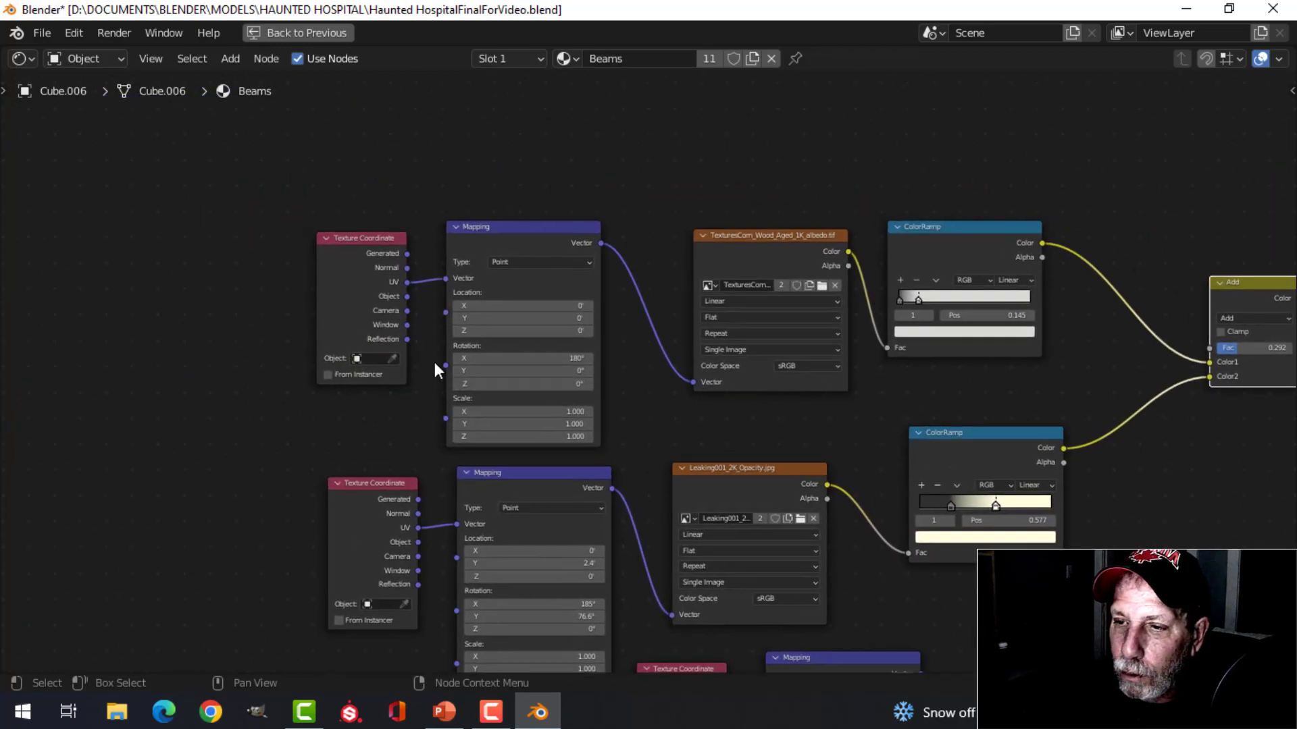
pyautogui.scroll(3, 435, 360)
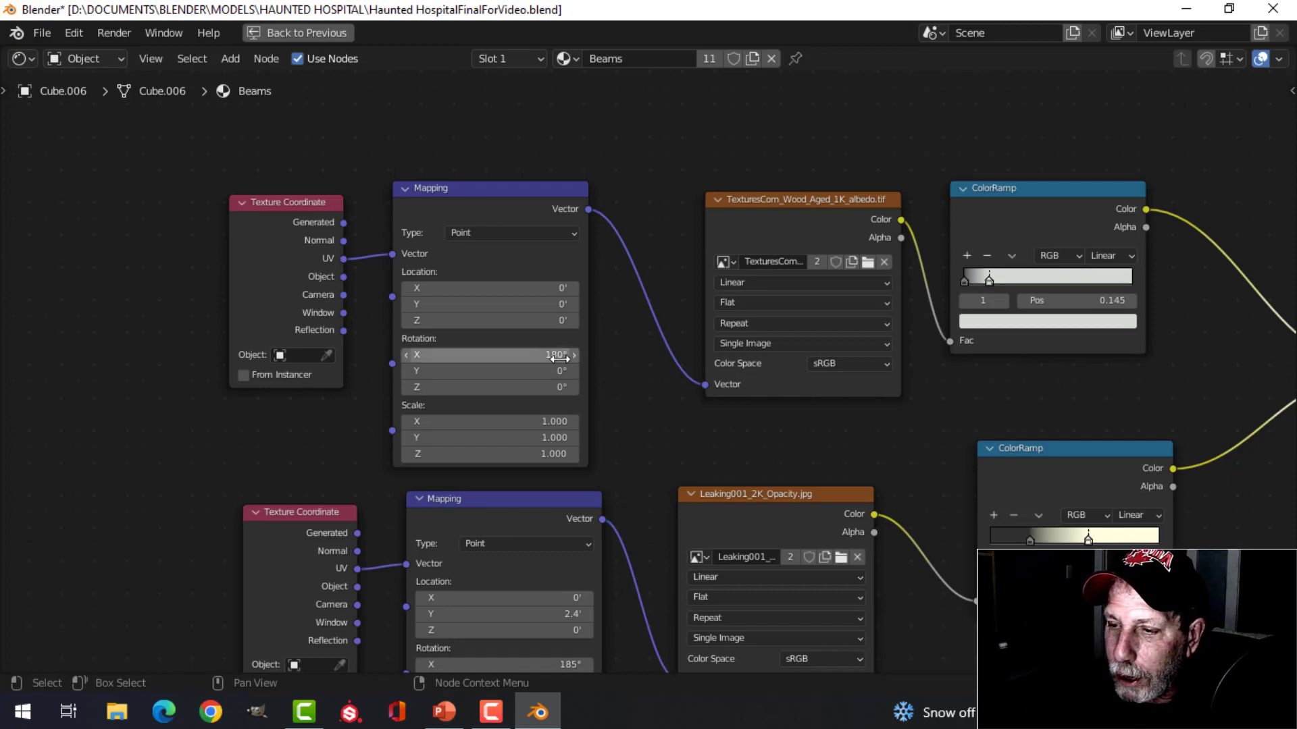
# Examine the TexturesCom_Wood_Aged_1K_albedo.tif image node, its ColorRamp and their connection to the first Add node.
pyautogui.scroll(-1, 727, 399)
pyautogui.moveTo(832, 397); pyautogui.dragTo(595, 410, button='middle')
pyautogui.scroll(3, 593, 393)
pyautogui.scroll(1, 599, 370)
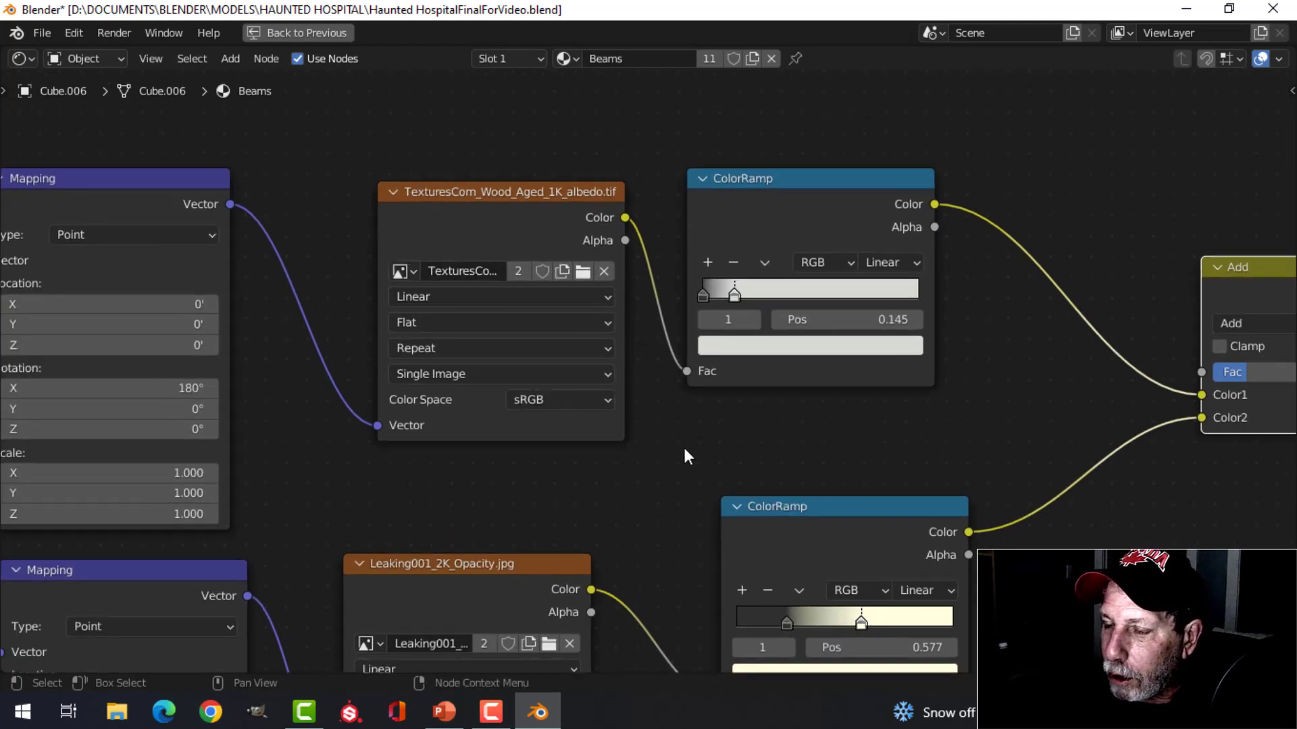
pyautogui.scroll(-1, 702, 439)
pyautogui.moveTo(743, 429); pyautogui.dragTo(588, 399, button='middle')
pyautogui.scroll(1, 611, 385)
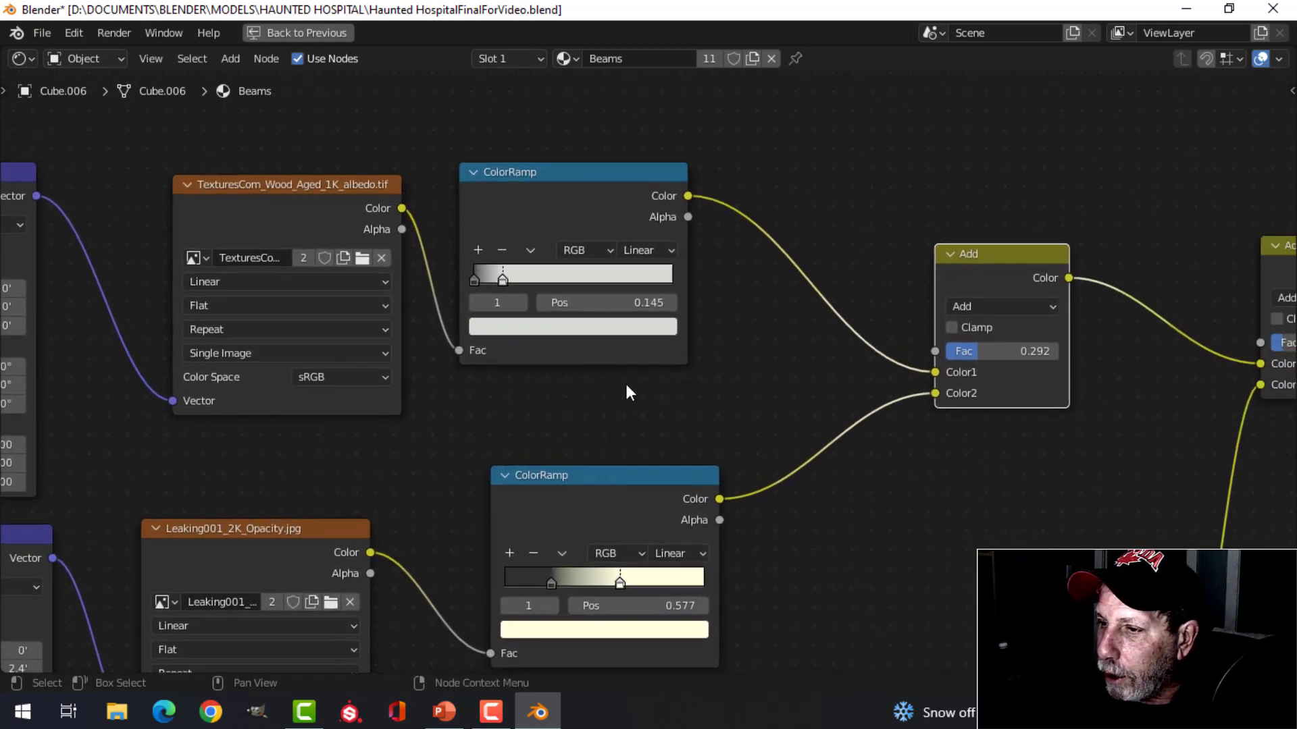
pyautogui.scroll(-1, 682, 405)
pyautogui.scroll(-1, 520, 412)
pyautogui.scroll(1, 487, 420)
# Examine the Leaking001_2K_Opacity.jpg branch with its Mapping and ColorRamp nodes, and compare it with the neighbouring wood and grunge branches.
pyautogui.moveTo(461, 425); pyautogui.dragTo(666, 327, button='middle')
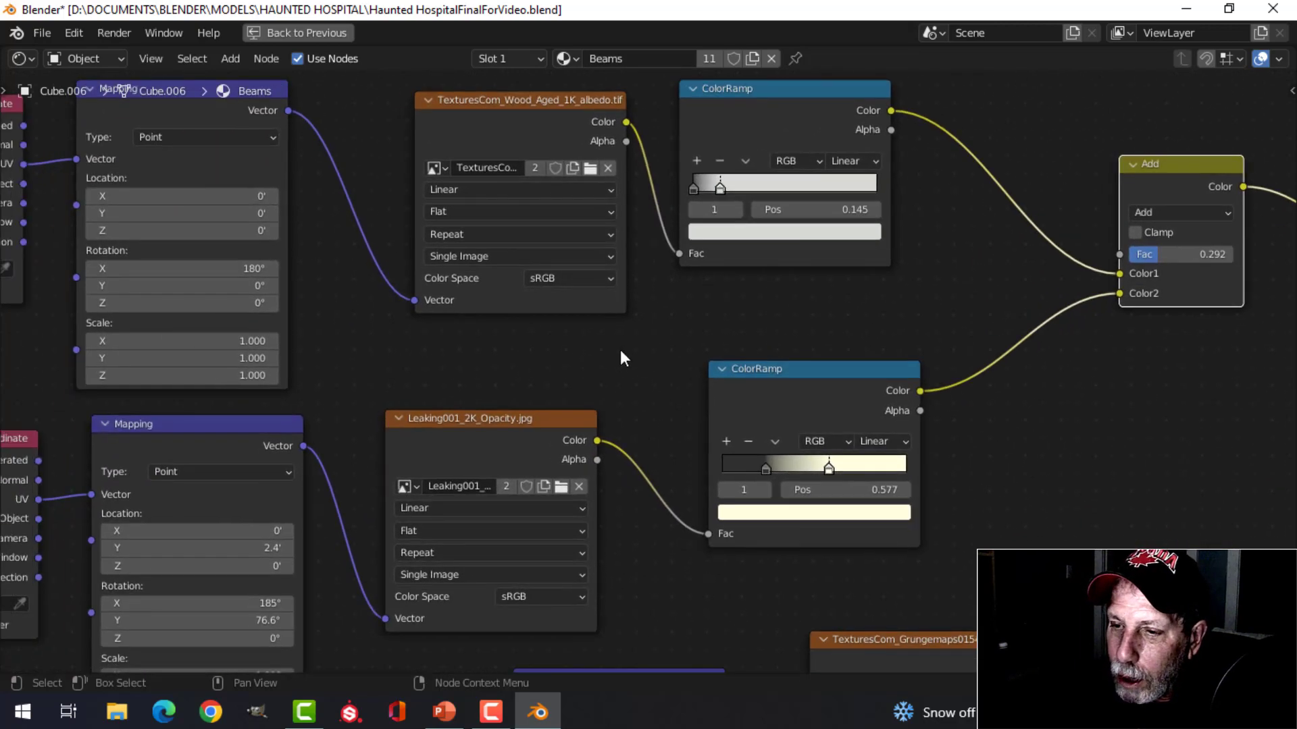
pyautogui.scroll(-1, 620, 352)
pyautogui.moveTo(546, 370); pyautogui.dragTo(619, 295, button='middle')
pyautogui.scroll(1, 628, 312)
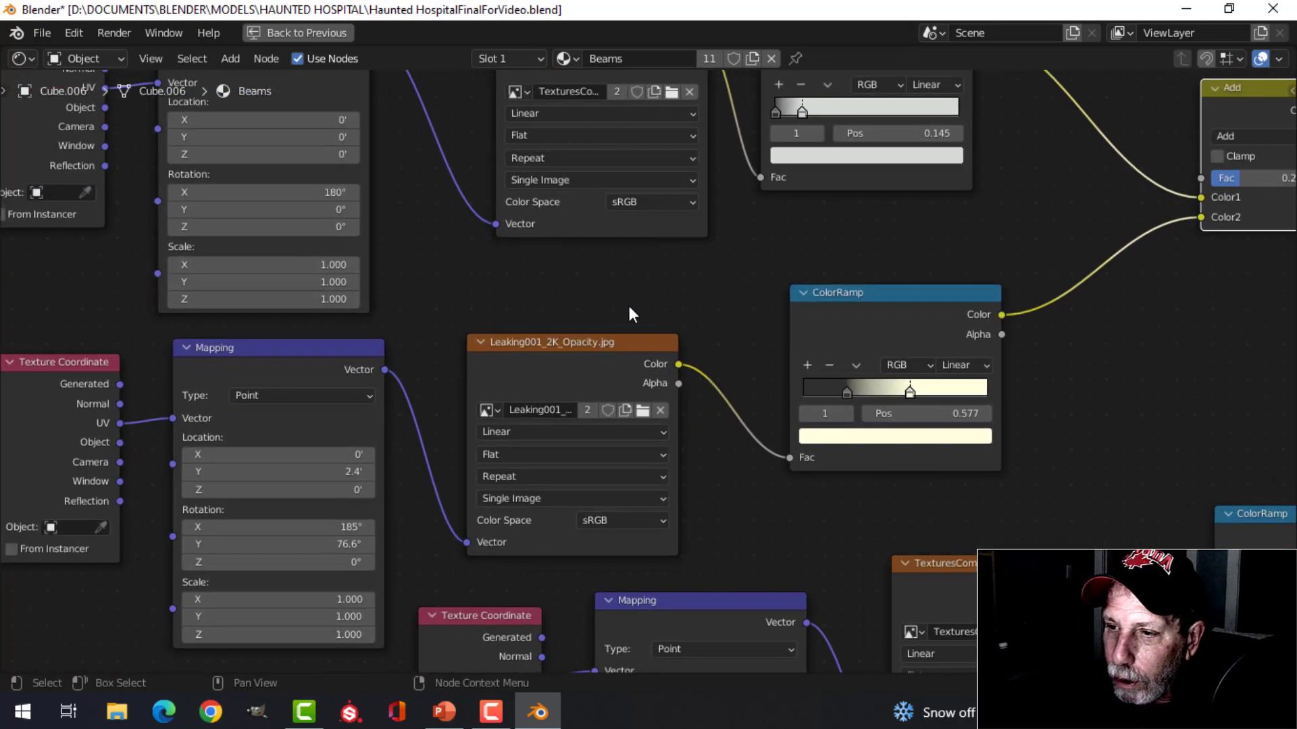
pyautogui.scroll(-1, 583, 374)
pyautogui.moveTo(732, 492); pyautogui.dragTo(565, 405, button='middle')
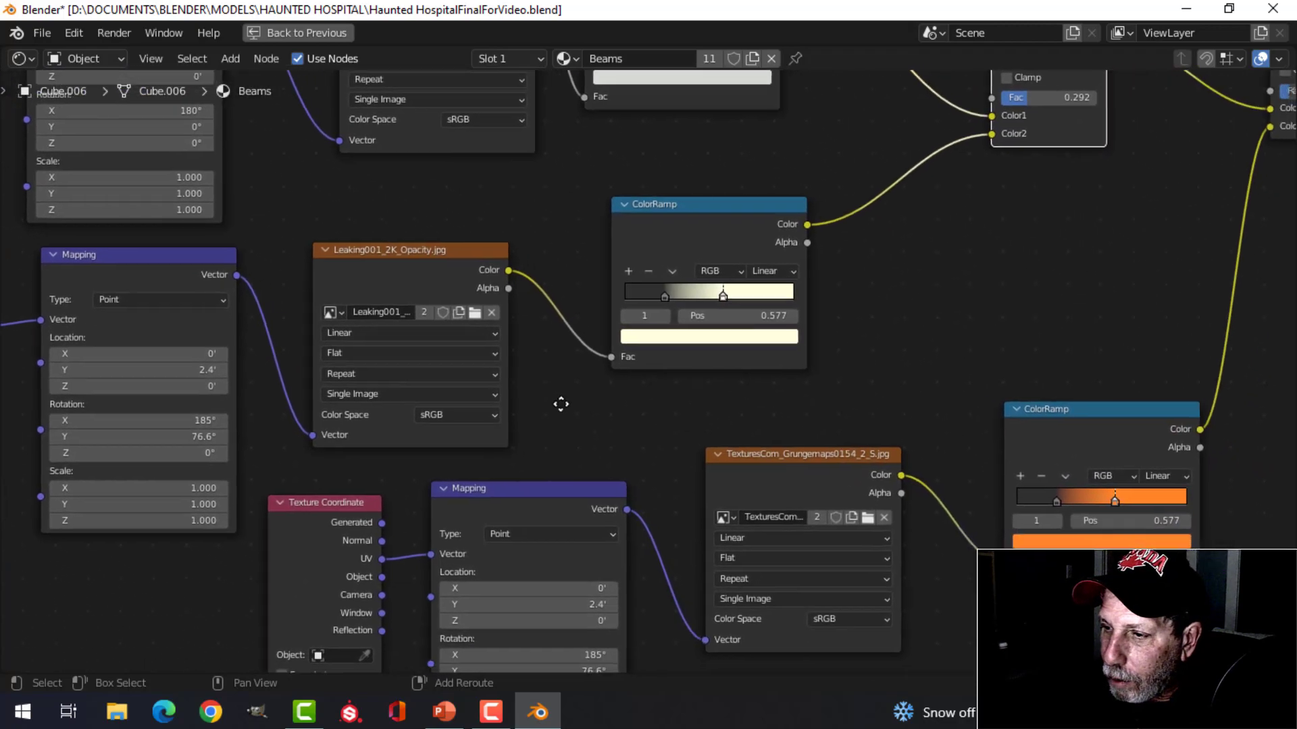
pyautogui.scroll(1, 807, 449)
pyautogui.scroll(-1, 646, 373)
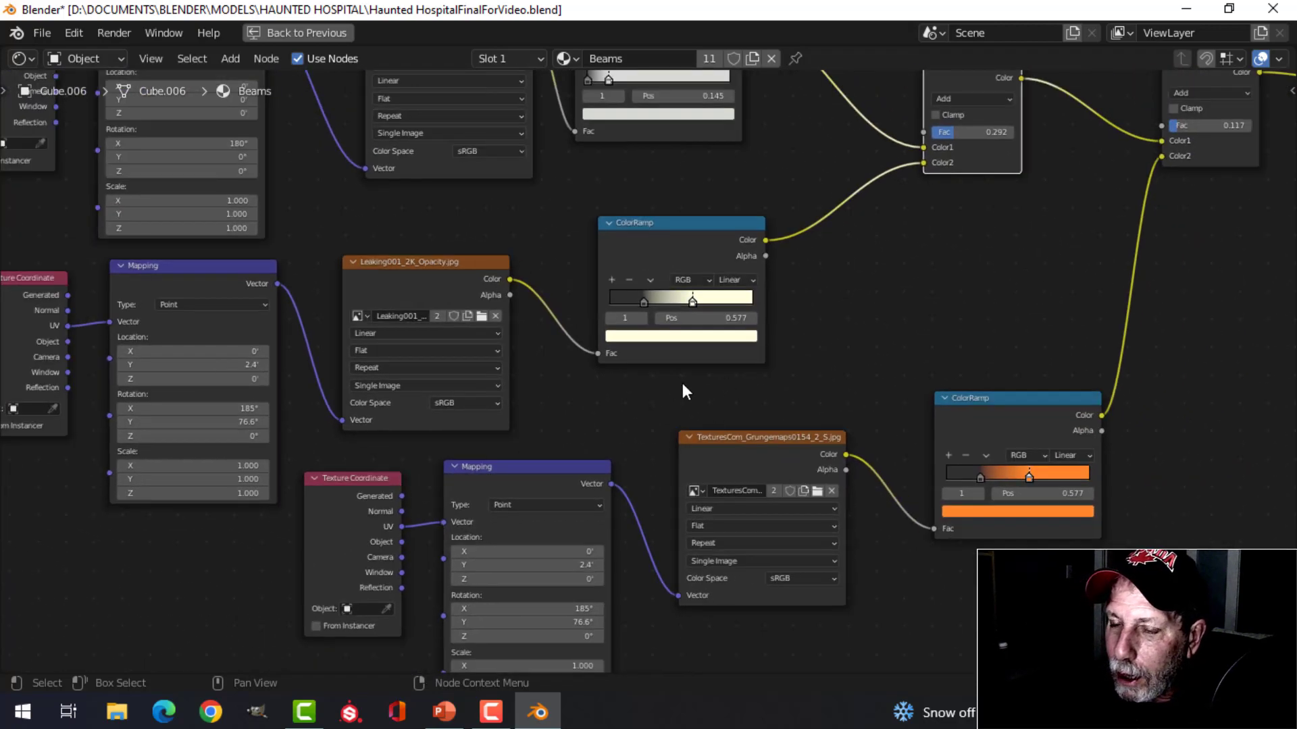
pyautogui.moveTo(555, 385); pyautogui.dragTo(704, 435, button='middle')
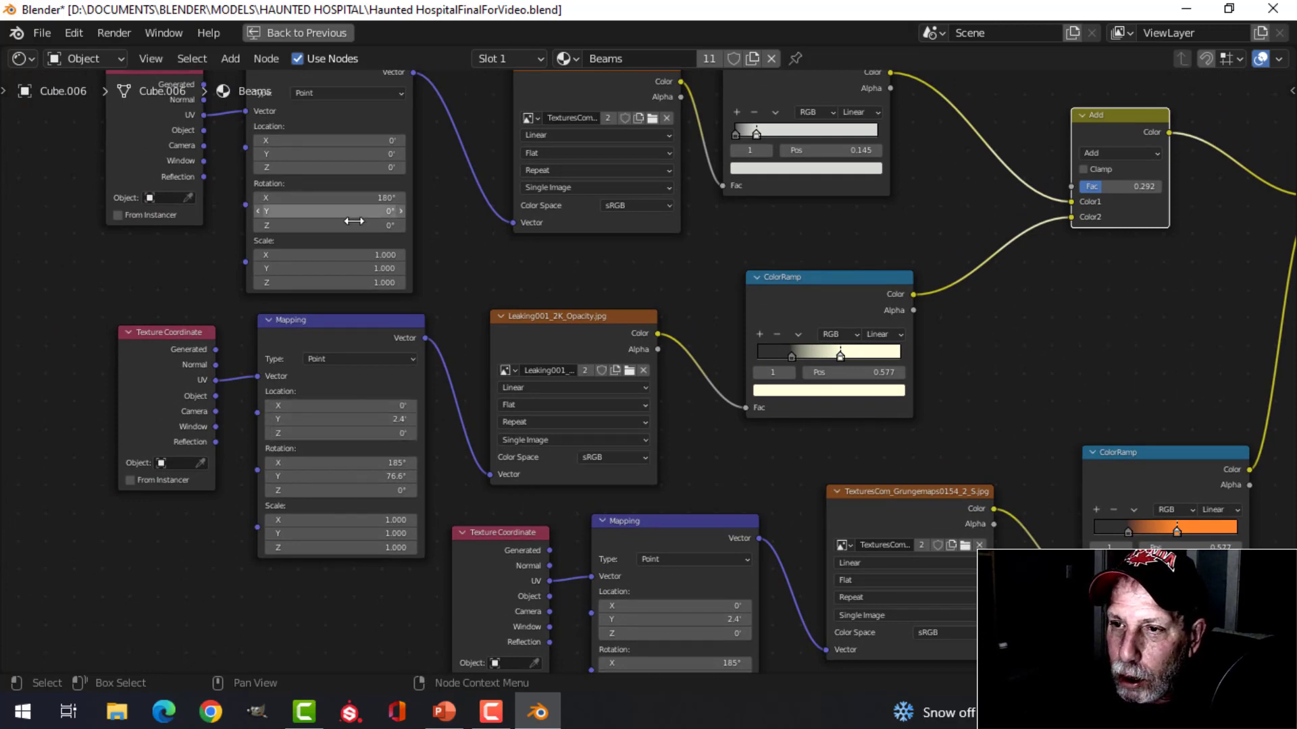
pyautogui.scroll(1, 587, 330)
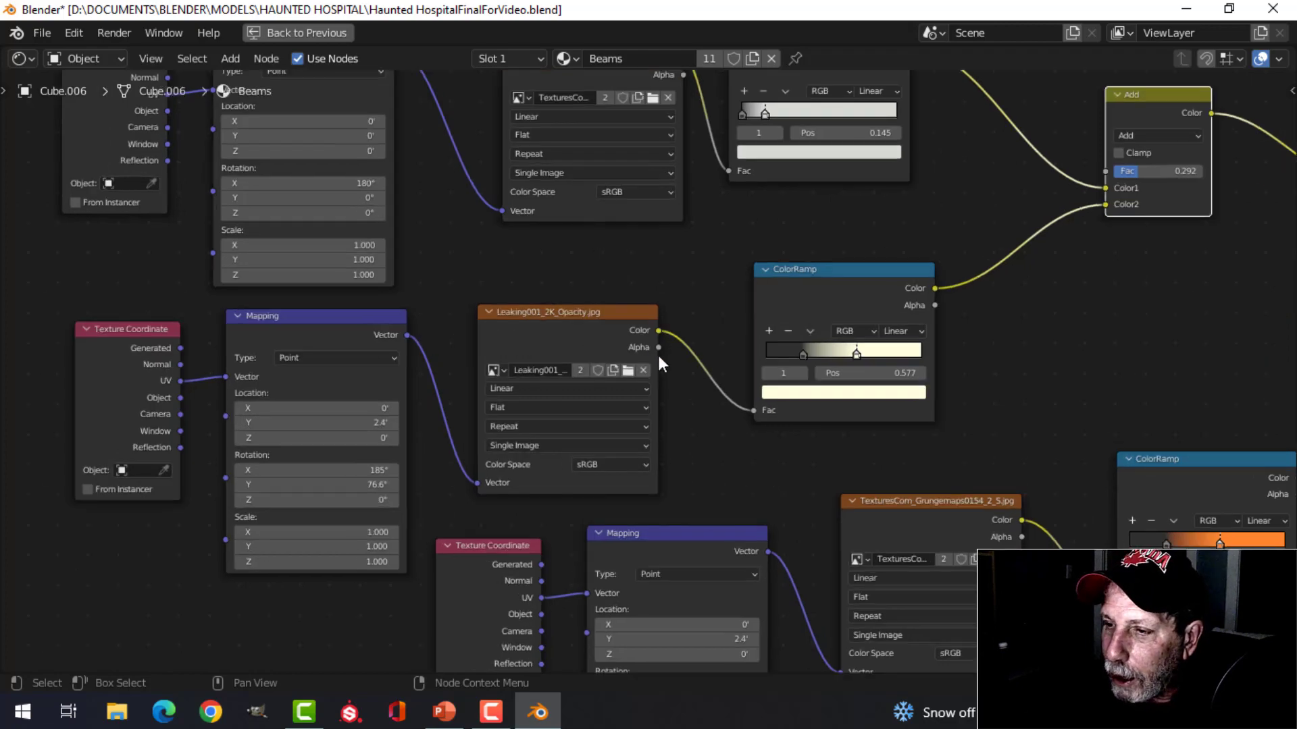
pyautogui.scroll(1, 680, 355)
pyautogui.scroll(-2, 640, 309)
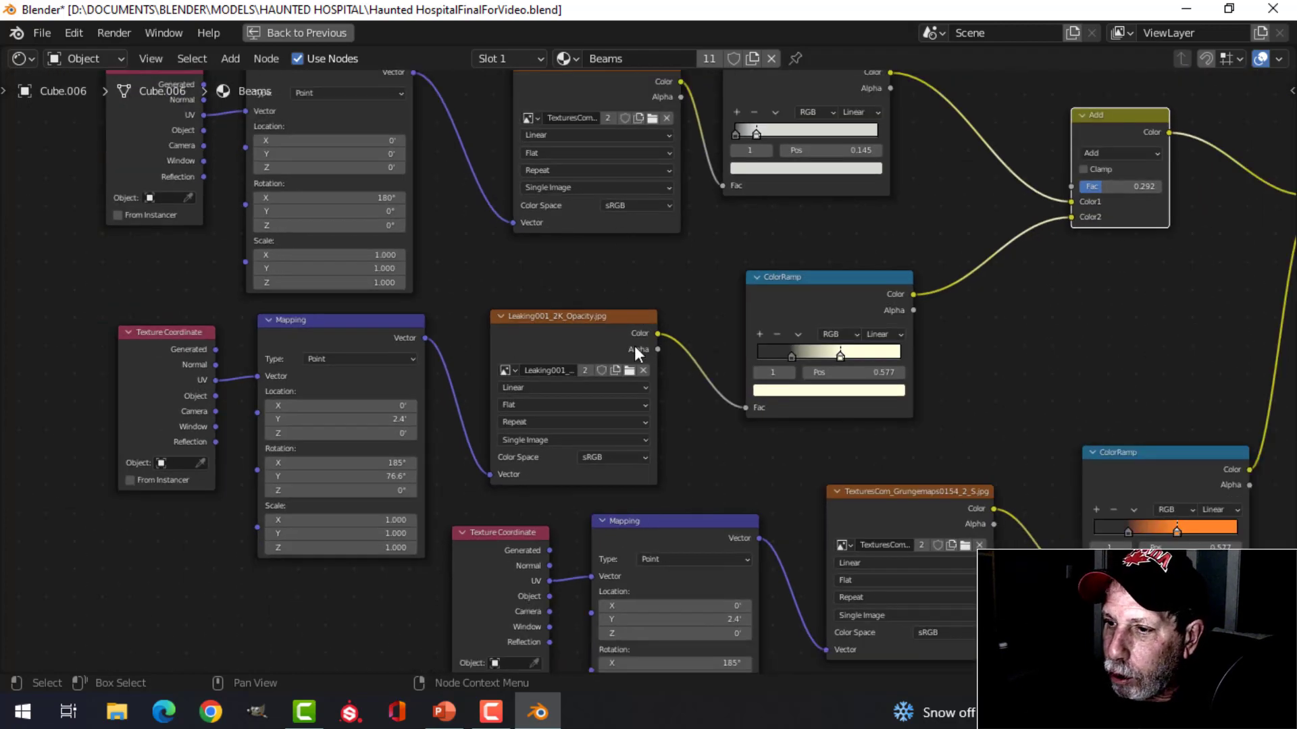
pyautogui.scroll(-1, 983, 383)
pyautogui.scroll(1, 983, 383)
pyautogui.scroll(-1, 1013, 371)
# Inspect the first Add node and find MixRGB among the available color nodes without adding it.
pyautogui.moveTo(1037, 370); pyautogui.dragTo(750, 438, button='middle')
pyautogui.scroll(2, 673, 402)
pyautogui.scroll(-1, 687, 432)
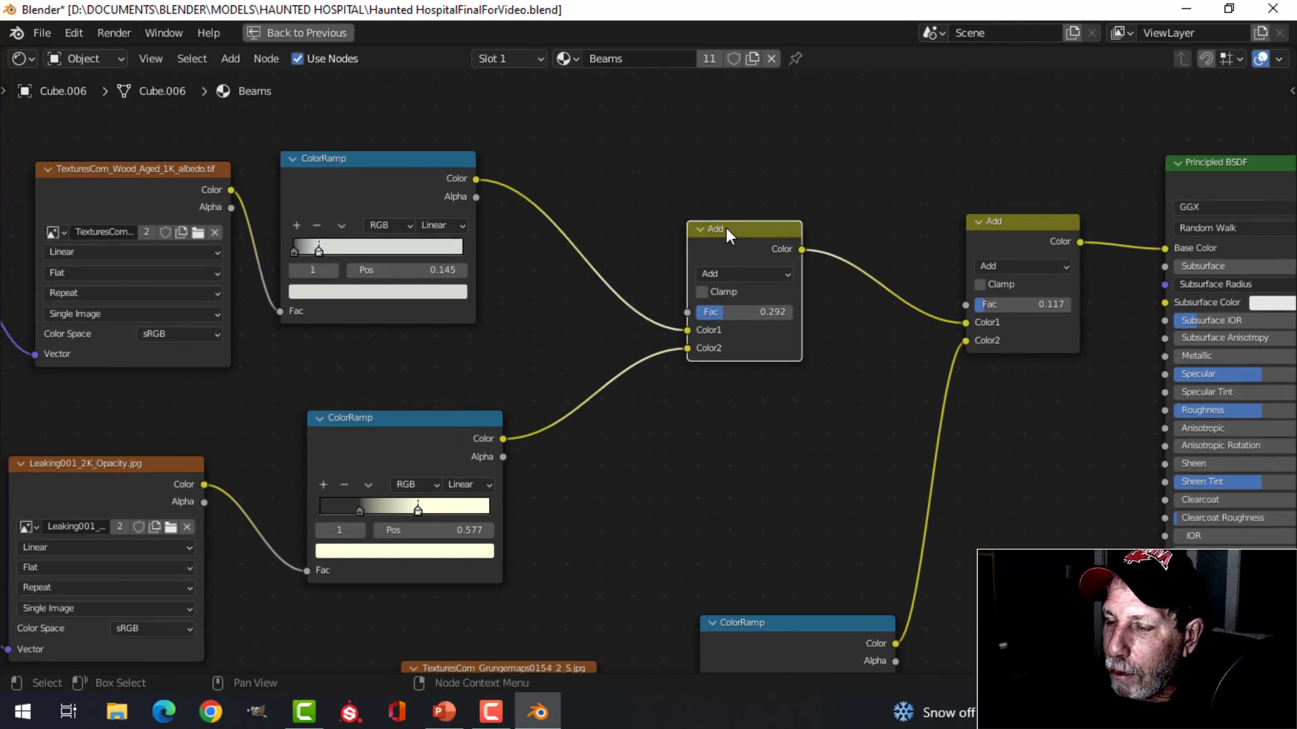
pyautogui.hotkey('shift', 'a')
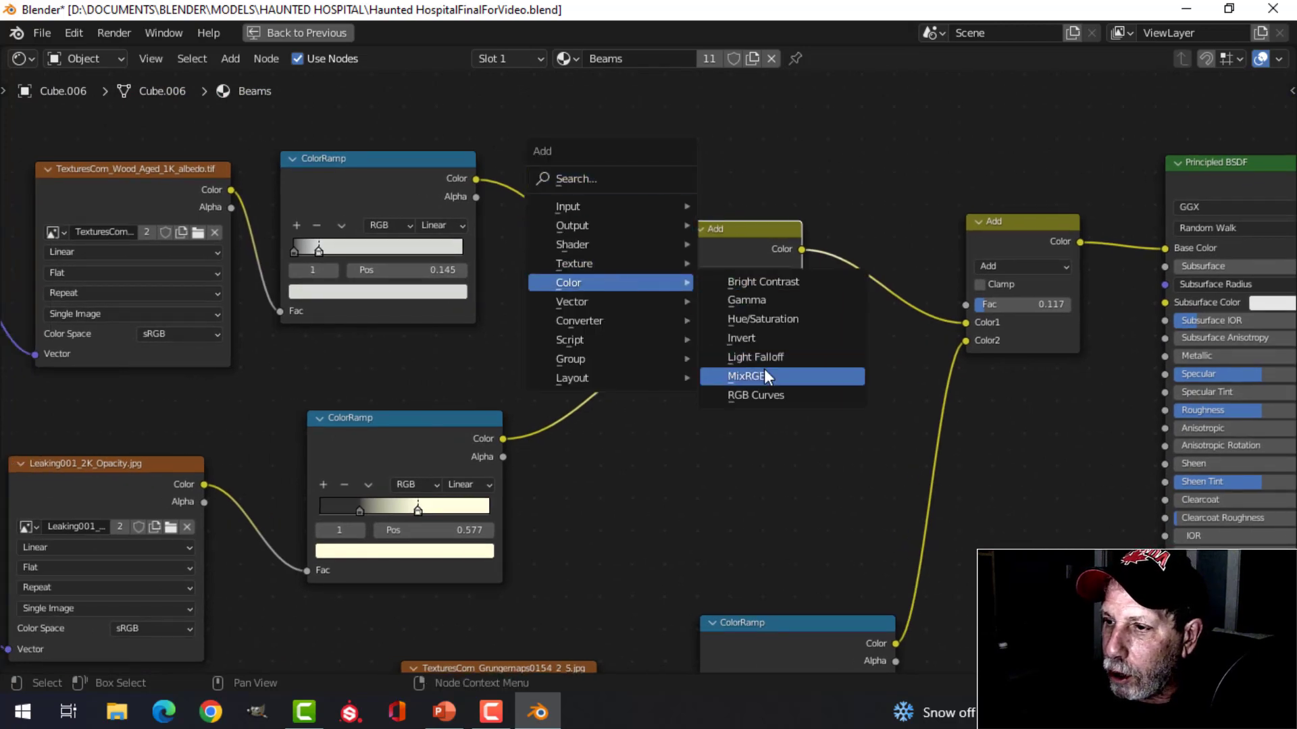
pyautogui.scroll(1, 712, 246)
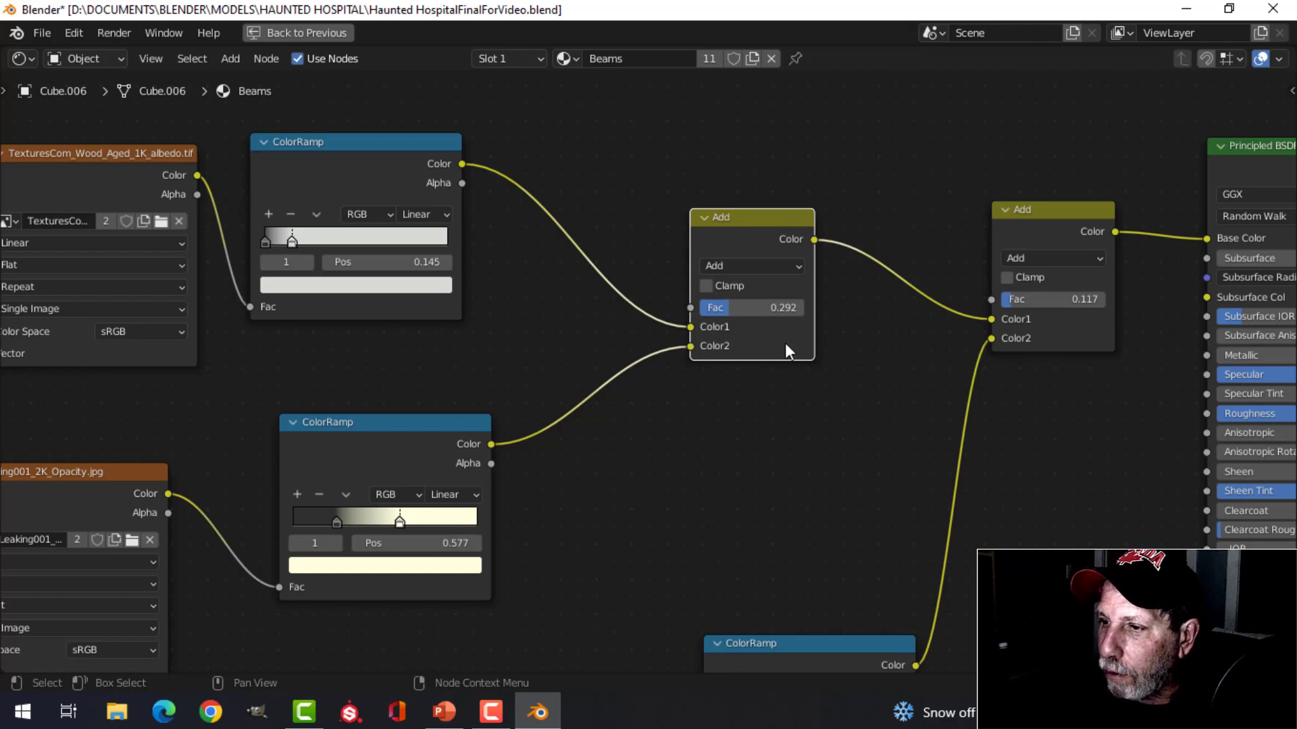
# Follow the TexturesCom_Grungemaps0154_2_S.jpg branch through its orange ColorRamp and the second Add node to the Principled BSDF's Base Color.
pyautogui.scroll(-1, 862, 359)
pyautogui.moveTo(863, 358); pyautogui.dragTo(830, 272, button='middle')
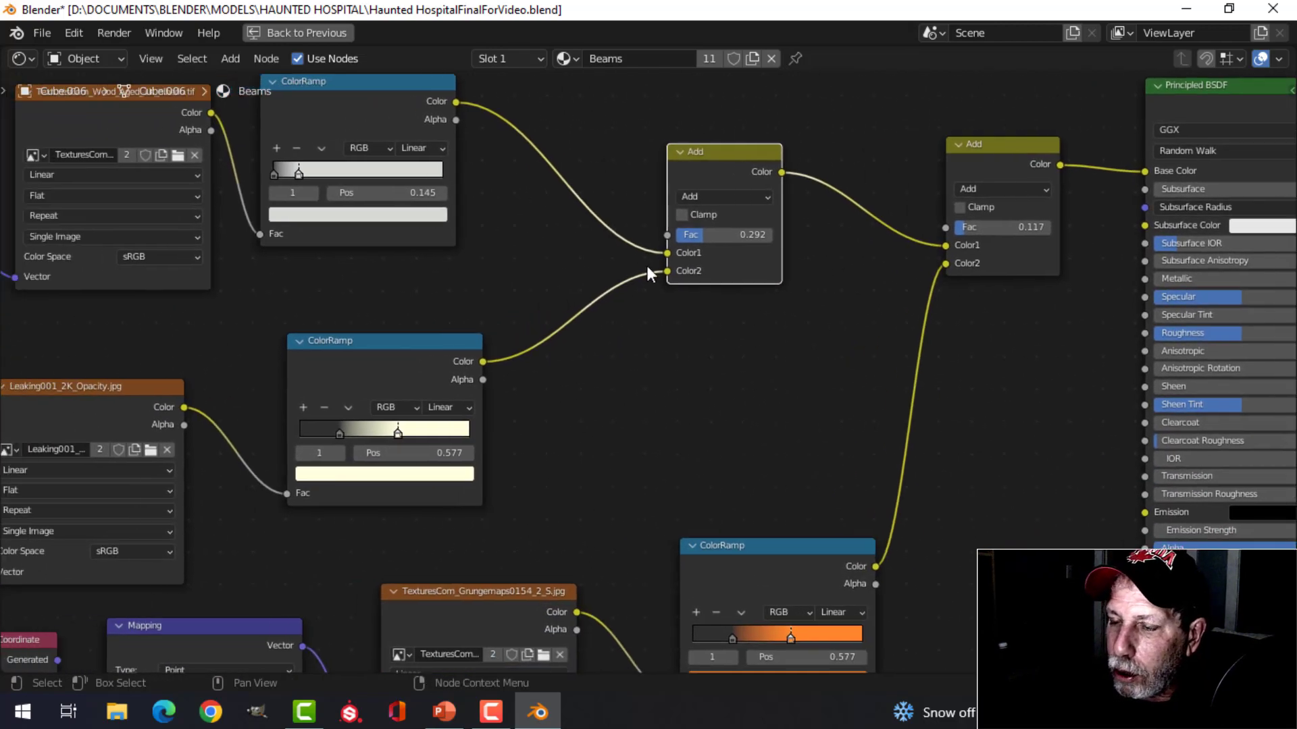
pyautogui.scroll(-1, 709, 352)
pyautogui.moveTo(752, 429); pyautogui.dragTo(730, 263, button='middle')
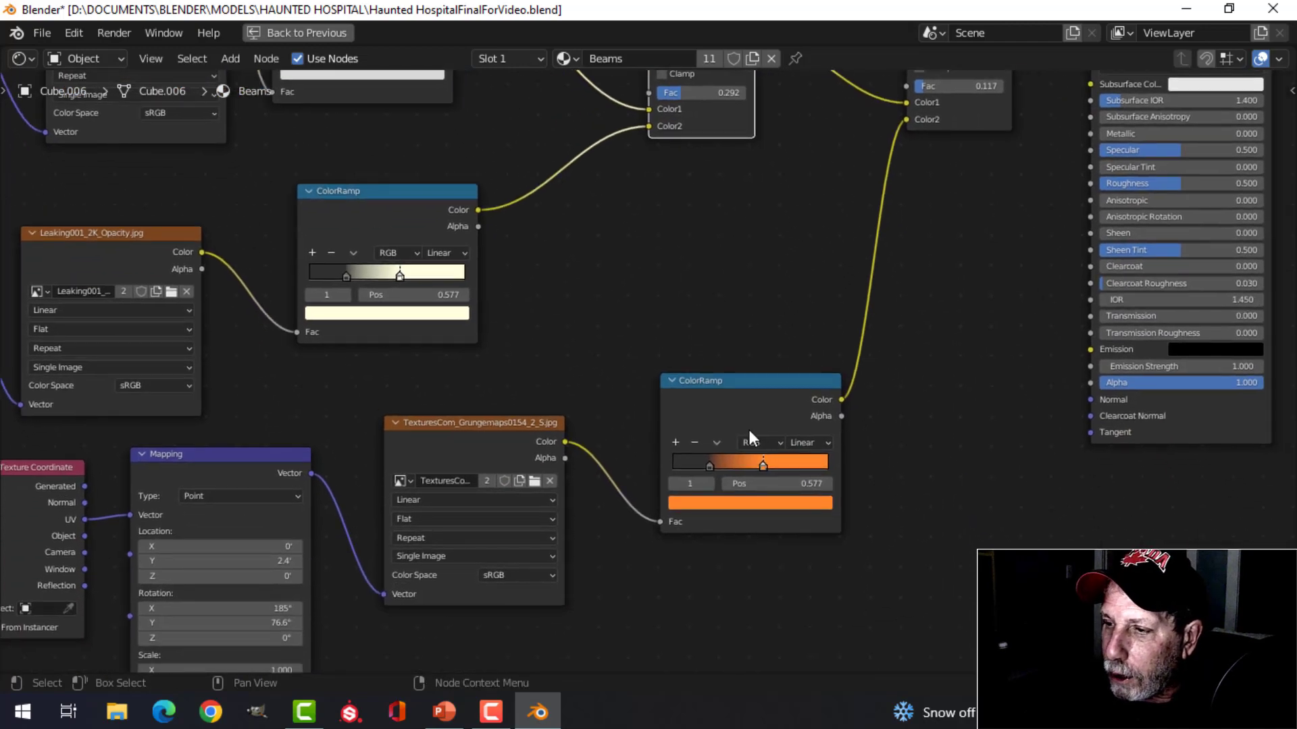
pyautogui.moveTo(720, 309); pyautogui.dragTo(544, 427, button='middle')
pyautogui.scroll(-1, 752, 265)
pyautogui.moveTo(761, 286); pyautogui.dragTo(688, 327, button='middle')
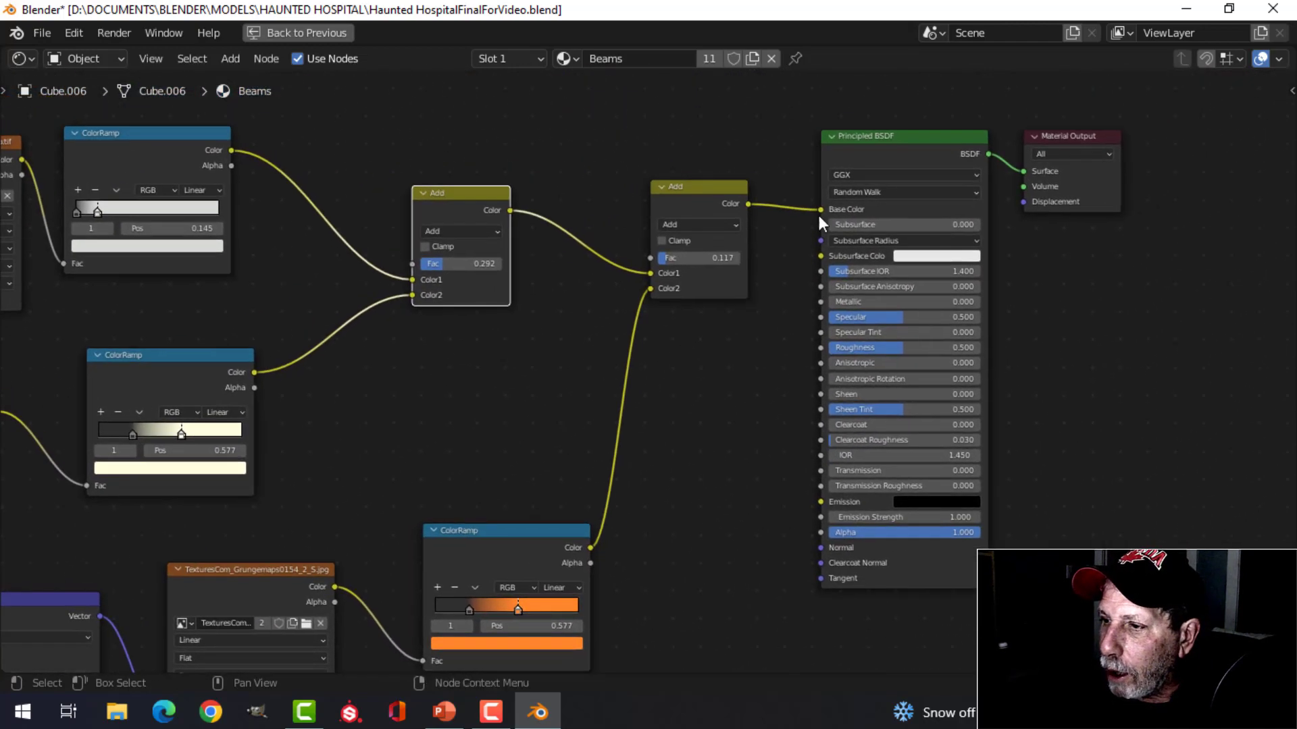
# Review the Principled BSDF and the complete Beams node network, and restore the split Shading layout.
pyautogui.moveTo(769, 396); pyautogui.dragTo(712, 387, button='middle')
pyautogui.scroll(1, 809, 366)
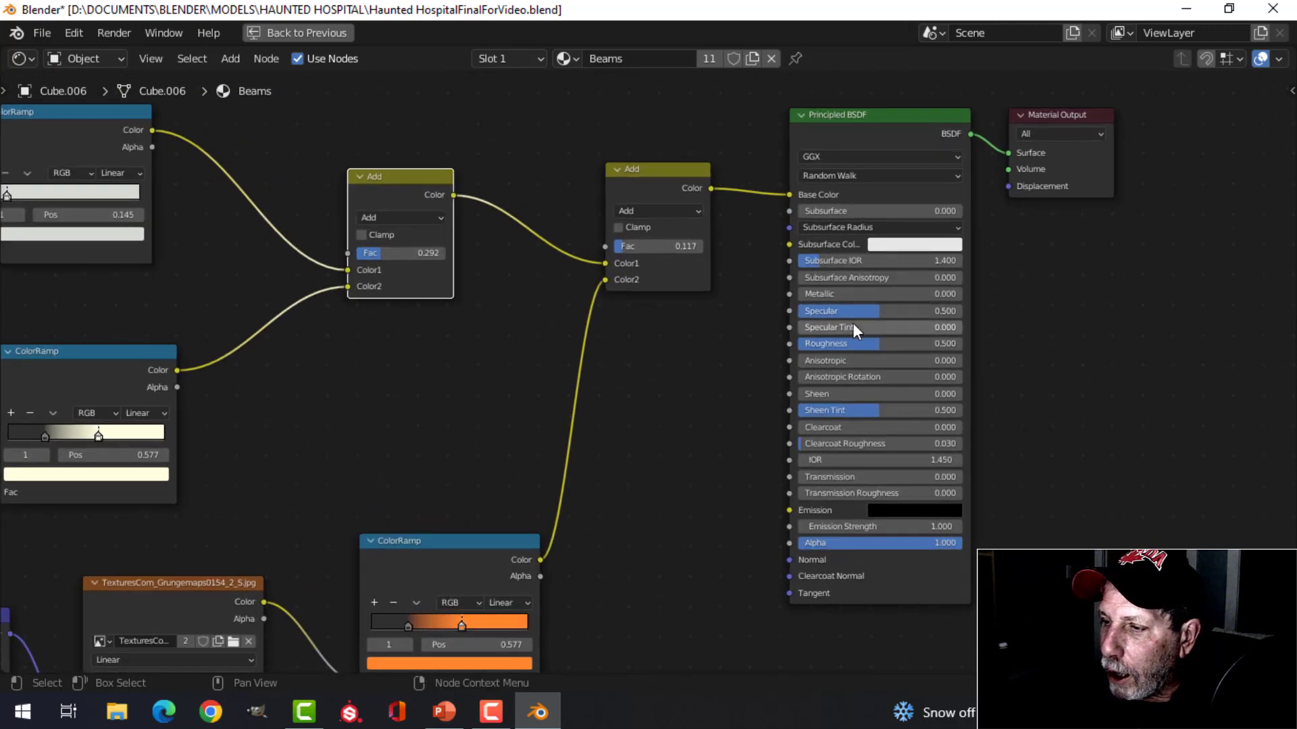
pyautogui.scroll(-2, 687, 378)
pyautogui.moveTo(687, 383); pyautogui.dragTo(834, 391, button='middle')
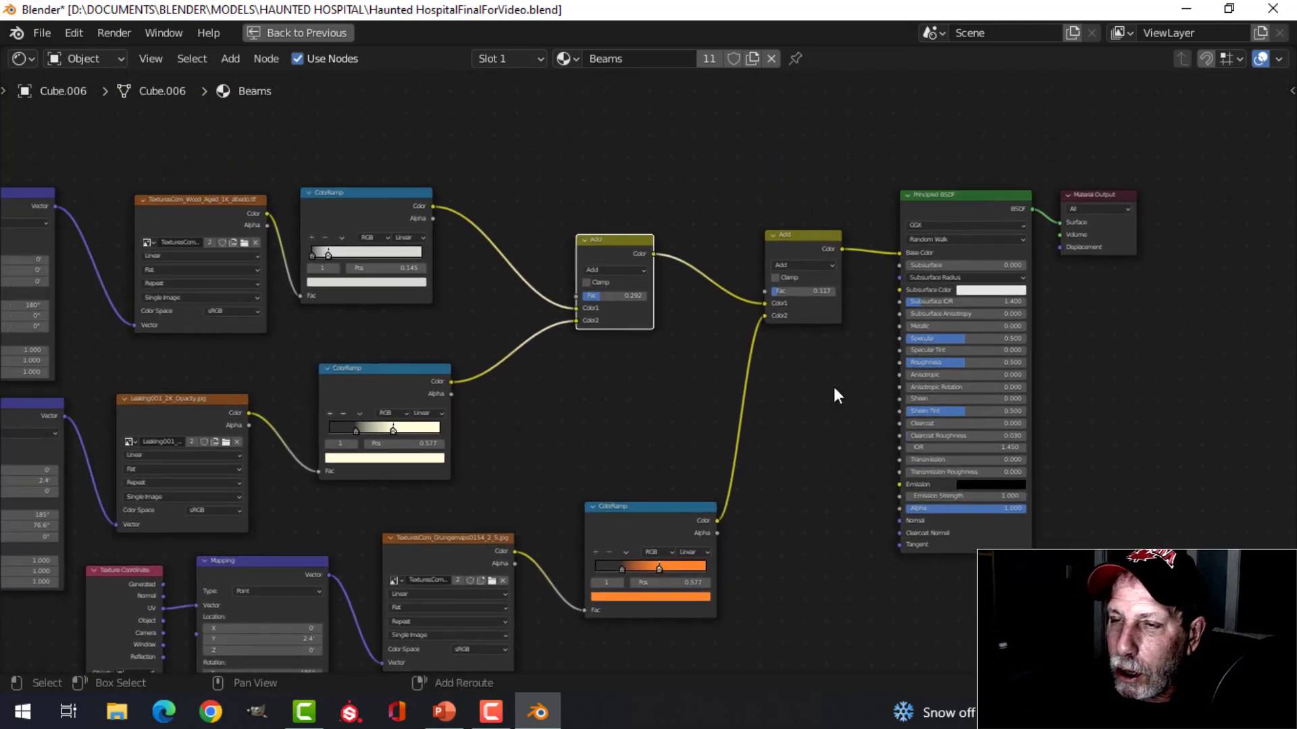
pyautogui.click(331, 35)
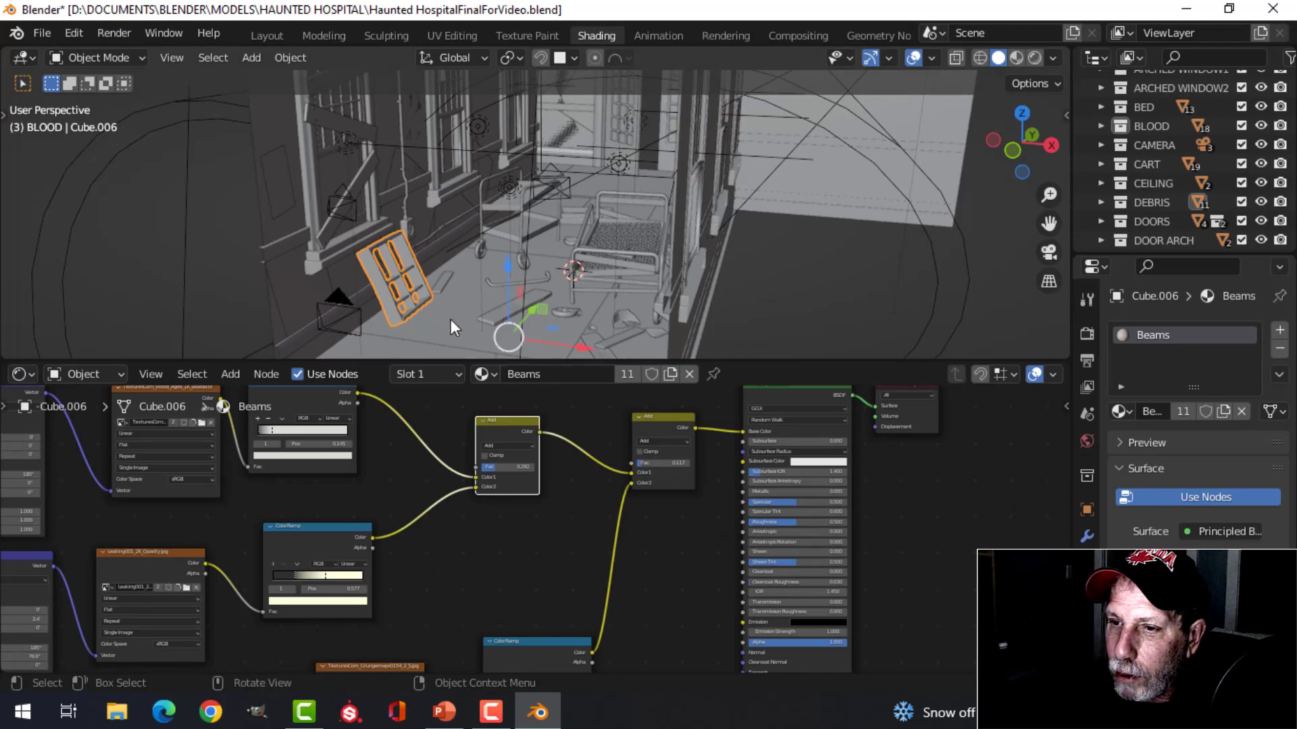
# Select the plane_BloodStripes_BaseColor plane on the floor and isolate it in local view.
pyautogui.click(444, 285)
pyautogui.moveTo(448, 293); pyautogui.dragTo(474, 250, button='middle')
pyautogui.scroll(4, 474, 250)
pyautogui.moveTo(599, 147); pyautogui.dragTo(603, 203, button='middle')
pyautogui.click(673, 239)
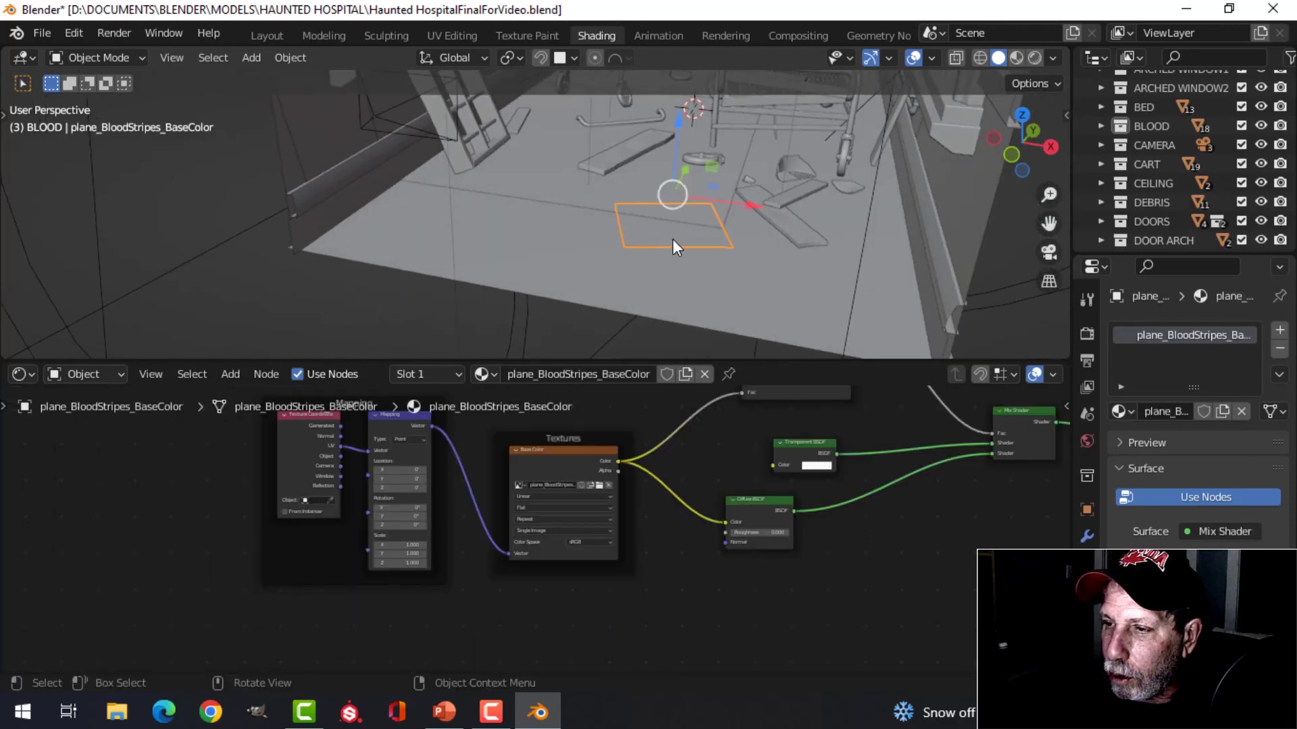
pyautogui.press('KP_Divide')
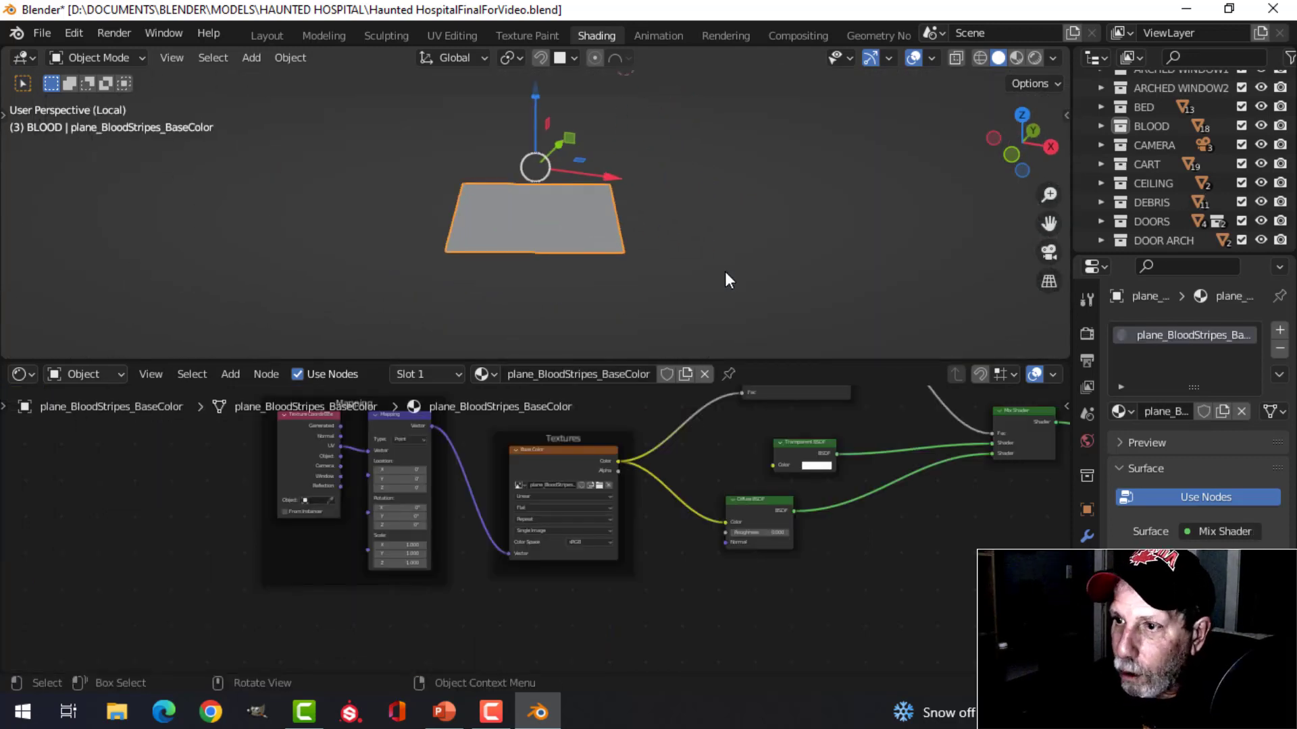
# Preview the blood-stripes plane's material up close, and return to the full scene in solid shading.
pyautogui.click(1013, 60)
pyautogui.moveTo(574, 219)
pyautogui.mouseDown(button='middle')
pyautogui.moveTo(613, 208)
pyautogui.moveTo(619, 241)
pyautogui.moveTo(664, 201)
pyautogui.mouseUp(button='middle')
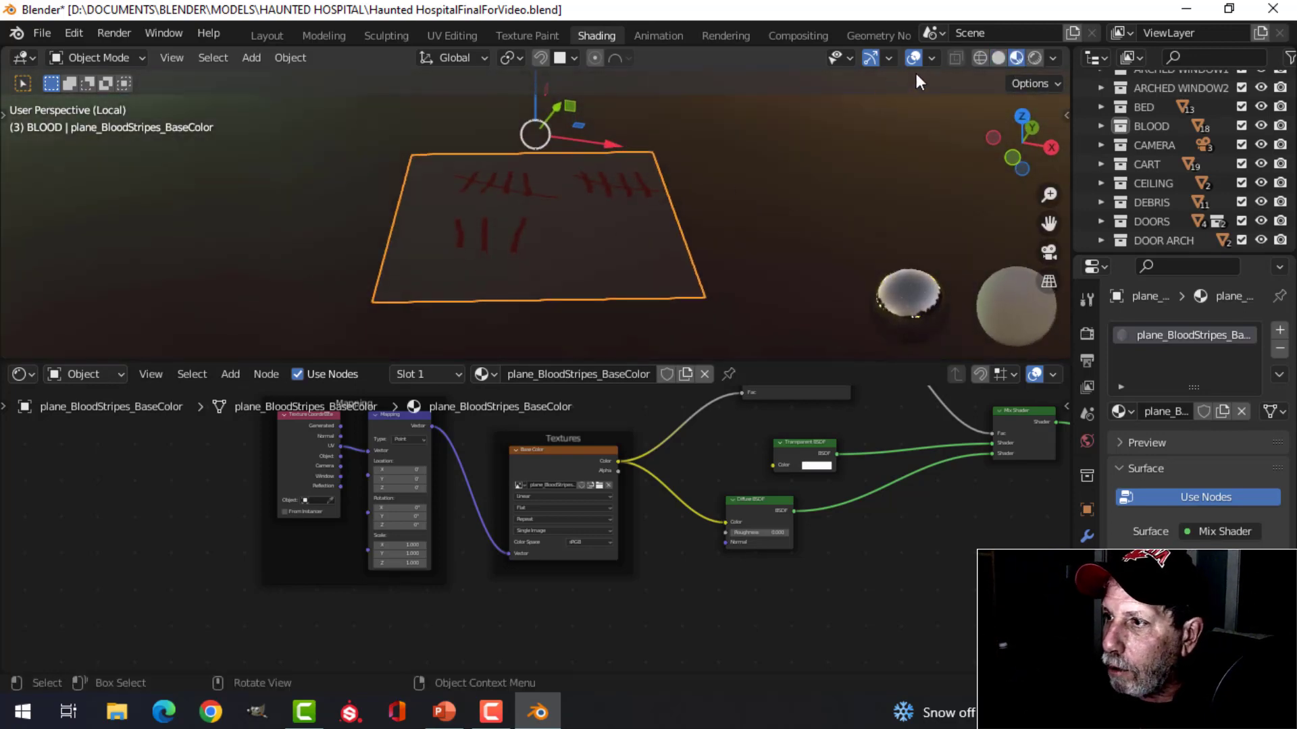
pyautogui.click(997, 59)
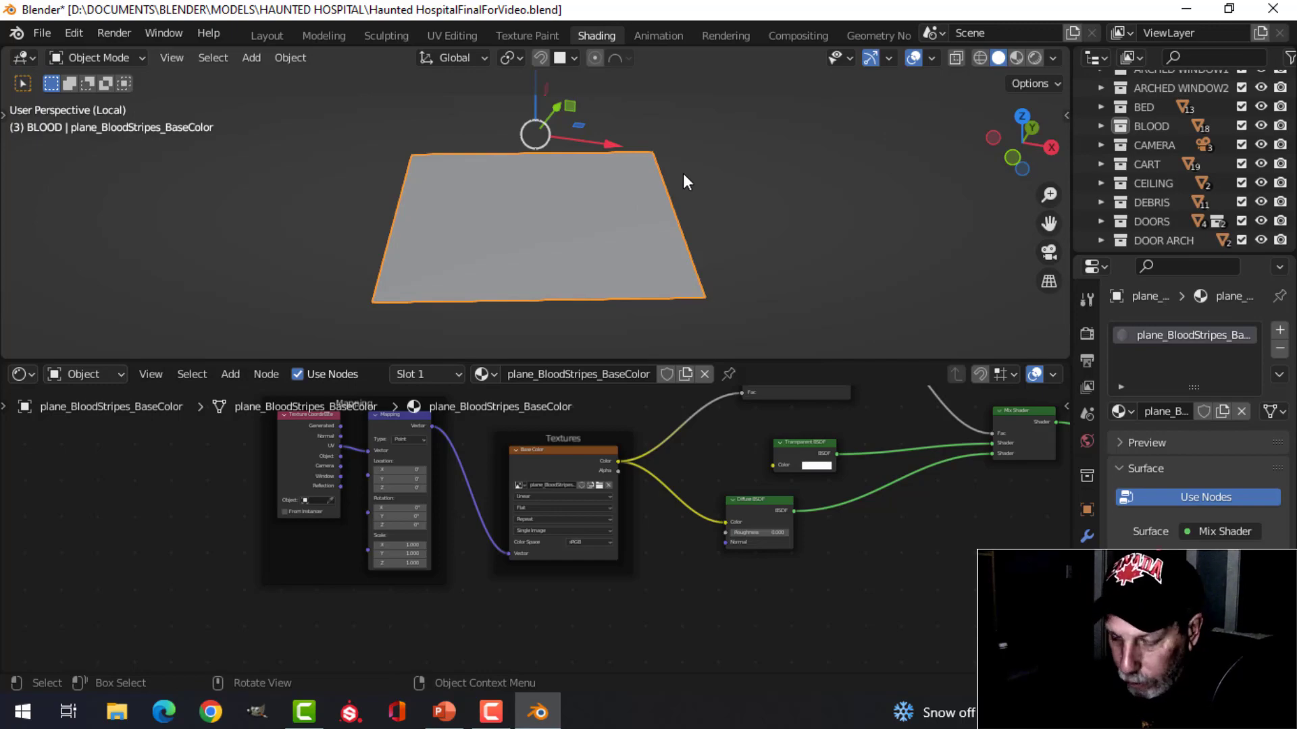
pyautogui.press('KP_Divide')
# Isolate the plane_BloodTest_BaseColor plane on the wall and show it in Material Preview shading.
pyautogui.moveTo(541, 163); pyautogui.dragTo(648, 258, button='middle')
pyautogui.click(595, 209)
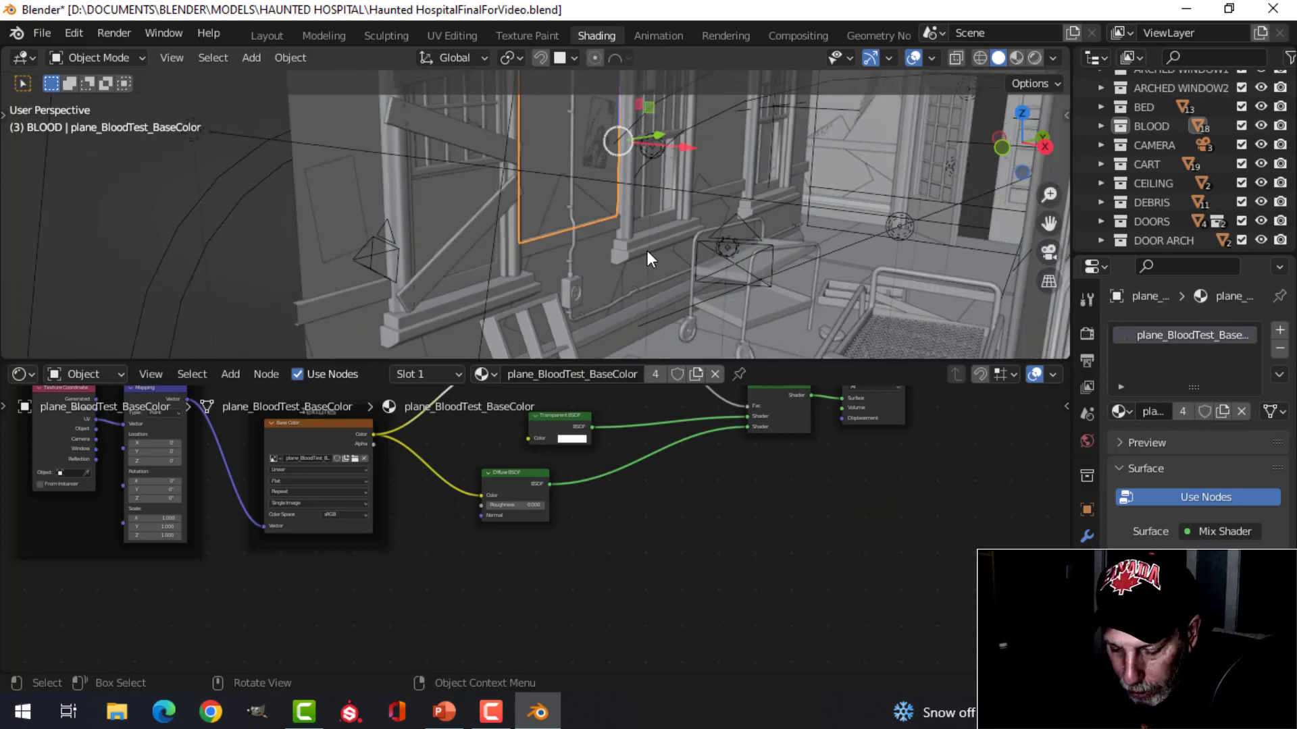
pyautogui.press('KP_Divide')
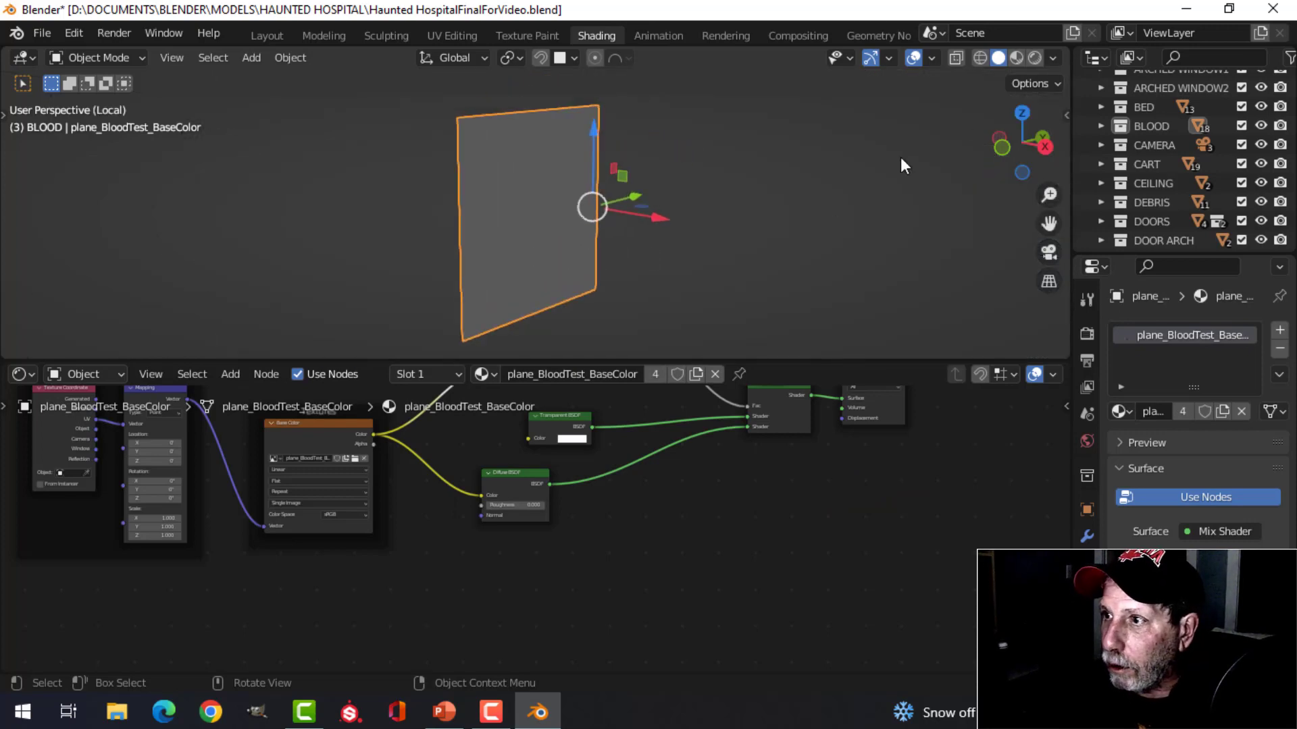
pyautogui.click(1016, 59)
# Examine the blood splatter and the transparent areas of the isolated wall plane from several angles and distances.
pyautogui.scroll(2, 684, 200)
pyautogui.moveTo(683, 200)
pyautogui.mouseDown(button='middle')
pyautogui.moveTo(560, 245)
pyautogui.moveTo(664, 248)
pyautogui.moveTo(650, 249)
pyautogui.mouseUp(button='middle')
pyautogui.scroll(-4, 532, 203)
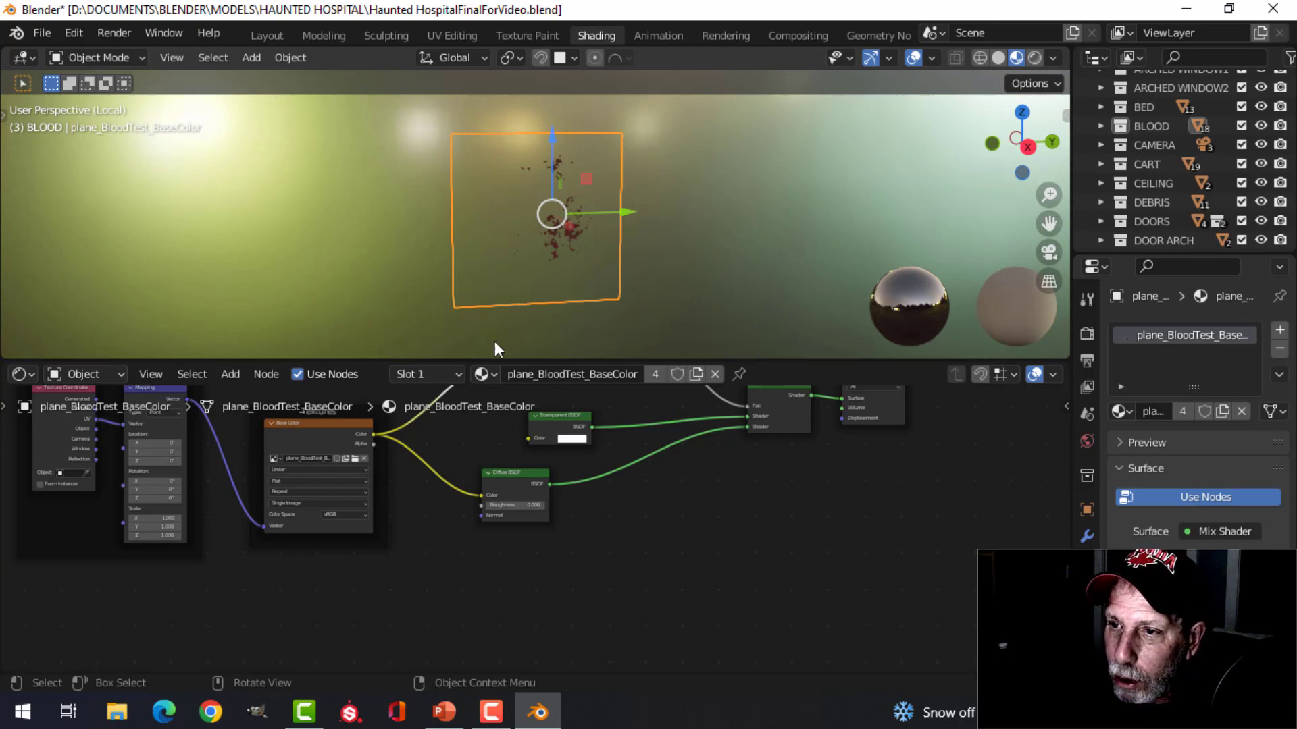
pyautogui.scroll(3, 594, 280)
pyautogui.moveTo(585, 281); pyautogui.dragTo(647, 285, button='middle')
pyautogui.scroll(3, 638, 282)
pyautogui.scroll(-5, 614, 270)
pyautogui.moveTo(576, 278); pyautogui.dragTo(604, 270, button='middle')
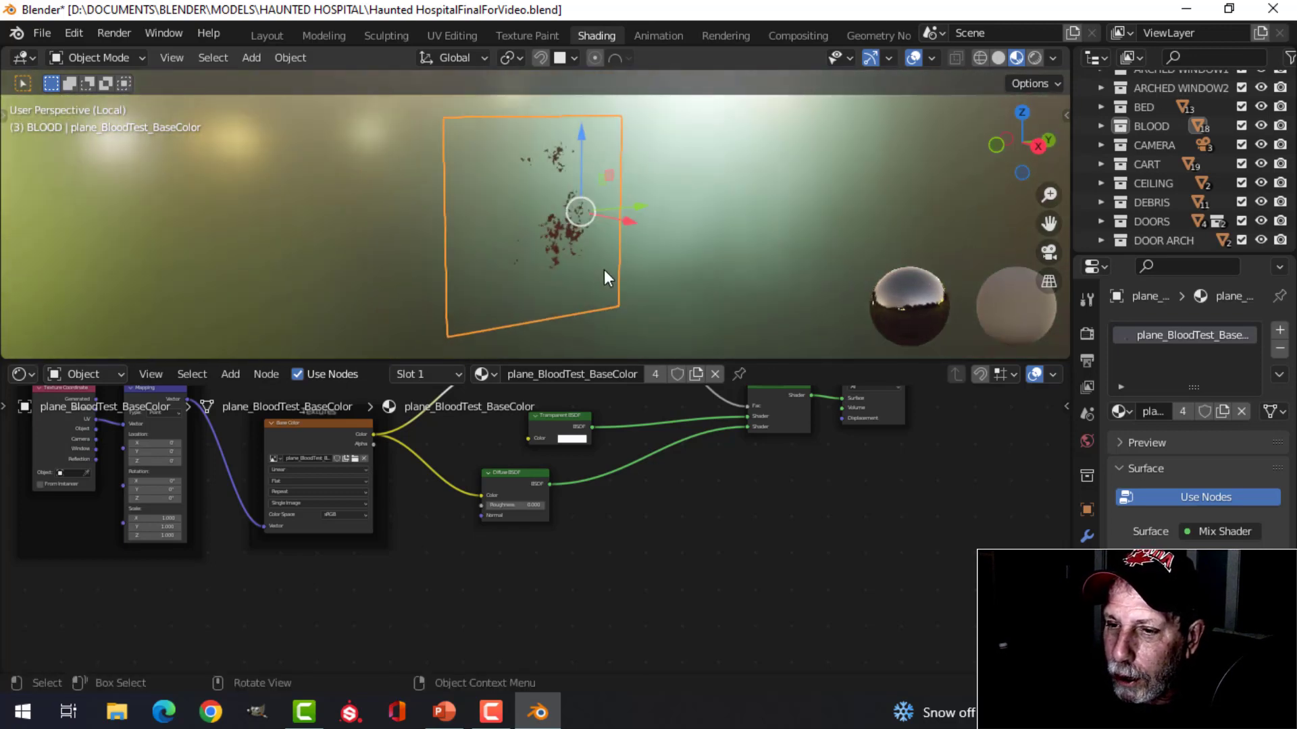
# Maximize the shader editor and examine the Mapping and Textures frames of the plane_BloodTest_BaseColor material.
pyautogui.scroll(-1, 469, 510)
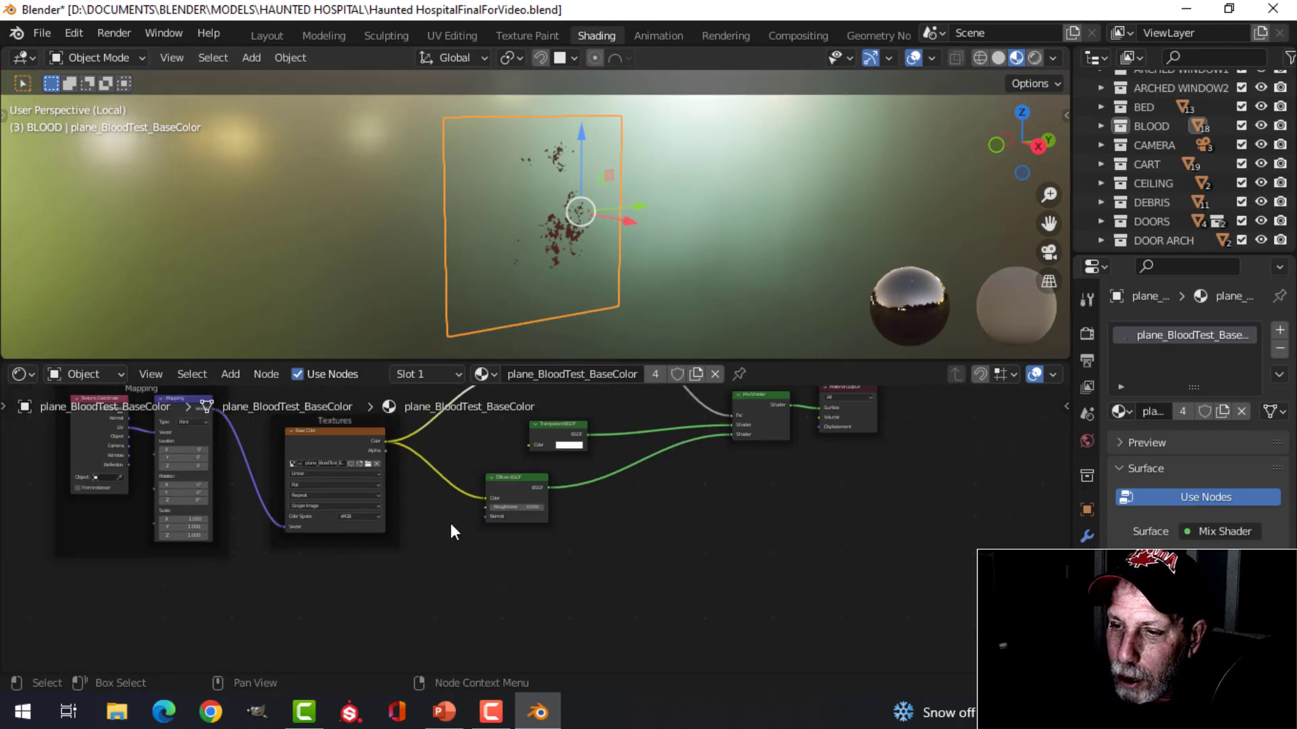
pyautogui.press('ctrl')
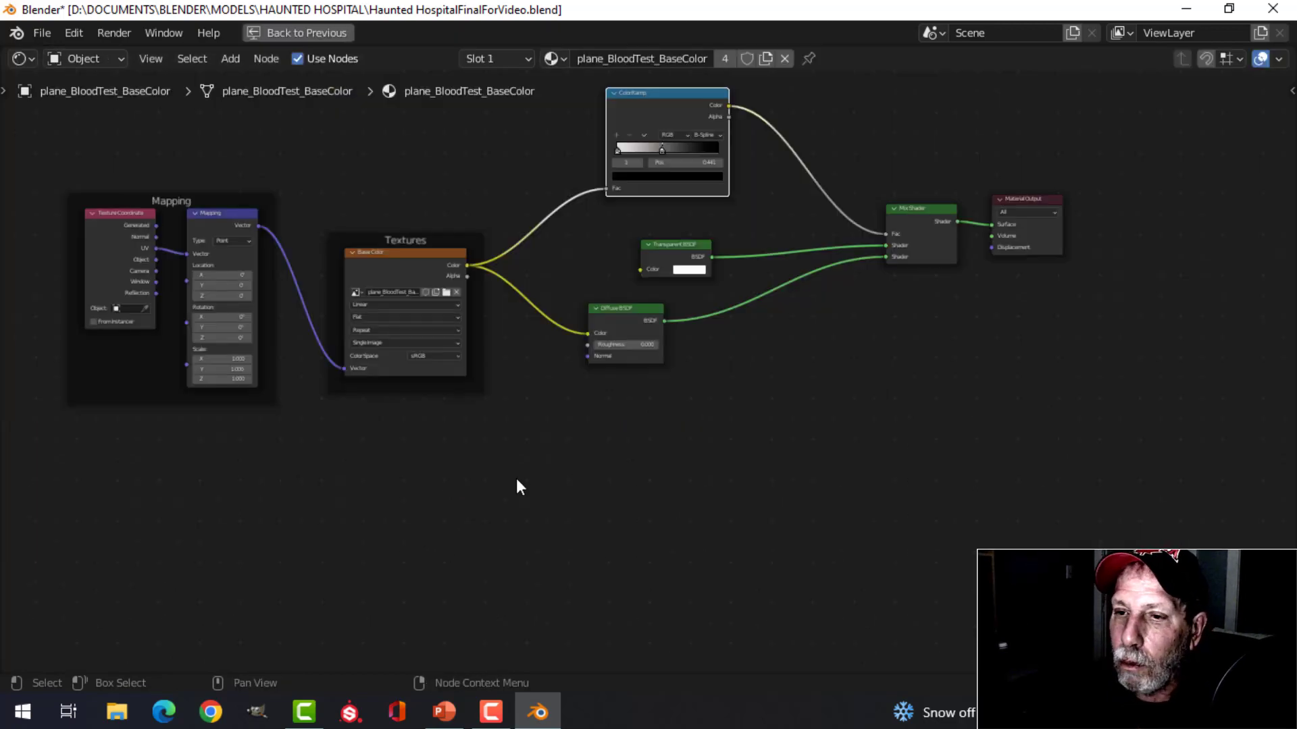
pyautogui.scroll(3, 516, 479)
pyautogui.moveTo(513, 448); pyautogui.dragTo(674, 493, button='middle')
pyautogui.moveTo(479, 500); pyautogui.dragTo(573, 516, button='middle')
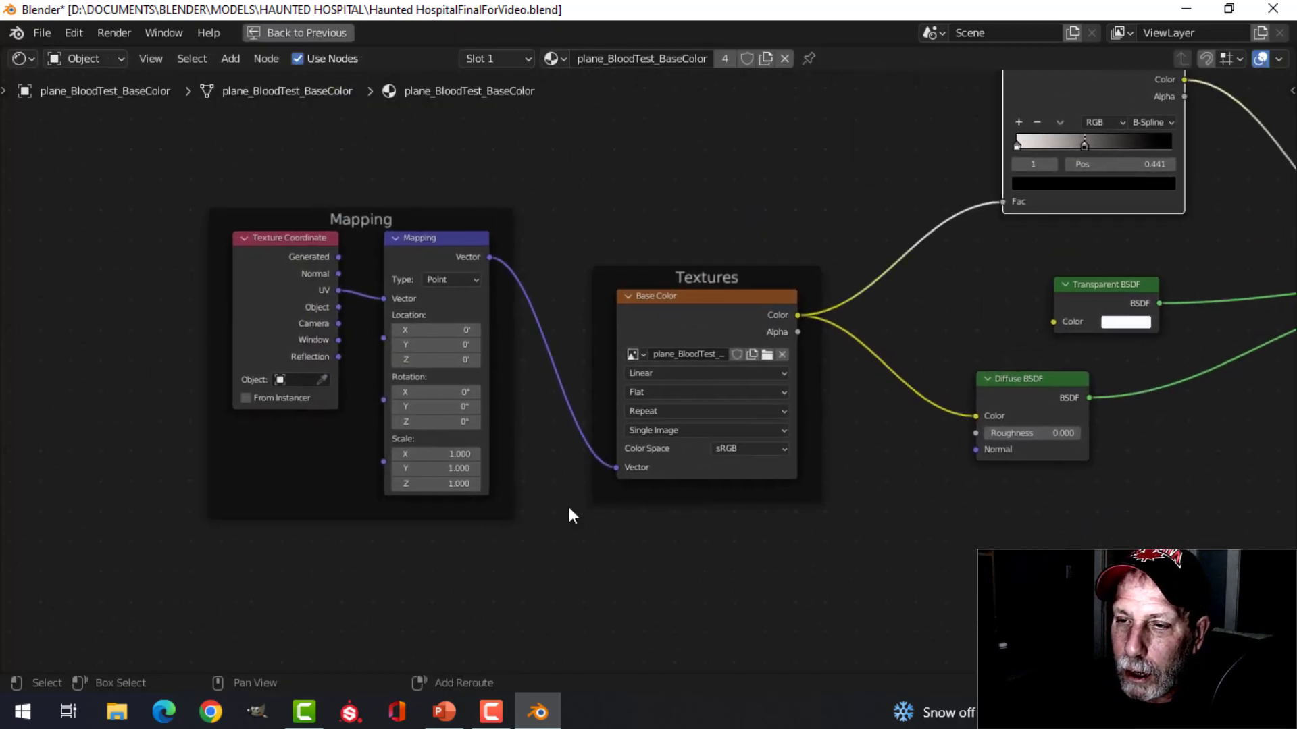
pyautogui.scroll(1, 574, 516)
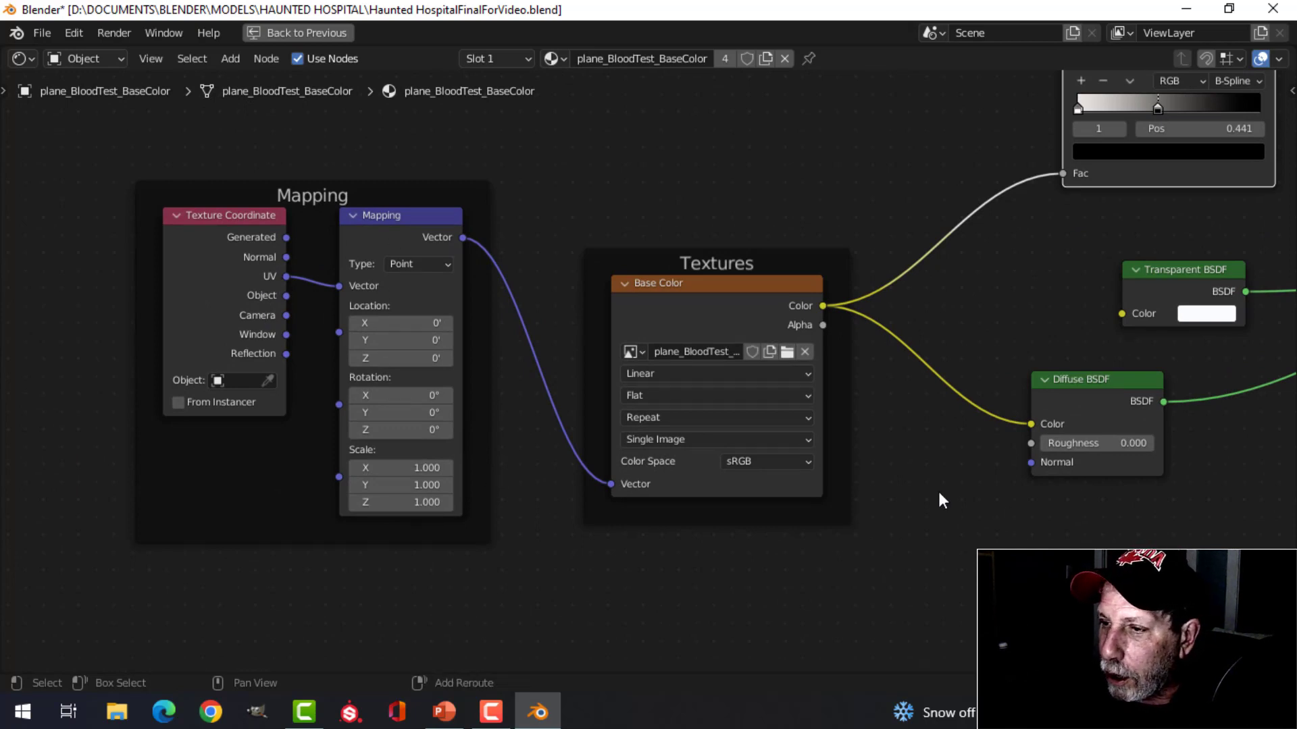
# Follow the Base Color texture's color output to the ColorRamp and the Diffuse BSDF.
pyautogui.moveTo(942, 496); pyautogui.dragTo(808, 488, button='middle')
pyautogui.scroll(1, 811, 495)
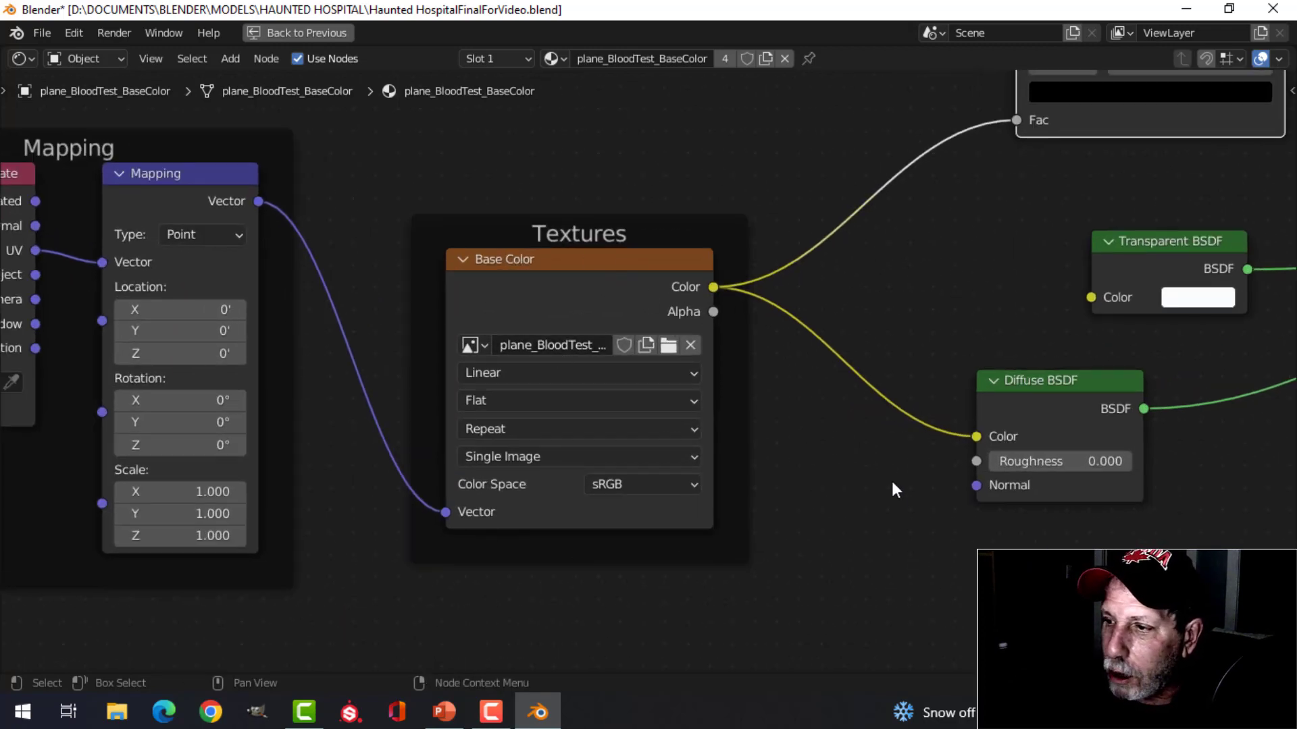
pyautogui.scroll(-1, 878, 473)
pyautogui.moveTo(898, 483); pyautogui.dragTo(805, 489, button='middle')
pyautogui.scroll(-2, 877, 473)
pyautogui.moveTo(956, 455); pyautogui.dragTo(727, 507, button='middle')
pyautogui.scroll(-1, 758, 489)
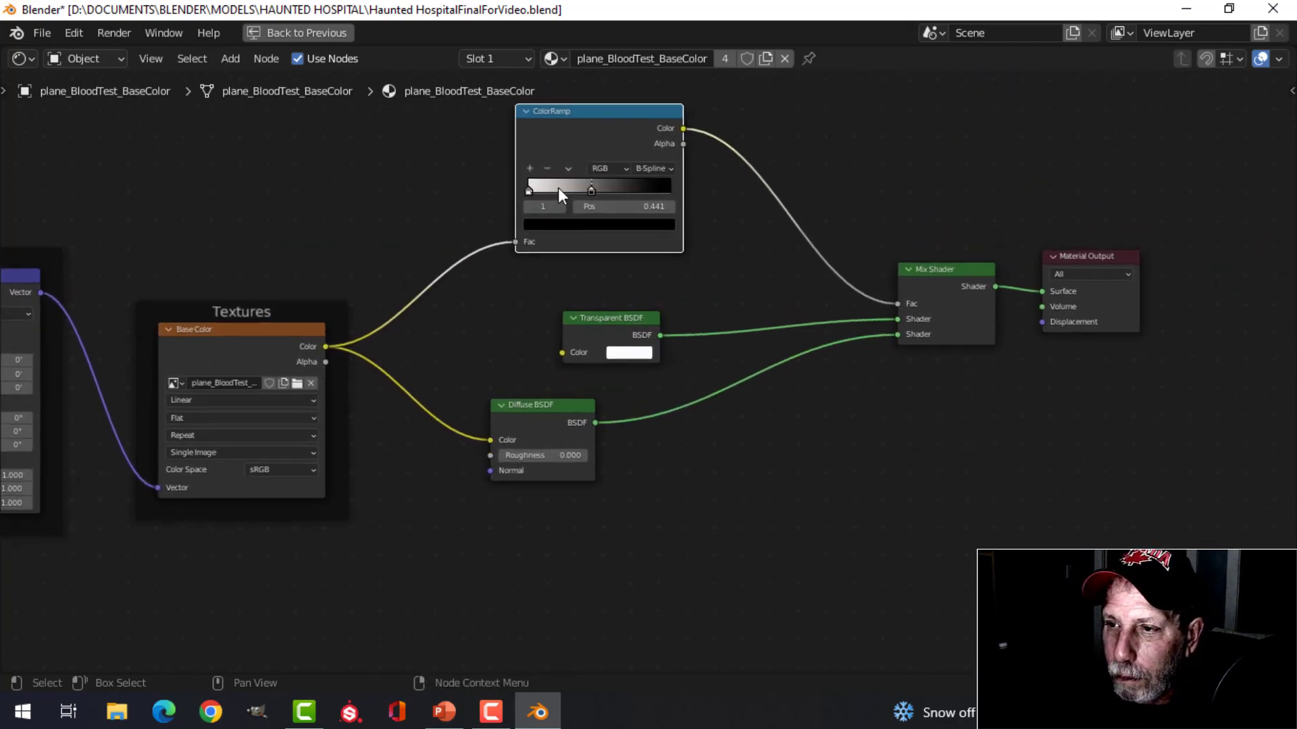
# Inspect how the ColorRamp, Transparent BSDF and Diffuse BSDF feed the Mix Shader.
pyautogui.scroll(1, 557, 188)
pyautogui.moveTo(561, 196); pyautogui.dragTo(558, 262, button='middle')
pyautogui.scroll(2, 533, 209)
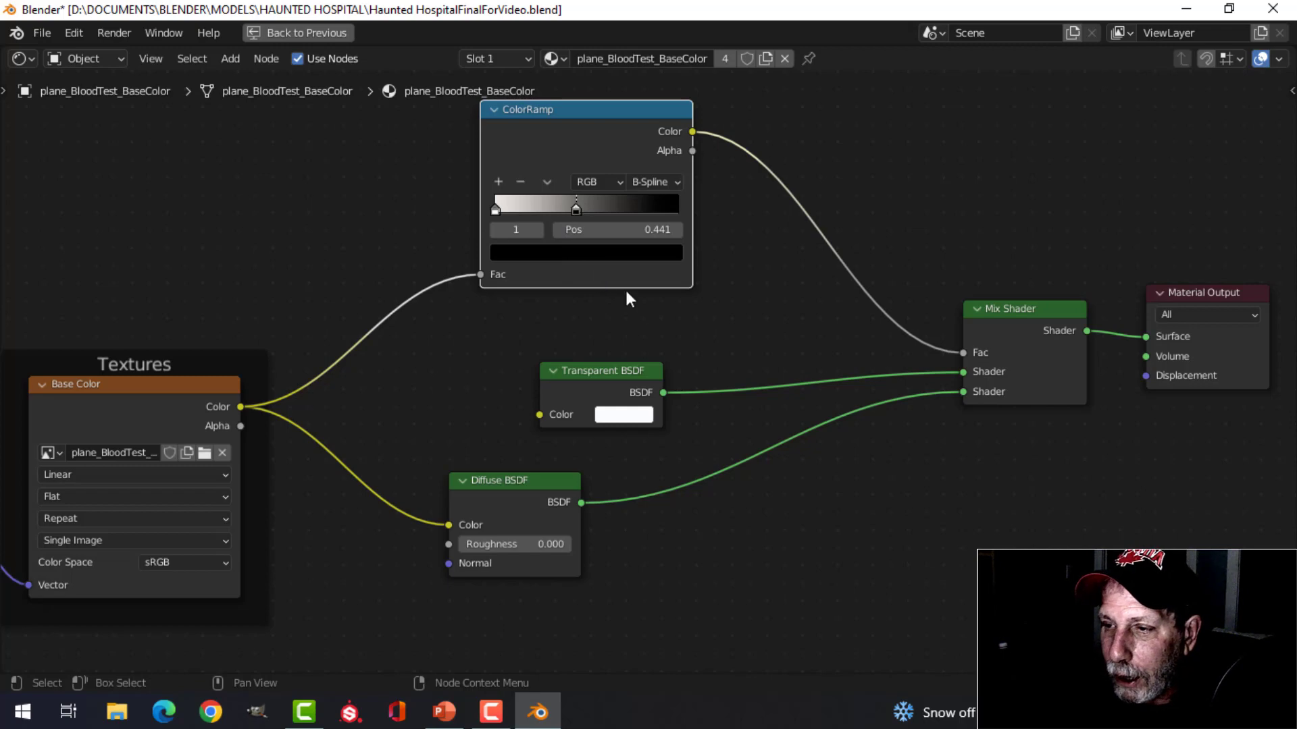
pyautogui.scroll(-1, 658, 323)
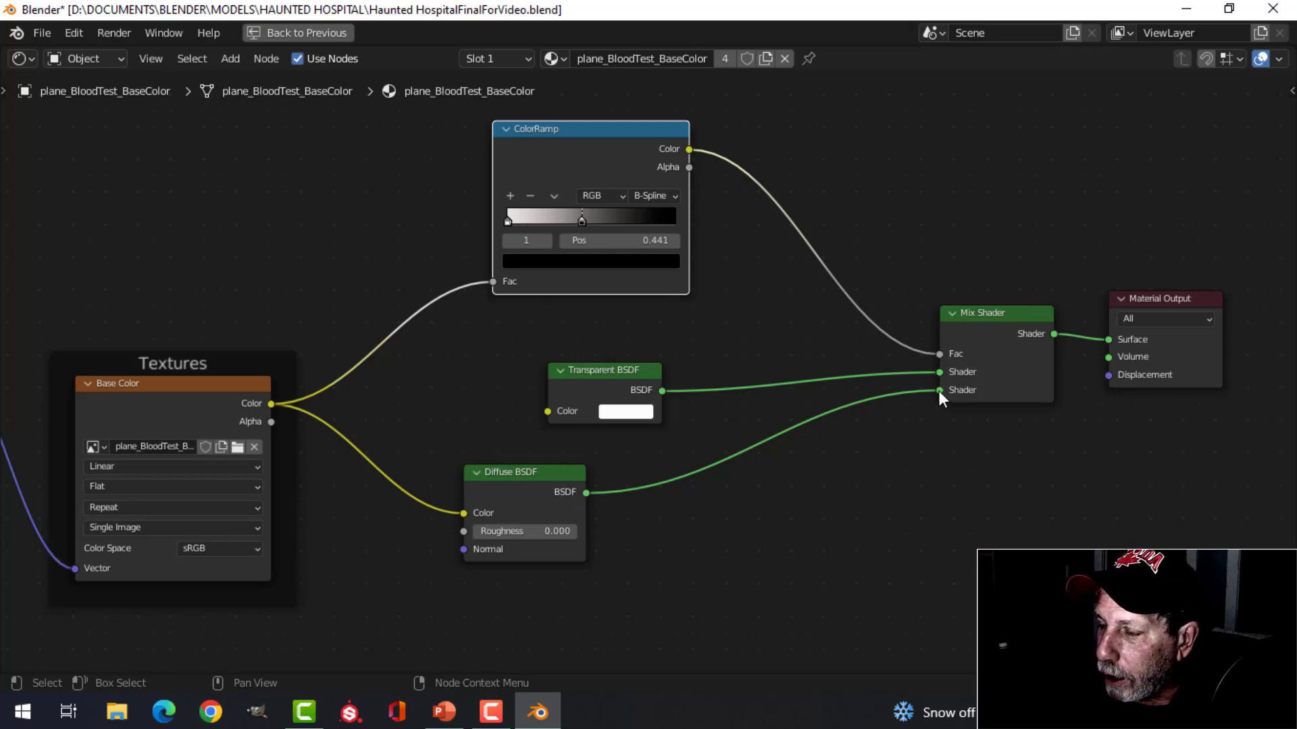
pyautogui.scroll(-1, 765, 427)
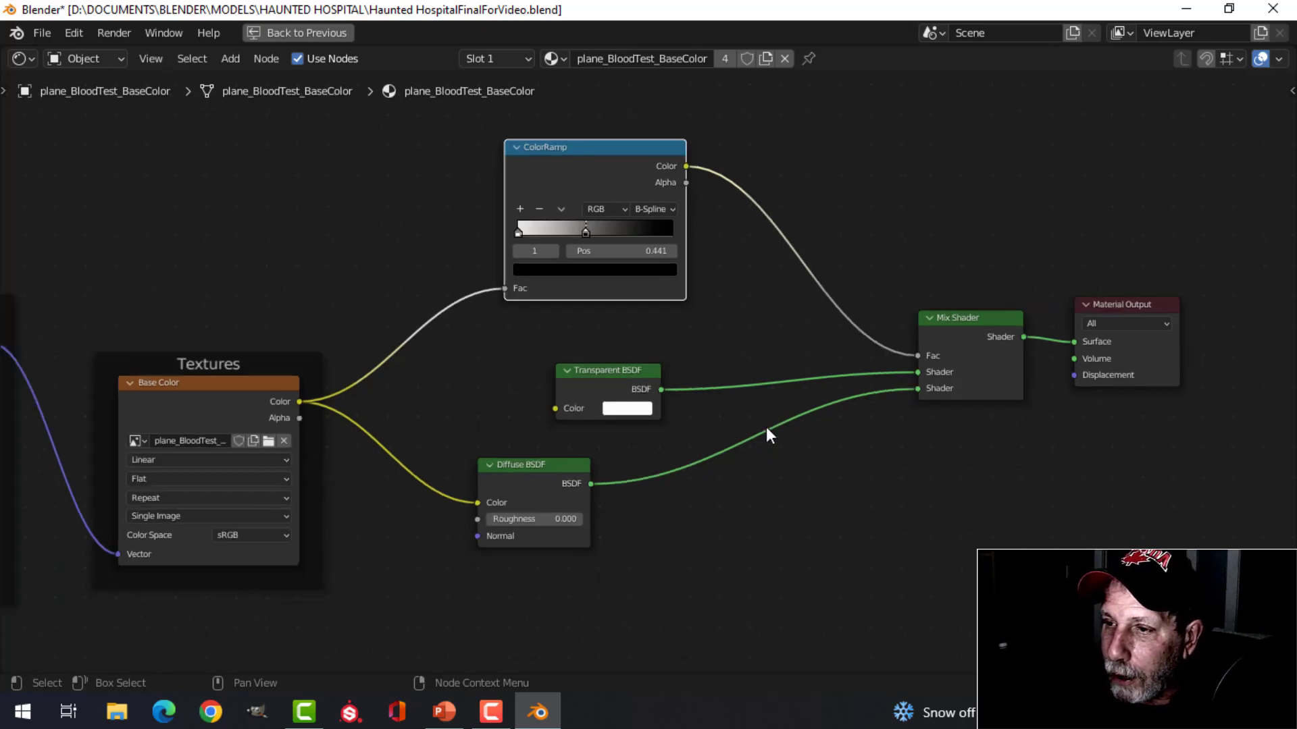
# Restore the split Shading layout and leave the blood plane's local view in solid shading.
pyautogui.click(313, 34)
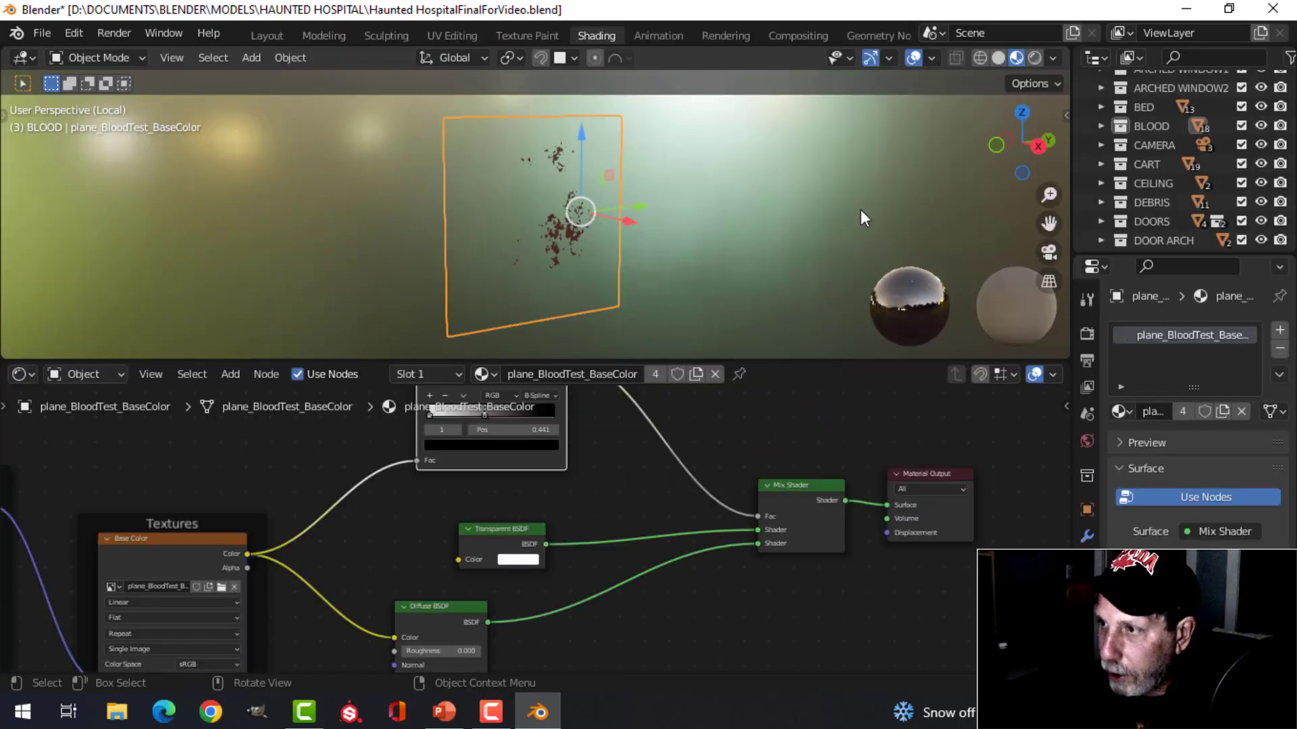
pyautogui.click(1000, 57)
pyautogui.press('KP_Divide')
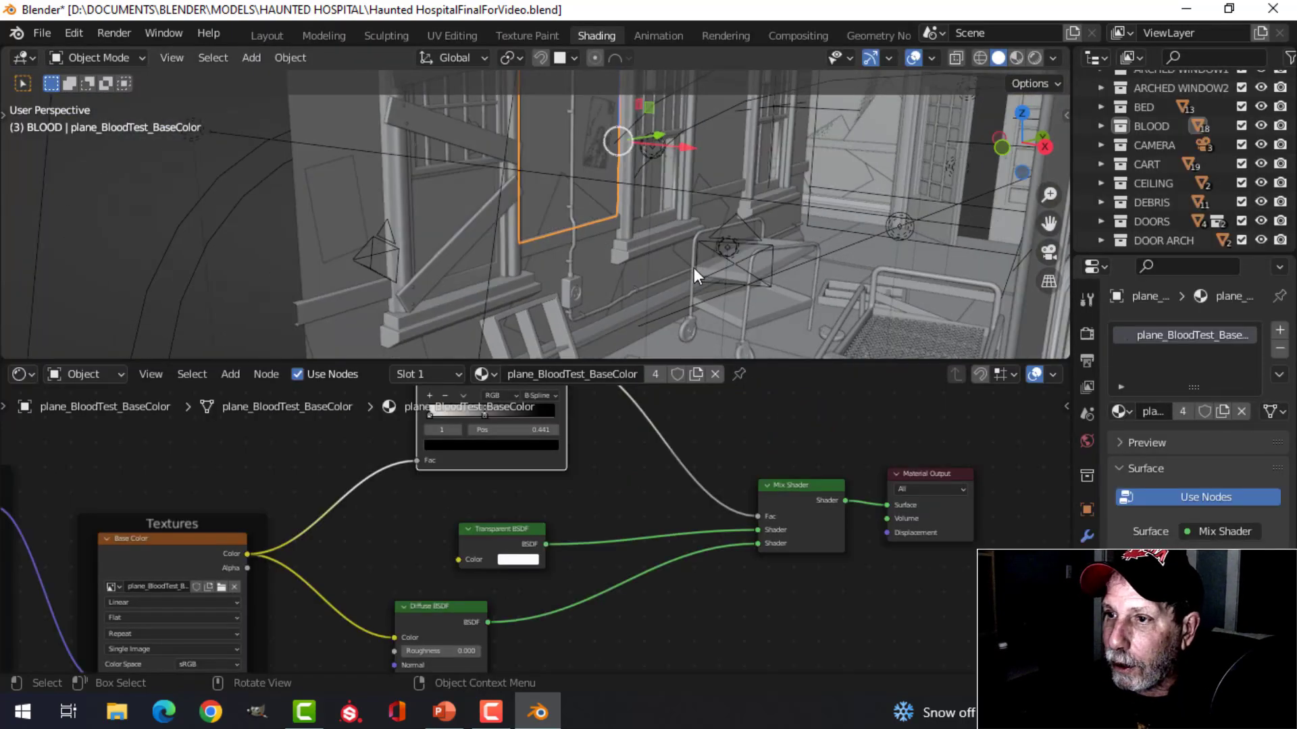
# Isolate the notched Blood5 plane behind the bed and preview its material from the front.
pyautogui.moveTo(618, 265); pyautogui.dragTo(767, 290, button='middle')
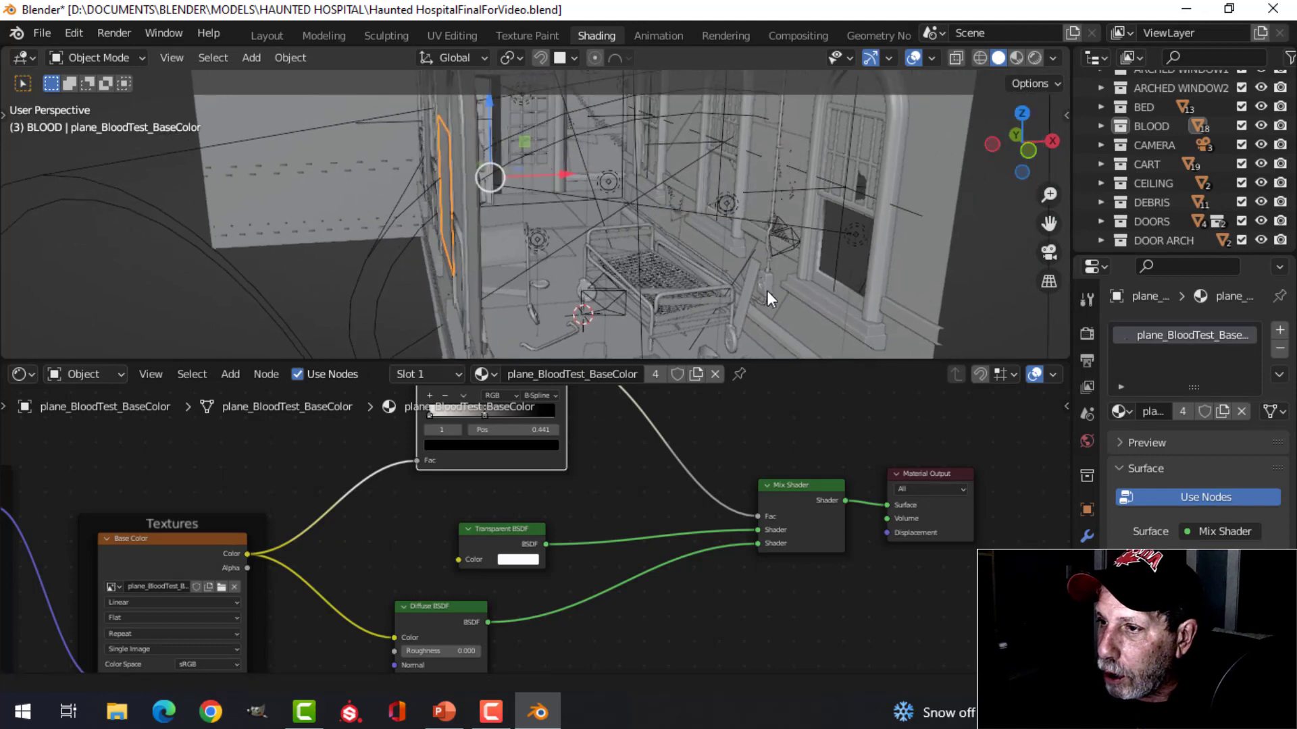
pyautogui.scroll(3, 804, 243)
pyautogui.keyDown('shift'); pyautogui.moveTo(836, 200); pyautogui.dragTo(723, 226, button='middle'); pyautogui.keyUp('shift')
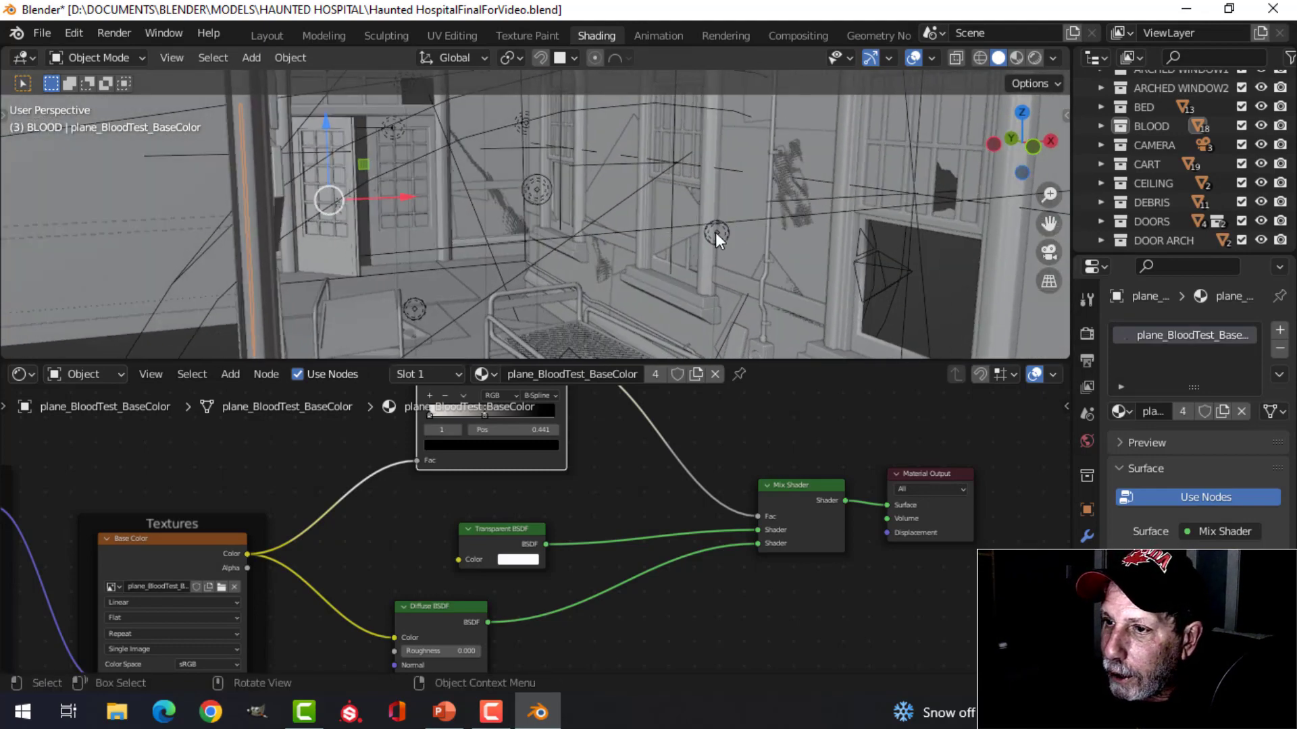
pyautogui.click(608, 263)
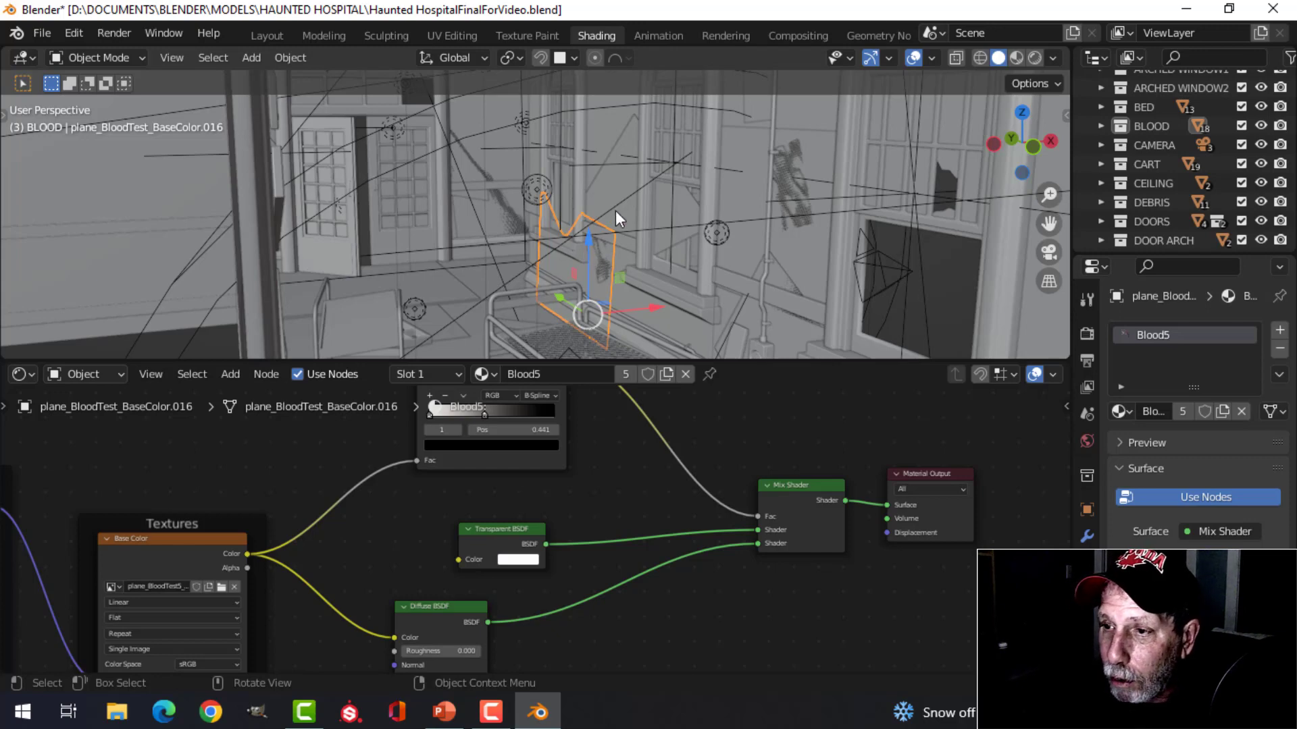
pyautogui.press('KP_Divide')
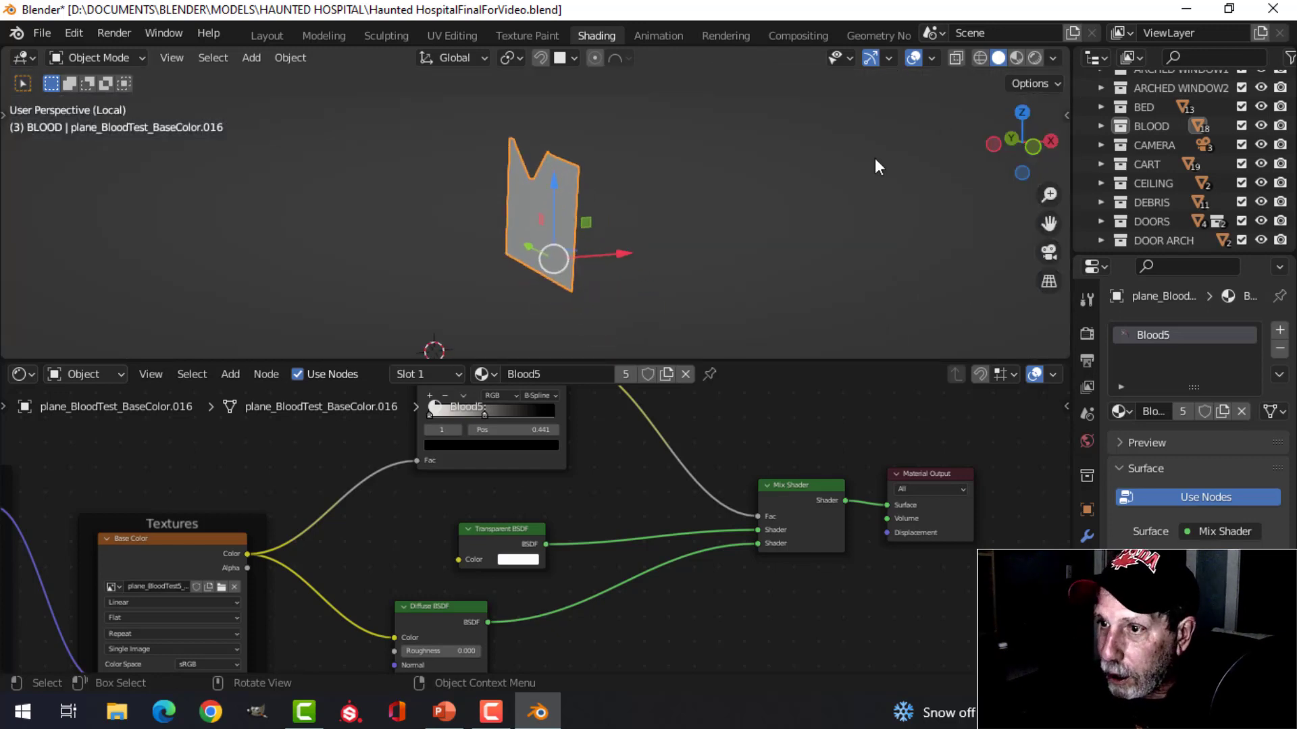
pyautogui.click(1016, 58)
pyautogui.moveTo(633, 248)
pyautogui.mouseDown(button='middle')
pyautogui.moveTo(704, 225)
pyautogui.moveTo(685, 202)
pyautogui.moveTo(715, 176)
pyautogui.moveTo(753, 235)
pyautogui.moveTo(740, 254)
pyautogui.moveTo(714, 250)
pyautogui.mouseUp(button='middle')
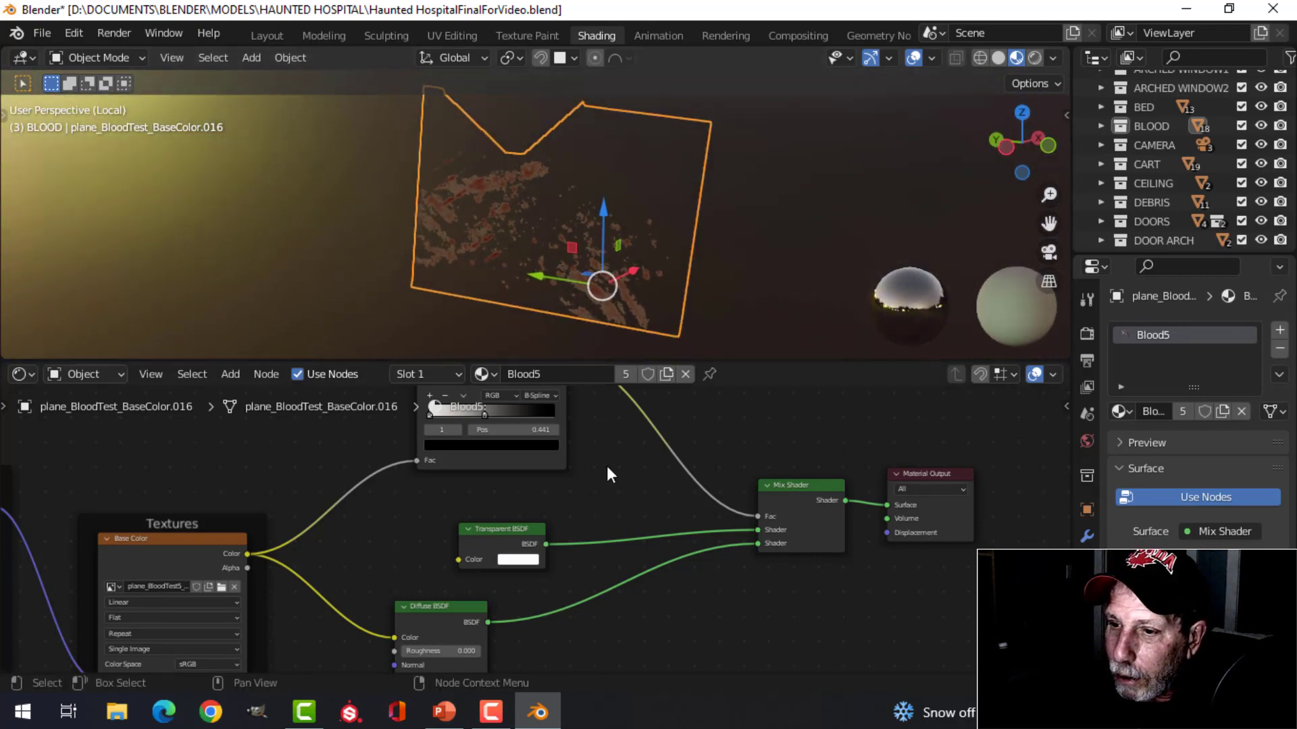
# Review the whole Blood5 node network, and return to the full scene in solid shading.
pyautogui.scroll(-3, 567, 500)
pyautogui.moveTo(566, 505); pyautogui.dragTo(624, 495, button='middle')
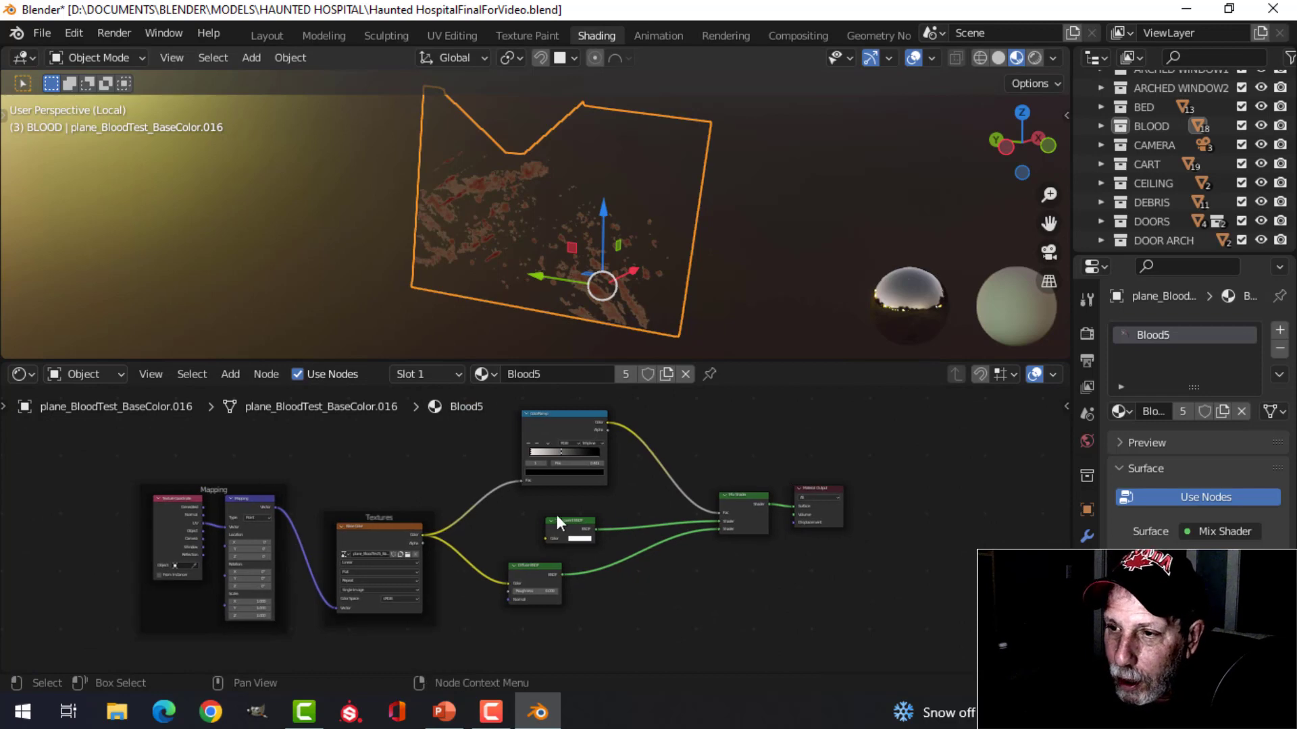
pyautogui.scroll(-1, 540, 506)
pyautogui.moveTo(717, 454); pyautogui.dragTo(698, 455, button='middle')
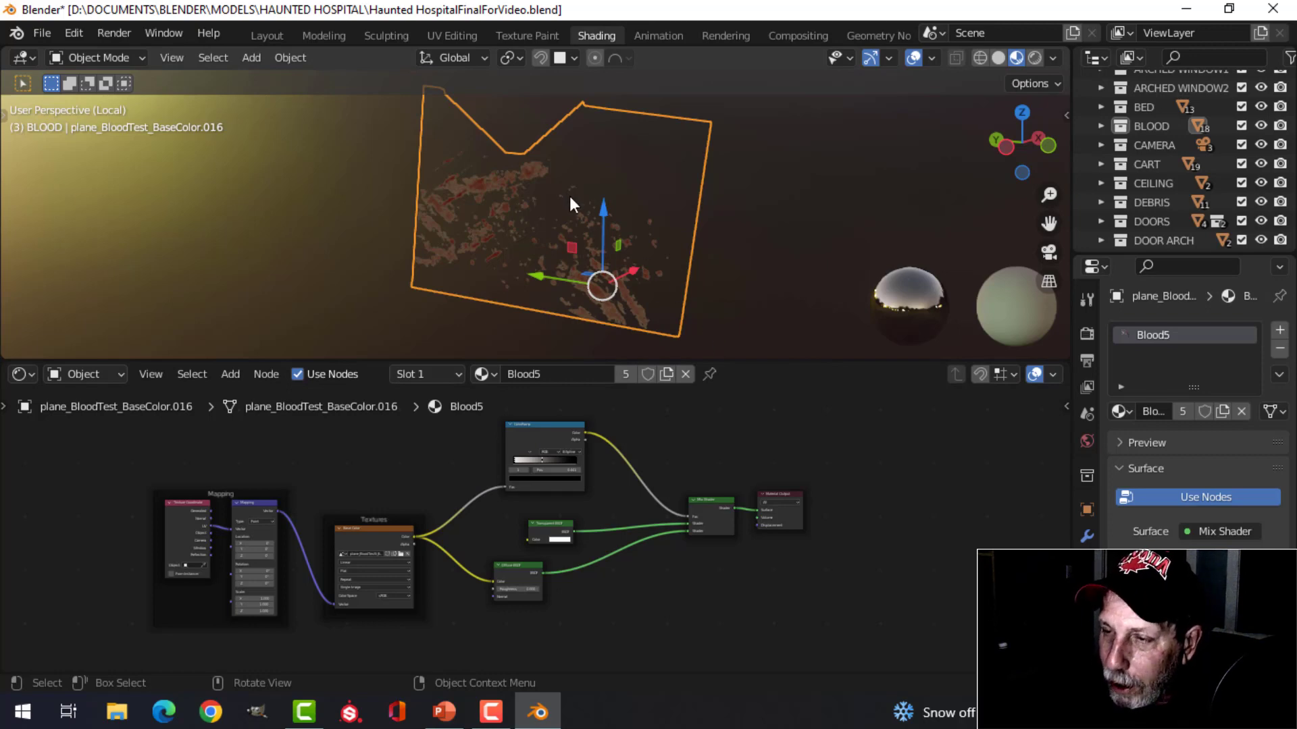
pyautogui.click(998, 58)
pyautogui.press('KP_Divide')
# Clear the selection, select the Poster3 object on the wall, and isolate it in local view.
pyautogui.hotkey('alt', 'a')
pyautogui.moveTo(720, 285); pyautogui.dragTo(747, 284, button='middle')
pyautogui.click(800, 220)
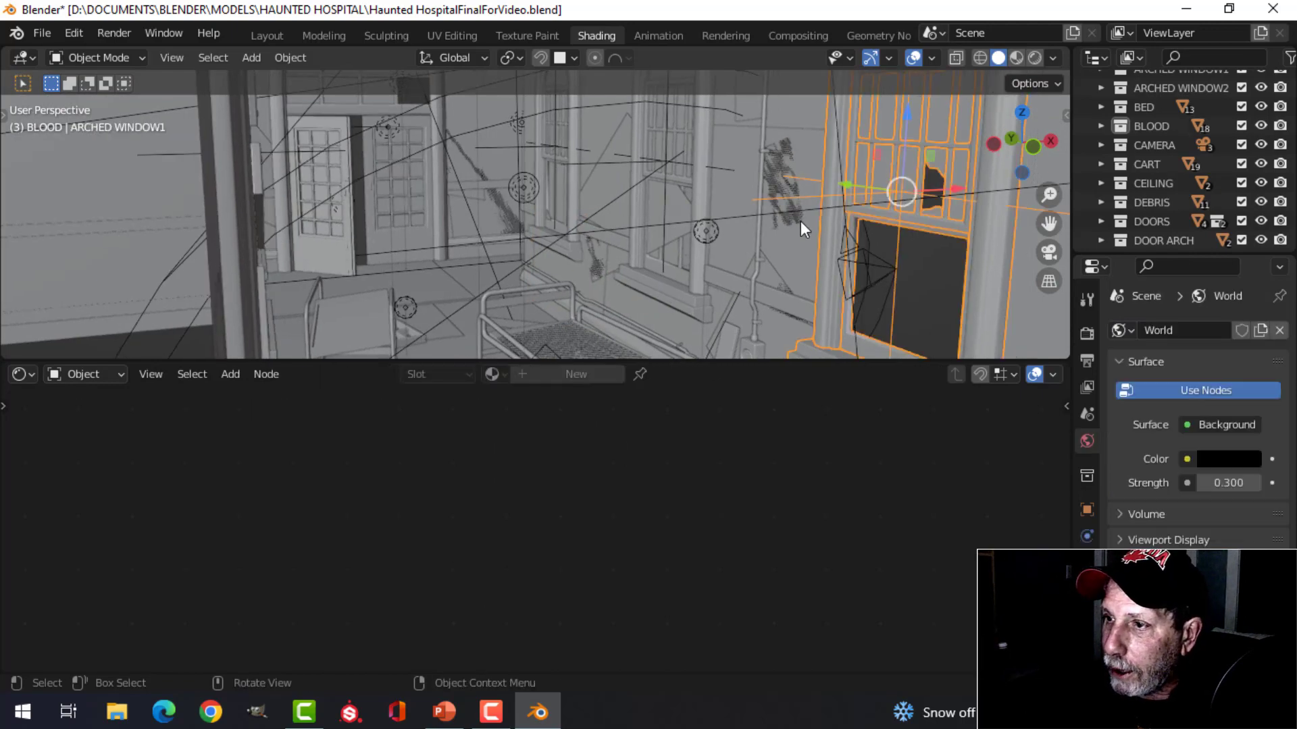
pyautogui.click(778, 182)
pyautogui.keyDown('shift'); pyautogui.moveTo(788, 186); pyautogui.dragTo(702, 219, button='middle'); pyautogui.keyUp('shift')
pyautogui.scroll(2, 702, 219)
pyautogui.click(716, 160)
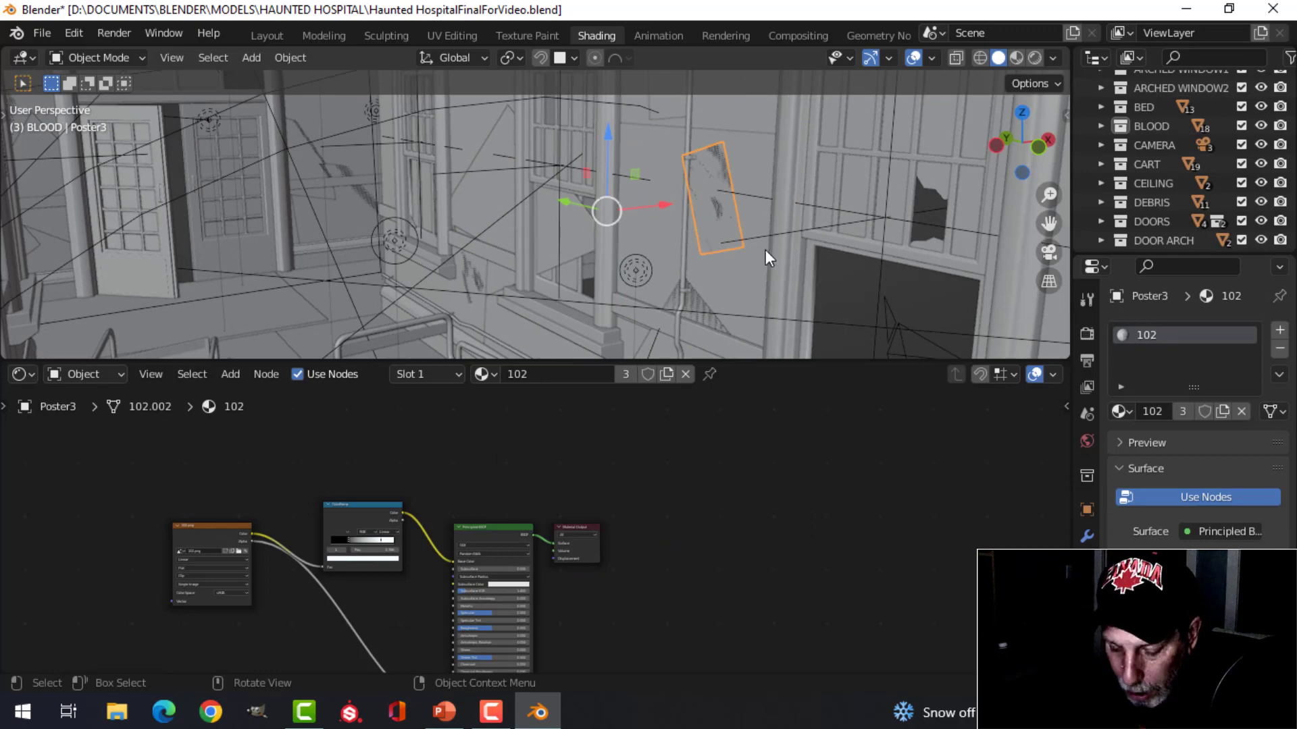
pyautogui.press('KP_Divide')
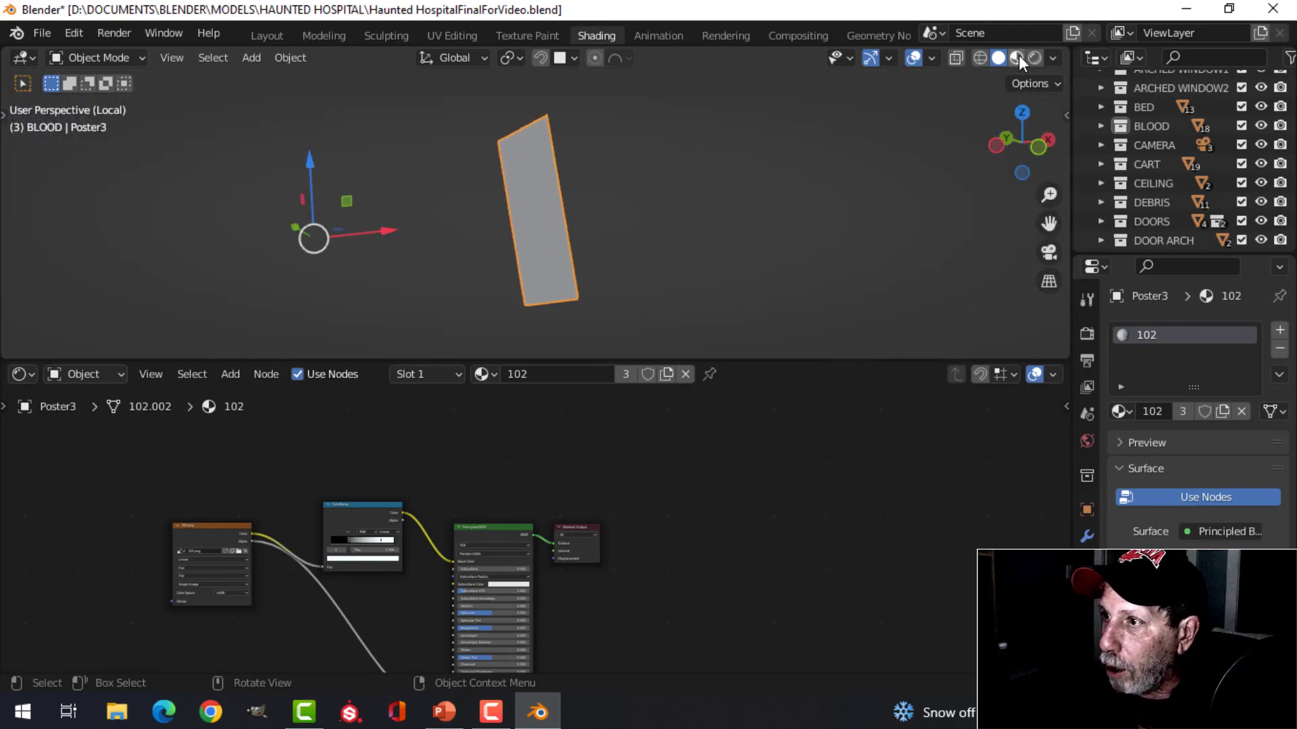
# Show Poster3 in Material Preview shading and examine its document texture up close.
pyautogui.click(1016, 57)
pyautogui.moveTo(590, 253)
pyautogui.mouseDown(button='middle')
pyautogui.moveTo(655, 245)
pyautogui.moveTo(605, 256)
pyautogui.moveTo(620, 226)
pyautogui.moveTo(688, 216)
pyautogui.moveTo(653, 241)
pyautogui.moveTo(643, 296)
pyautogui.moveTo(410, 230)
pyautogui.moveTo(658, 200)
pyautogui.moveTo(736, 234)
pyautogui.moveTo(606, 248)
pyautogui.moveTo(408, 229)
pyautogui.moveTo(736, 228)
pyautogui.mouseUp(button='middle')
pyautogui.scroll(7, 600, 259)
pyautogui.scroll(-2, 652, 240)
pyautogui.scroll(-2, 581, 493)
# Move the 102.png image node slightly away from the ColorRamp and inspect its settings and outputs.
pyautogui.moveTo(597, 501); pyautogui.dragTo(648, 397, button='middle')
pyautogui.scroll(2, 317, 418)
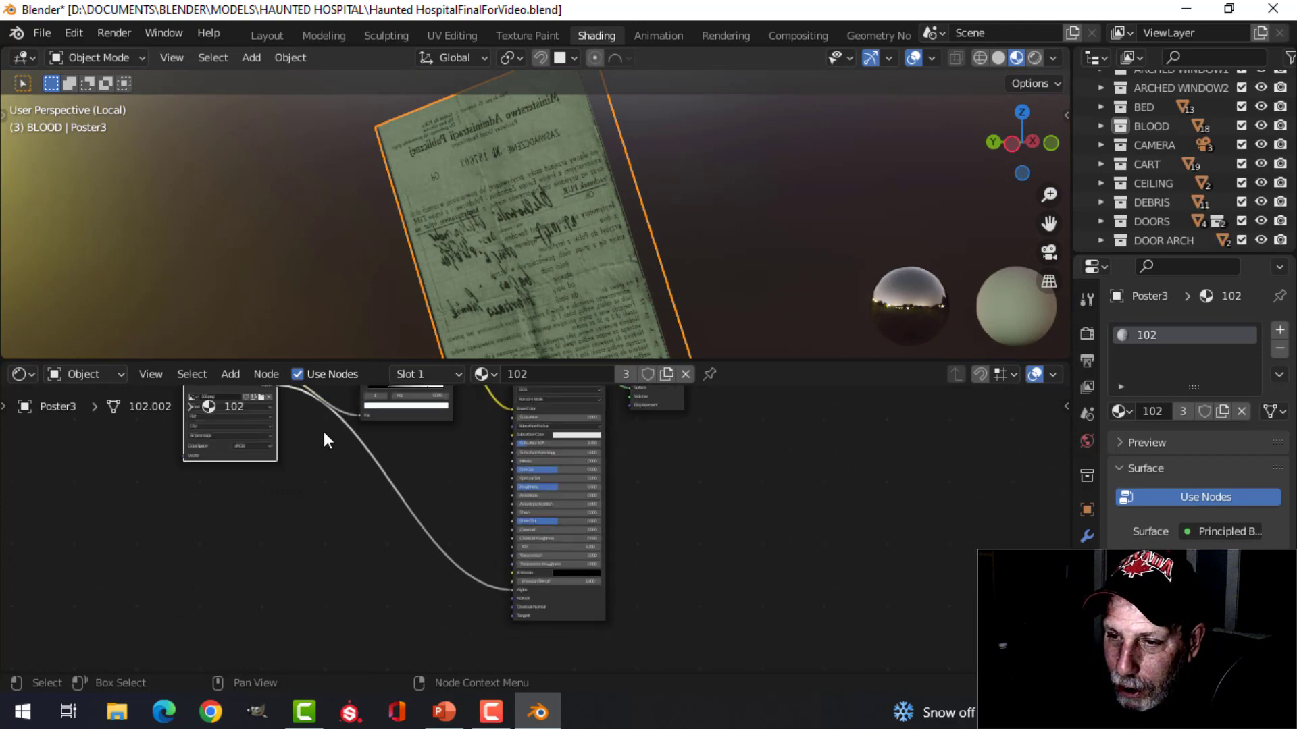
pyautogui.moveTo(314, 424); pyautogui.dragTo(465, 471, button='middle')
pyautogui.moveTo(454, 455); pyautogui.dragTo(432, 484)
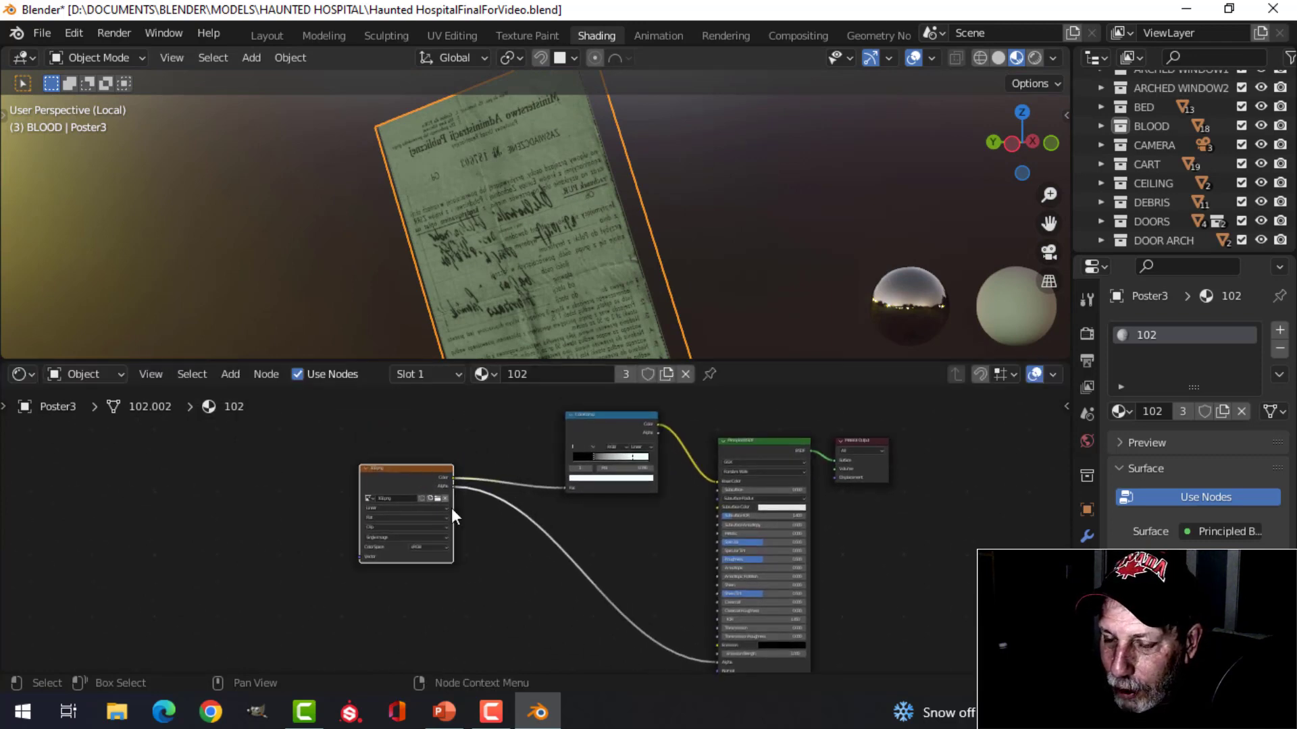
pyautogui.scroll(3, 443, 497)
pyautogui.moveTo(435, 513); pyautogui.dragTo(568, 528, button='middle')
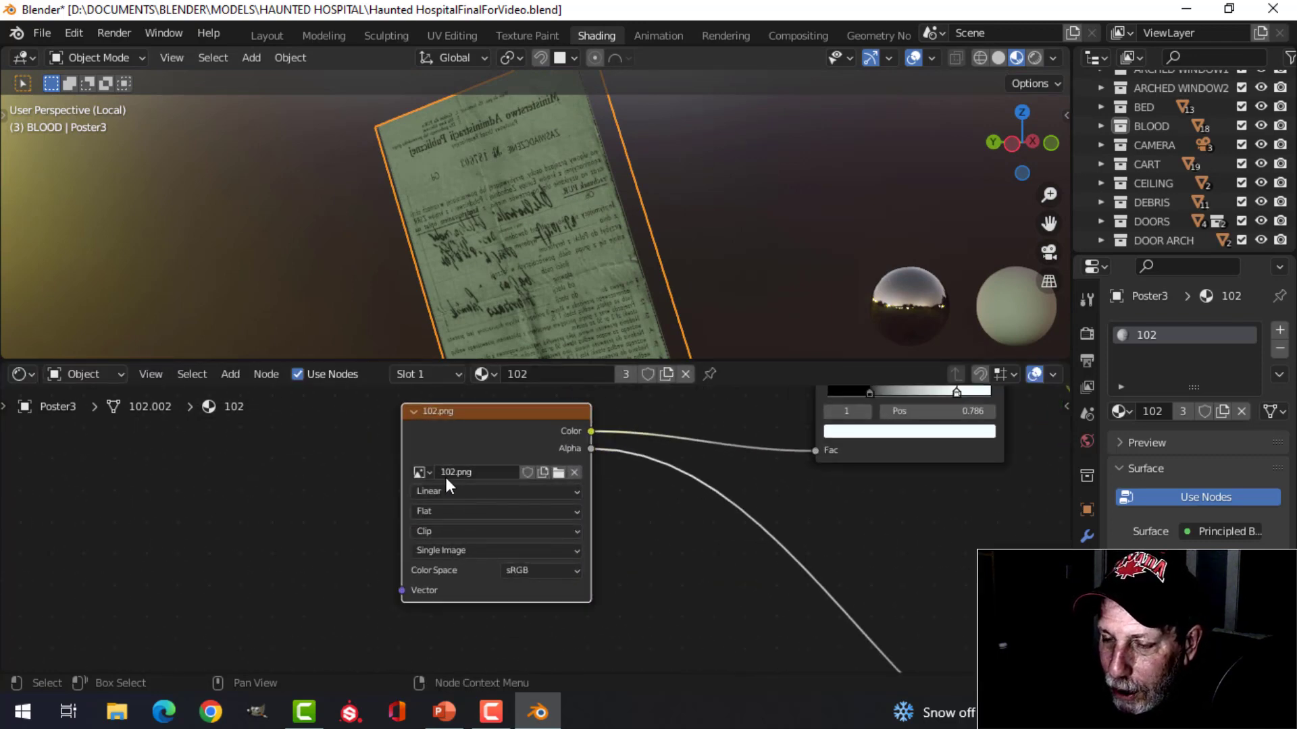
# Review the rest of the 102 poster material's node network, and return to the Layout workspace after setting solid shading.
pyautogui.moveTo(774, 587); pyautogui.dragTo(621, 586, button='middle')
pyautogui.scroll(-1, 540, 478)
pyautogui.scroll(2, 611, 574)
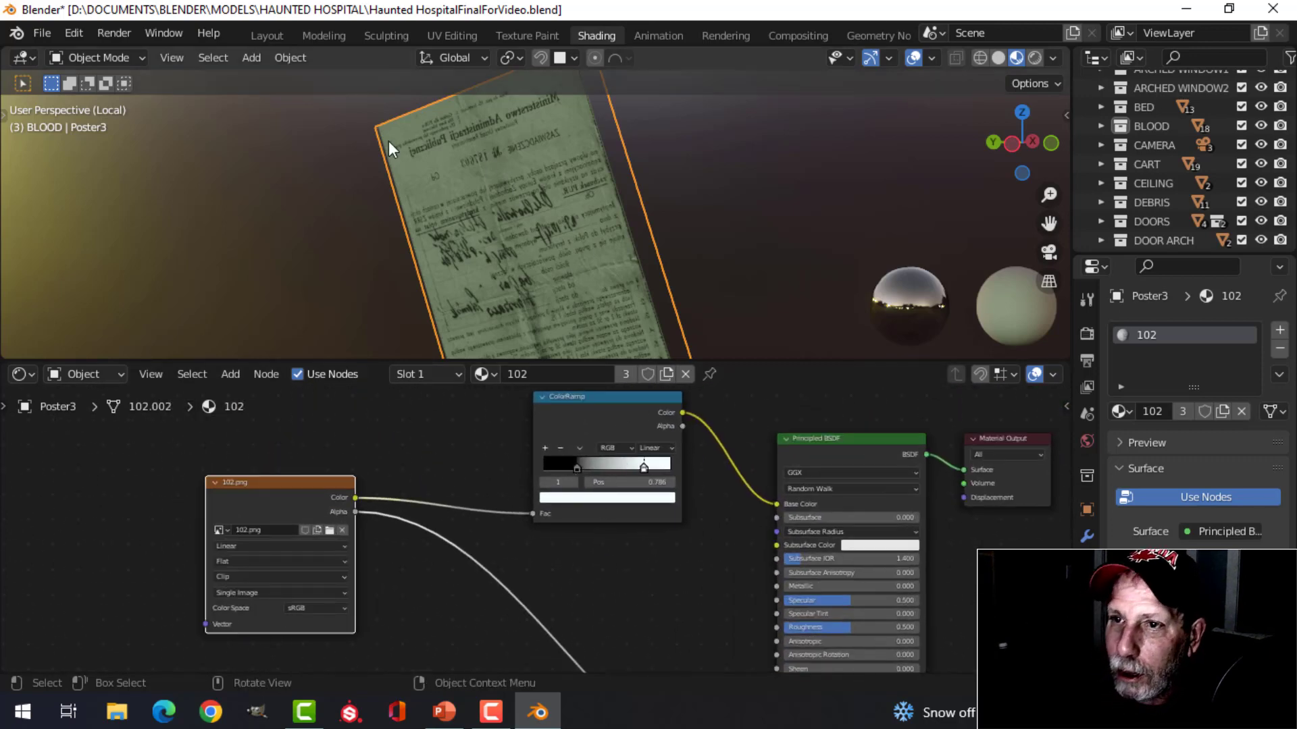
pyautogui.click(998, 59)
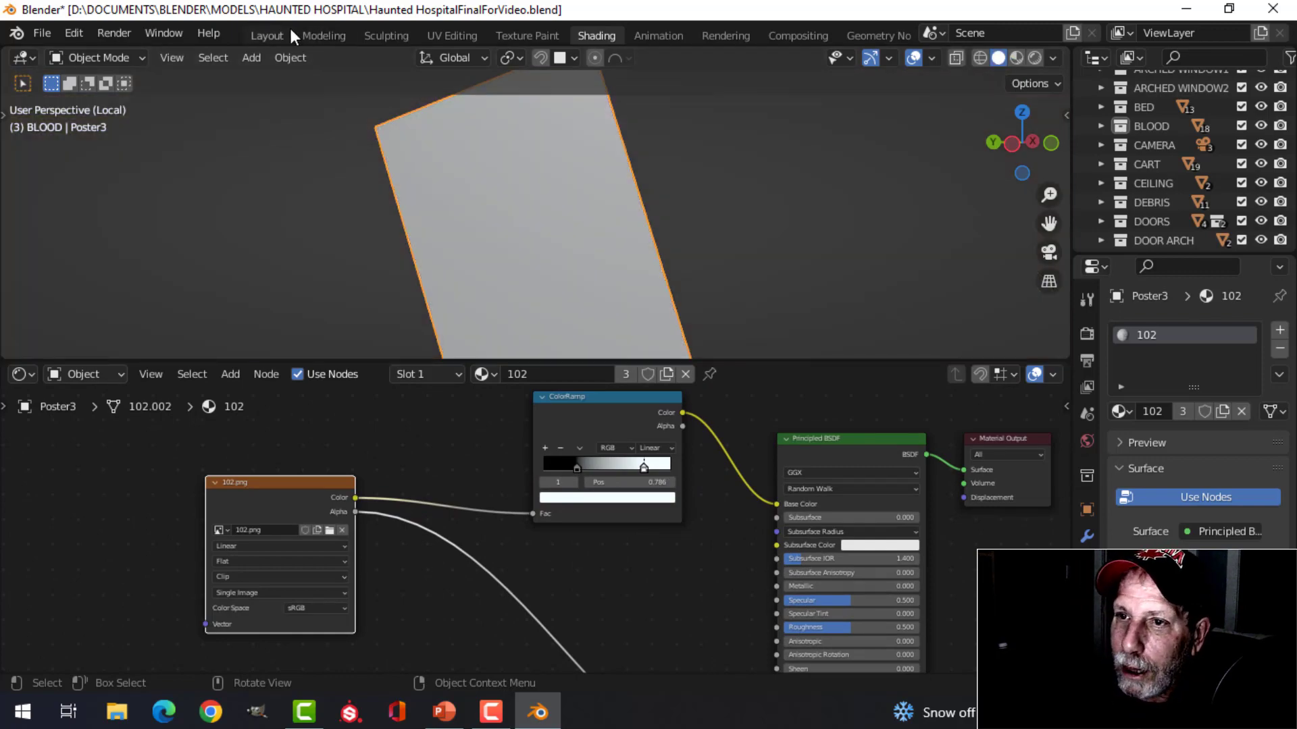
pyautogui.click(267, 36)
# Select the blood decal plane plane_BloodTest_BaseColor.008 on the hallway floor and isolate it in local view.
pyautogui.moveTo(695, 290); pyautogui.dragTo(618, 407, button='middle')
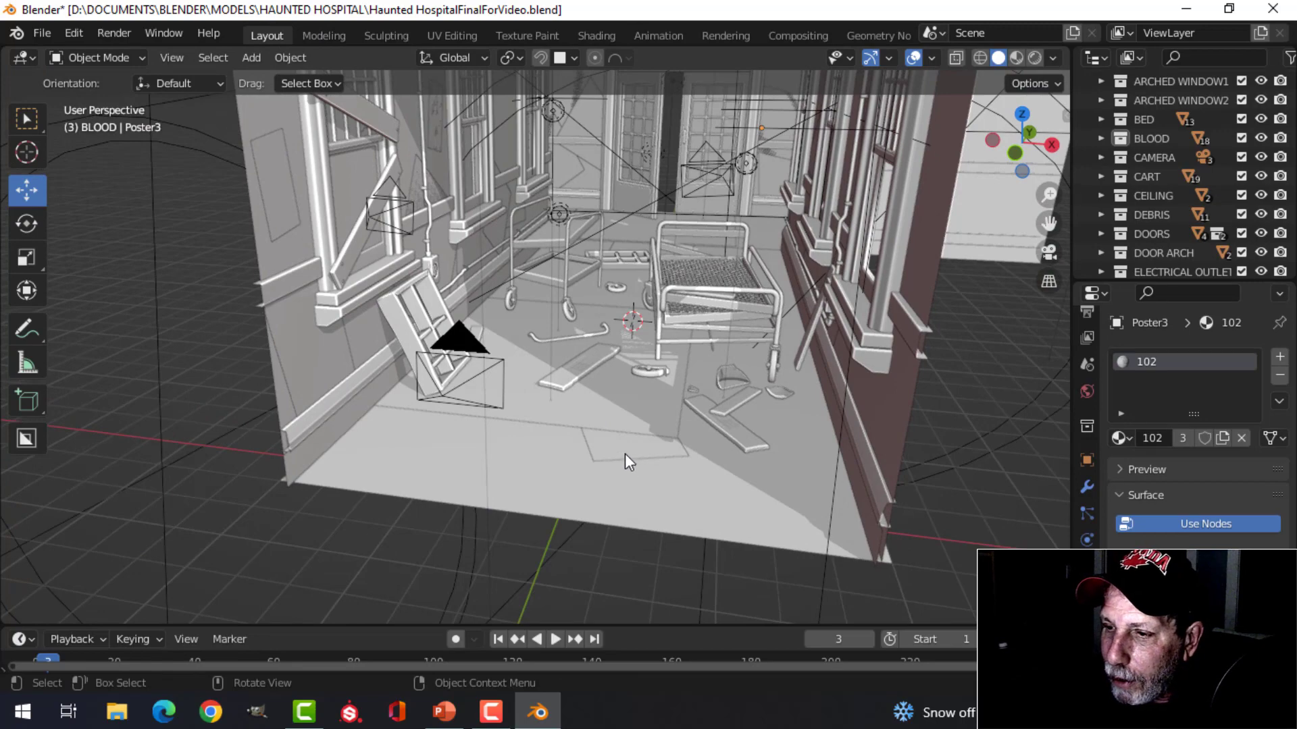
pyautogui.click(626, 403)
pyautogui.moveTo(683, 424); pyautogui.dragTo(682, 440, button='middle')
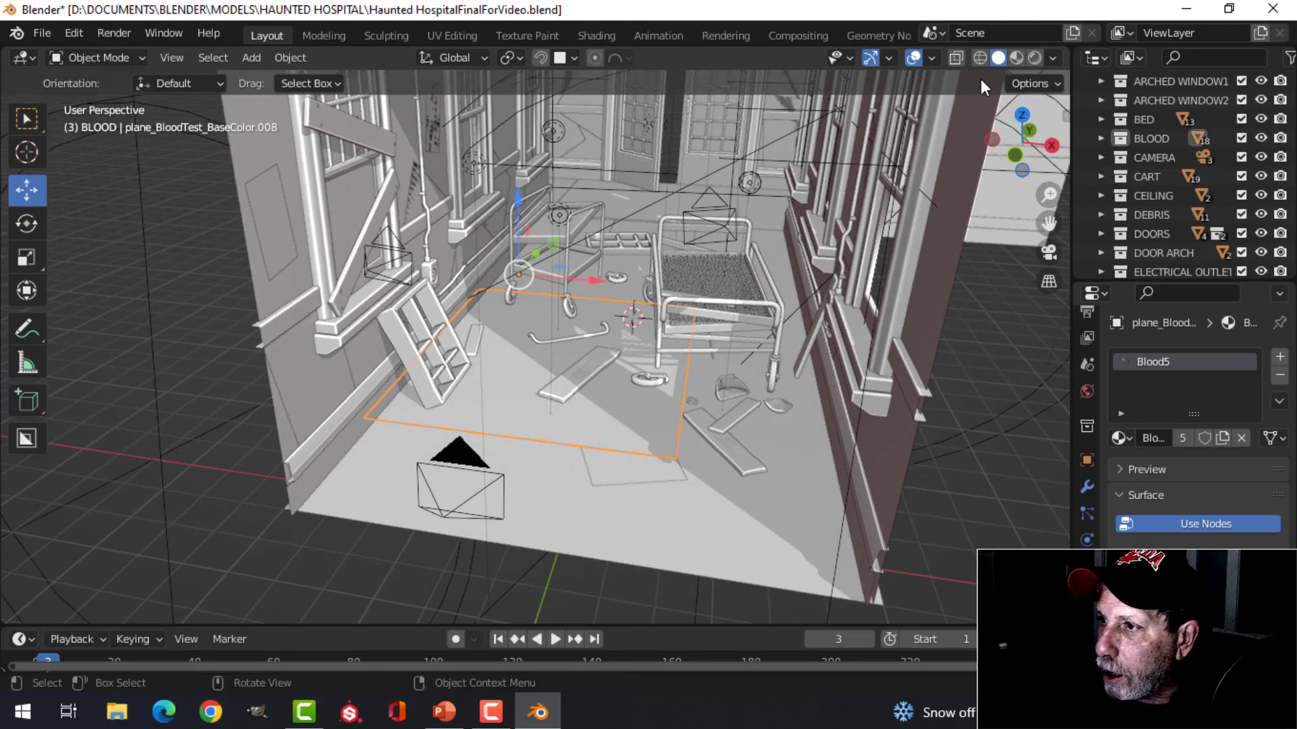
pyautogui.press('KP_Divide')
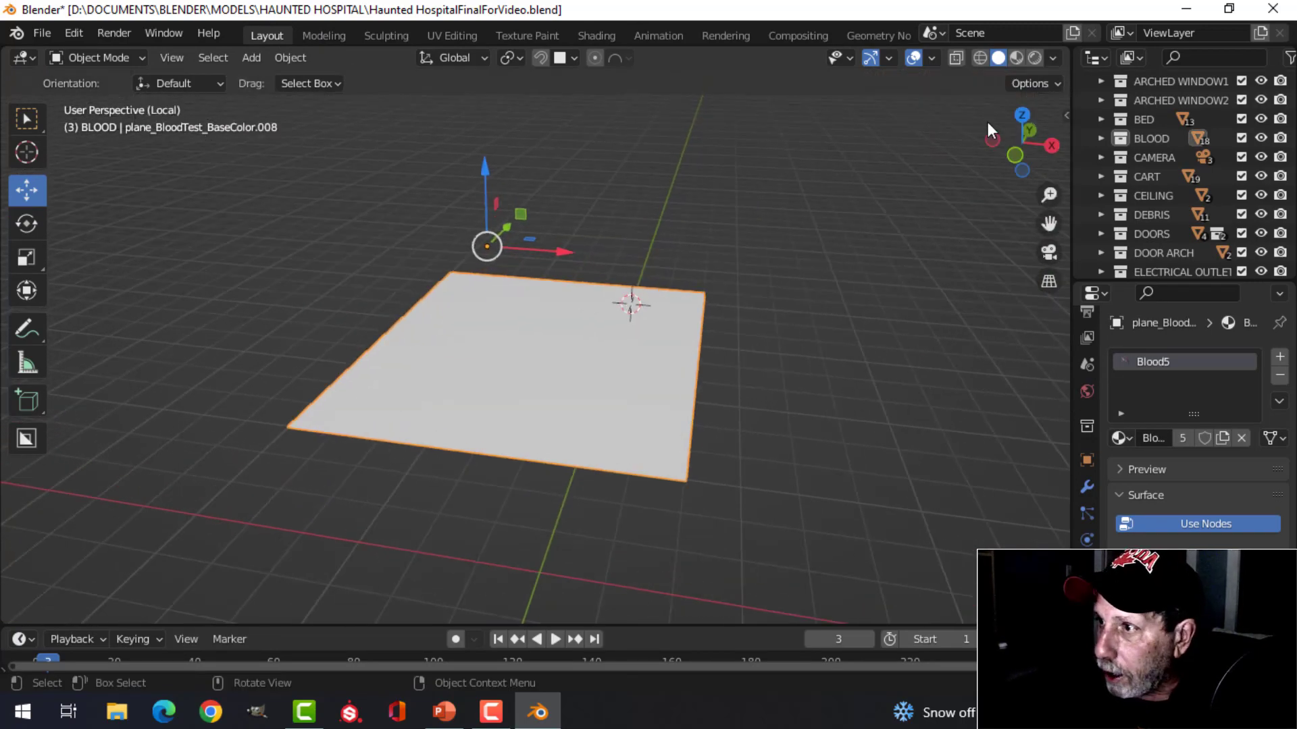
# Show the isolated blood decal in Material Preview shading and examine its blood splatter and transparent areas.
pyautogui.click(1015, 58)
pyautogui.scroll(5, 662, 412)
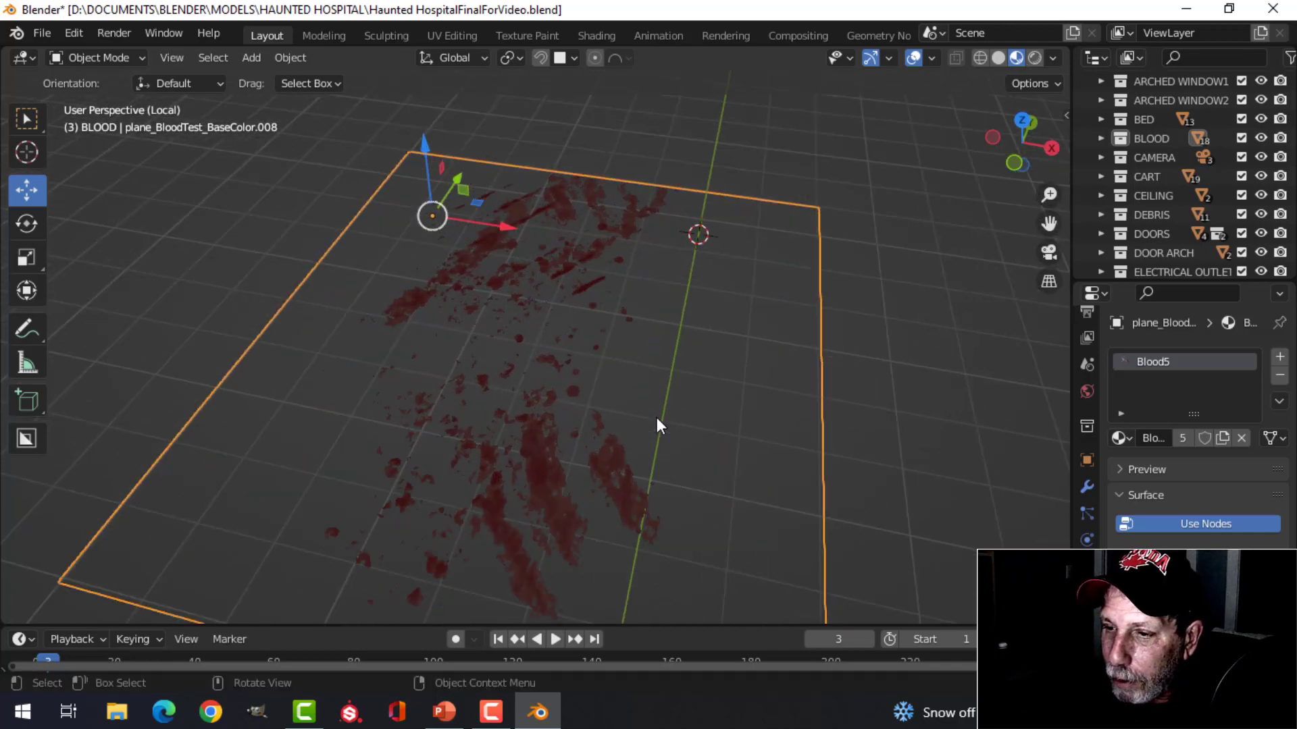
pyautogui.scroll(-2, 656, 418)
pyautogui.moveTo(856, 242); pyautogui.dragTo(616, 64, button='middle')
# Review the whole Blood5 node network in the Shading workspace, and leave local view there.
pyautogui.click(602, 35)
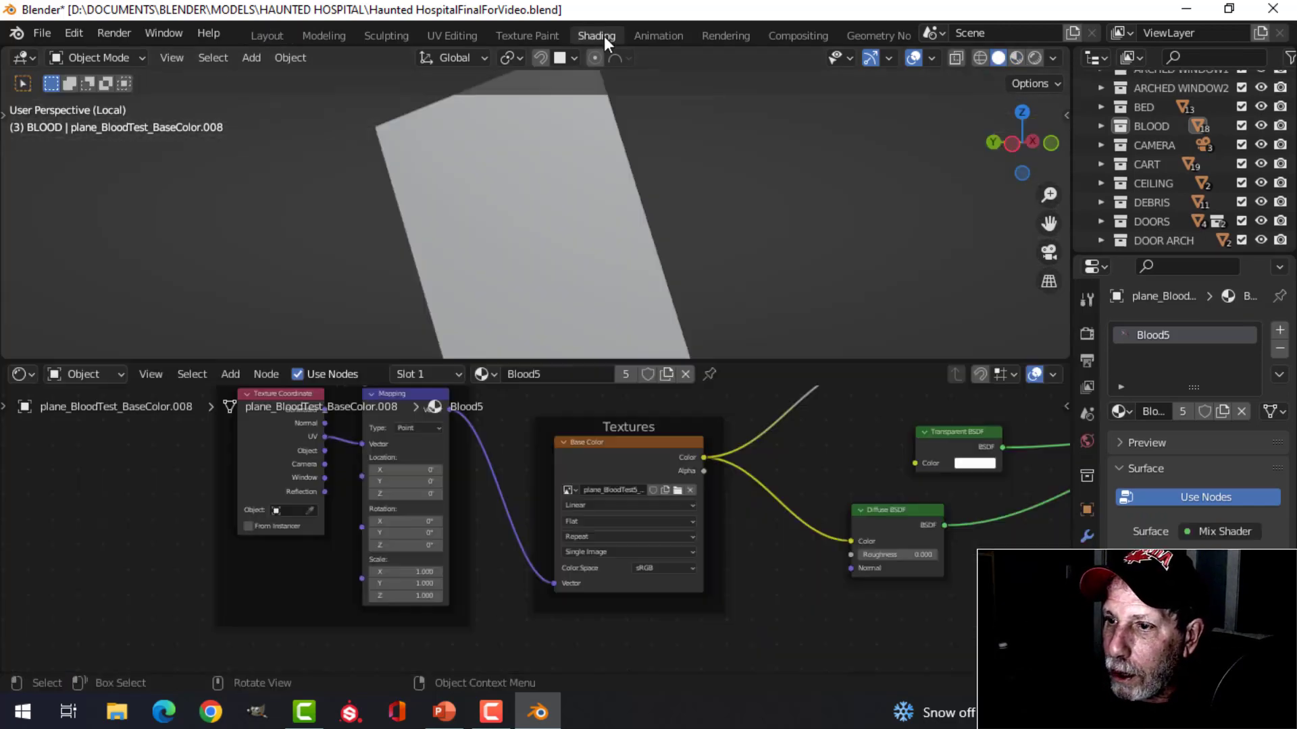
pyautogui.scroll(-4, 759, 497)
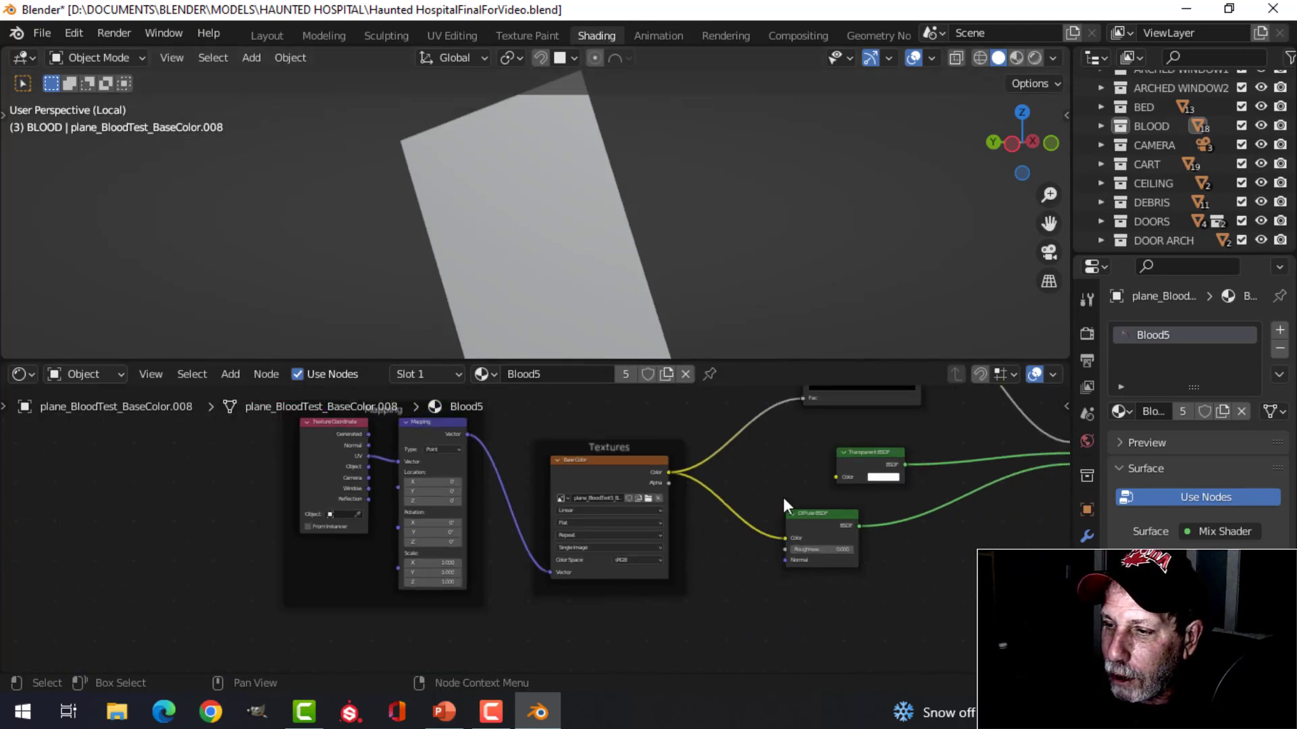
pyautogui.moveTo(882, 509); pyautogui.dragTo(783, 565, button='middle')
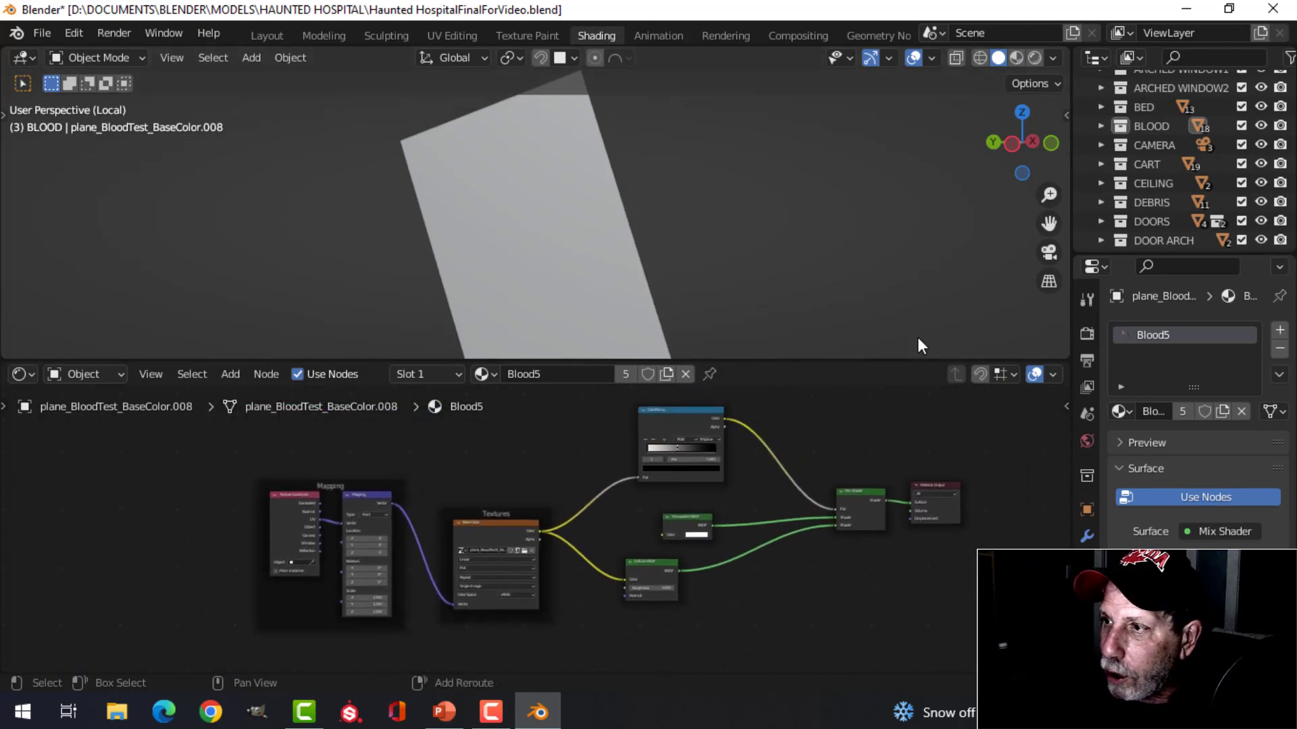
pyautogui.press('KP_Divide')
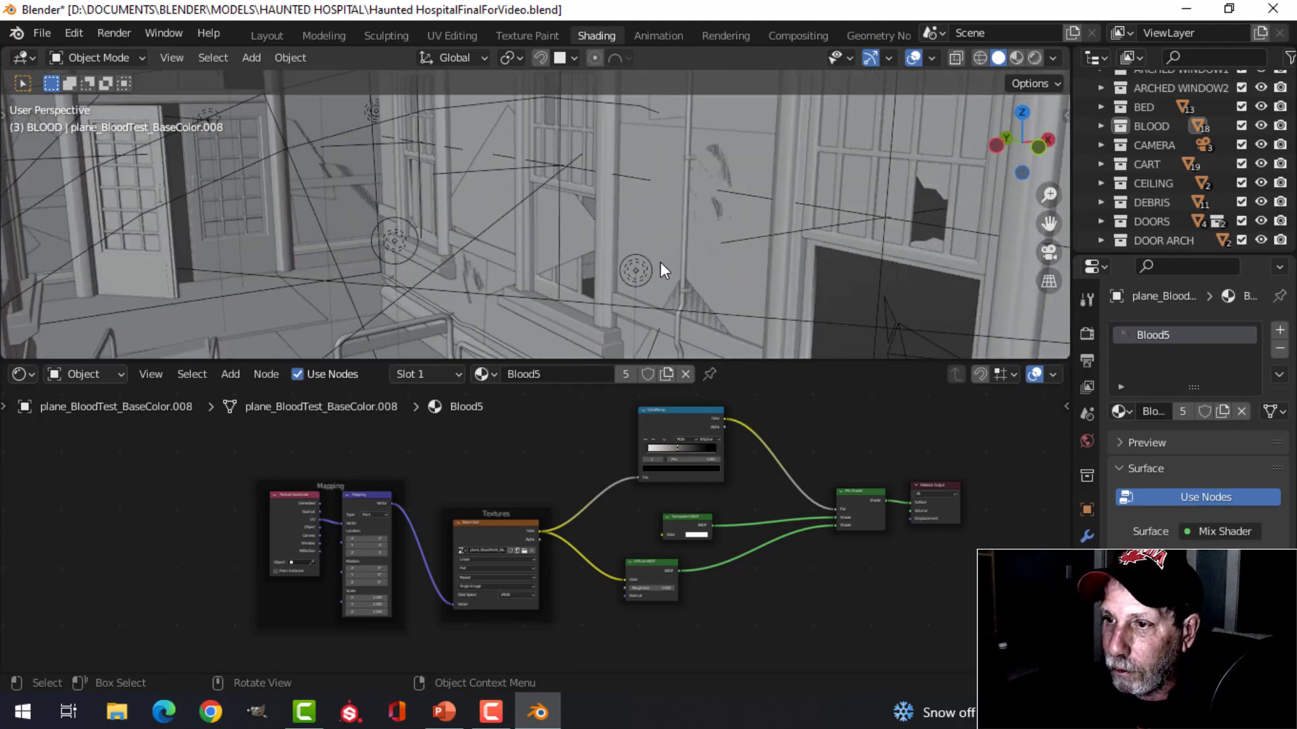
# Return to the full scene in solid shading in the Layout workspace, clear the selection, and save the file.
pyautogui.click(265, 35)
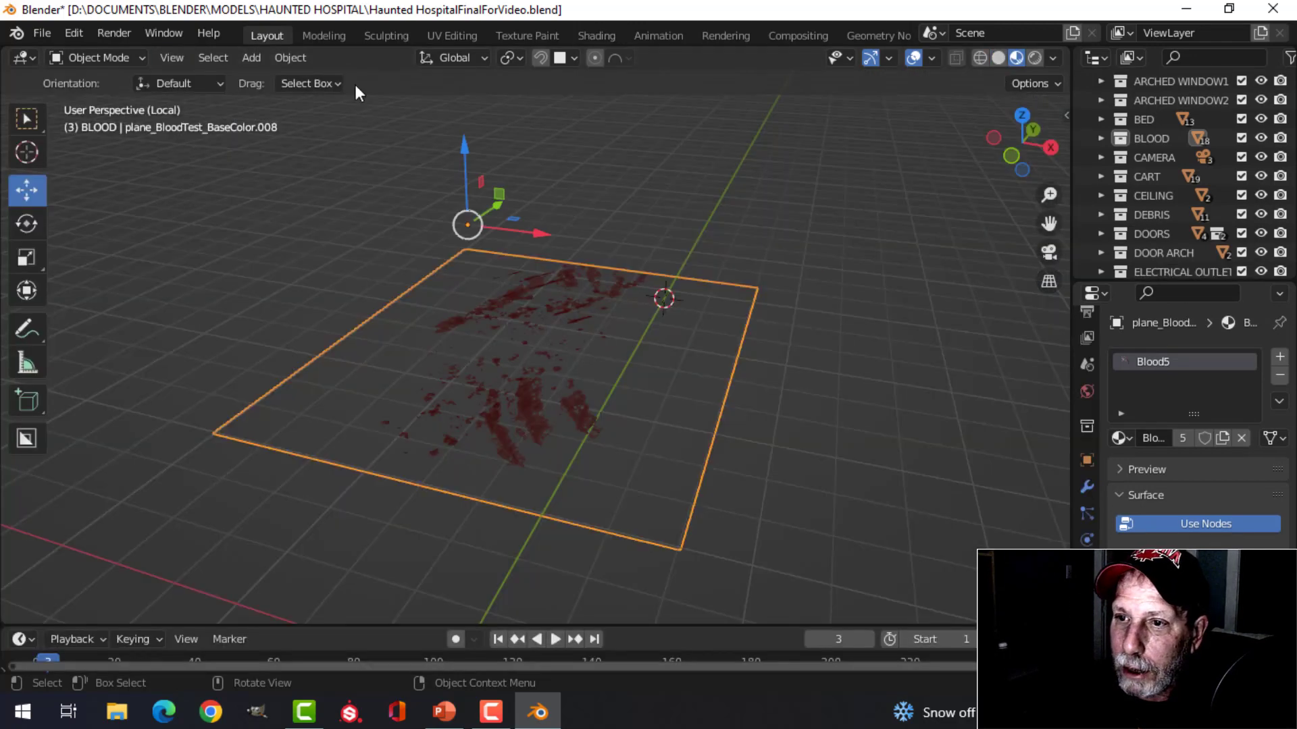
pyautogui.click(997, 58)
pyautogui.press('KP_Divide')
pyautogui.press('a')
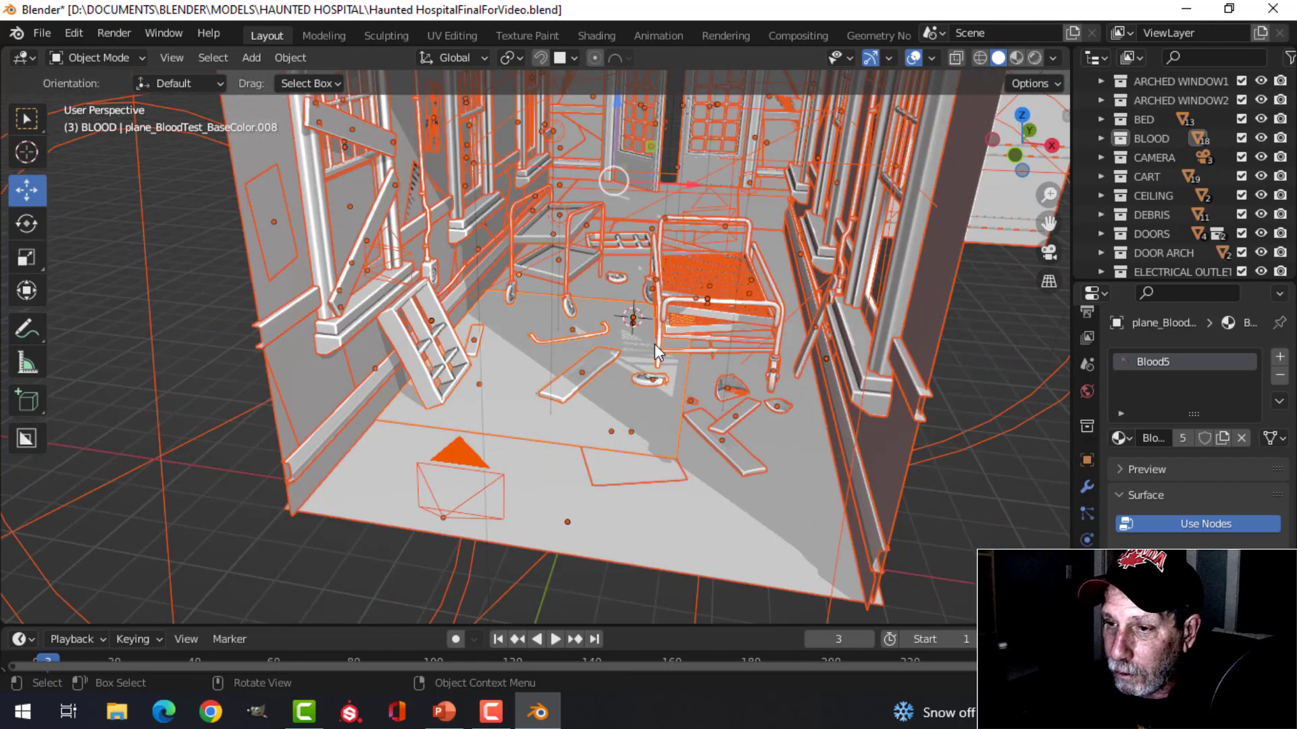
pyautogui.hotkey('alt', 'a')
pyautogui.hotkey('ctrl', 's')
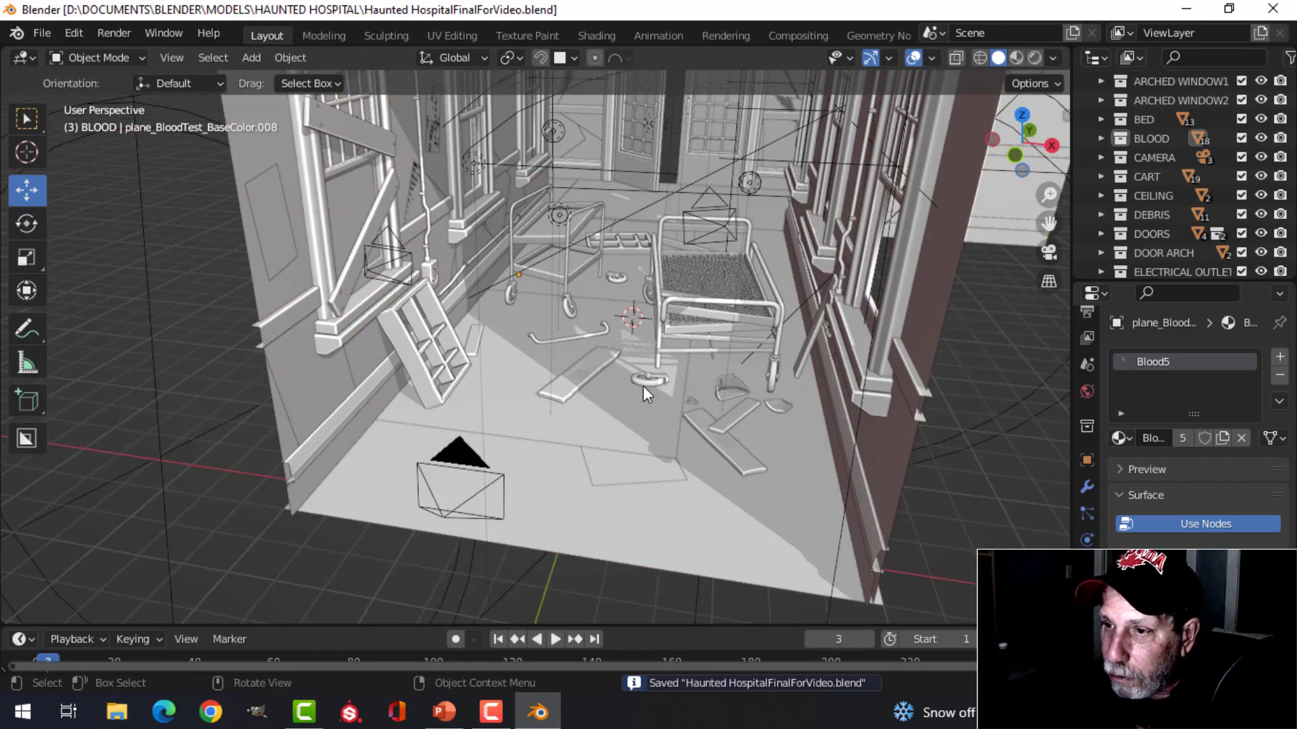
# Select the hallway walls object Plane.001 and isolate it in local view.
pyautogui.scroll(5, 656, 405)
pyautogui.scroll(-6, 656, 334)
pyautogui.moveTo(643, 346); pyautogui.dragTo(645, 310, button='middle')
pyautogui.click(452, 287)
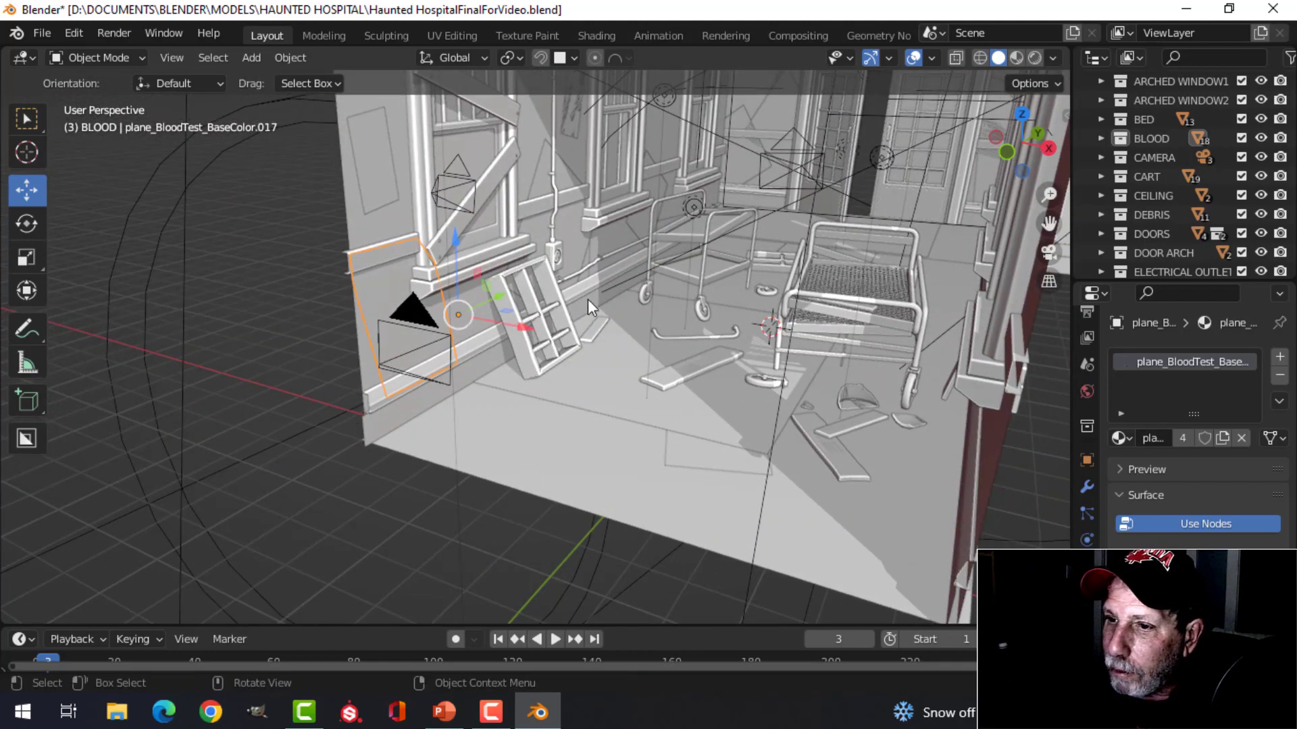
pyautogui.scroll(5, 594, 230)
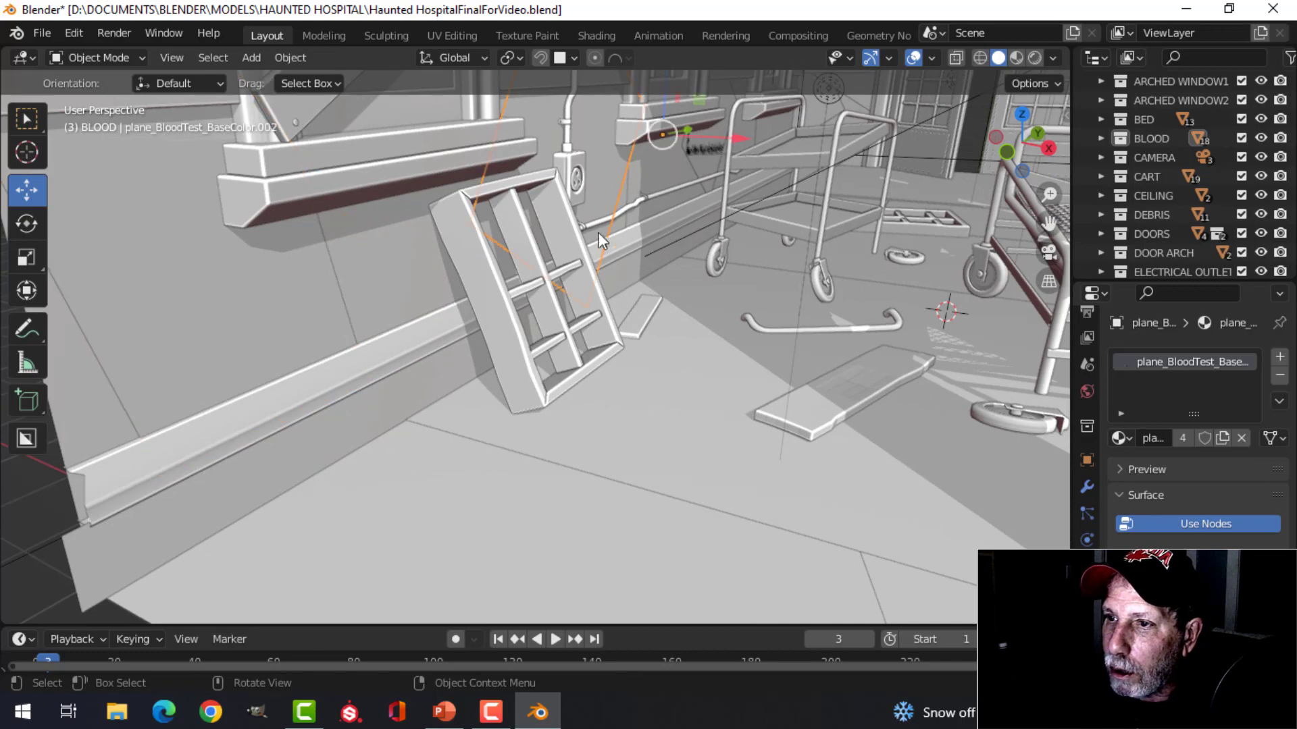
pyautogui.scroll(-5, 435, 297)
pyautogui.click(335, 194)
pyautogui.scroll(-4, 337, 196)
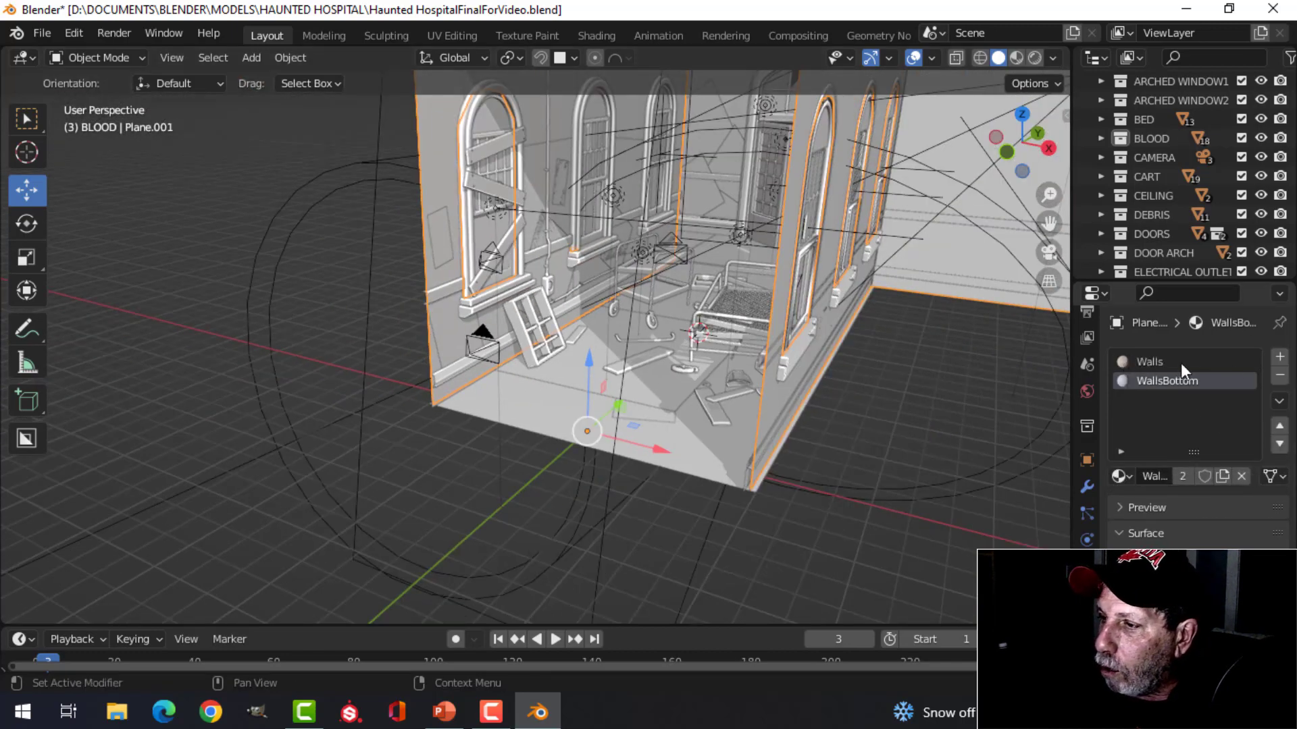
pyautogui.keyDown('shift'); pyautogui.moveTo(662, 350); pyautogui.dragTo(654, 420, button='middle'); pyautogui.keyUp('shift')
pyautogui.press('KP_Divide')
pyautogui.moveTo(740, 295); pyautogui.dragTo(871, 200, button='middle')
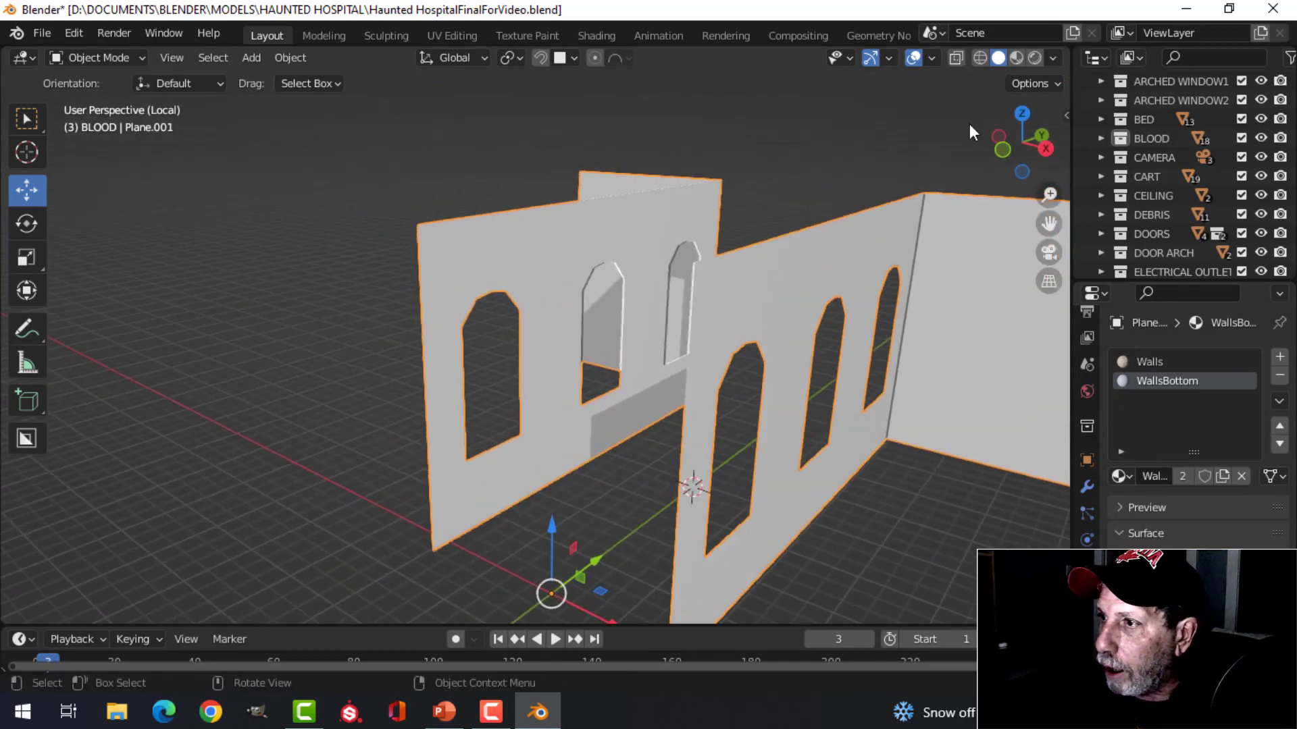
# Show the walls in Material Preview shading and examine the wallpaper on the upper part and the tiles along the bottom.
pyautogui.click(1016, 58)
pyautogui.scroll(4, 689, 293)
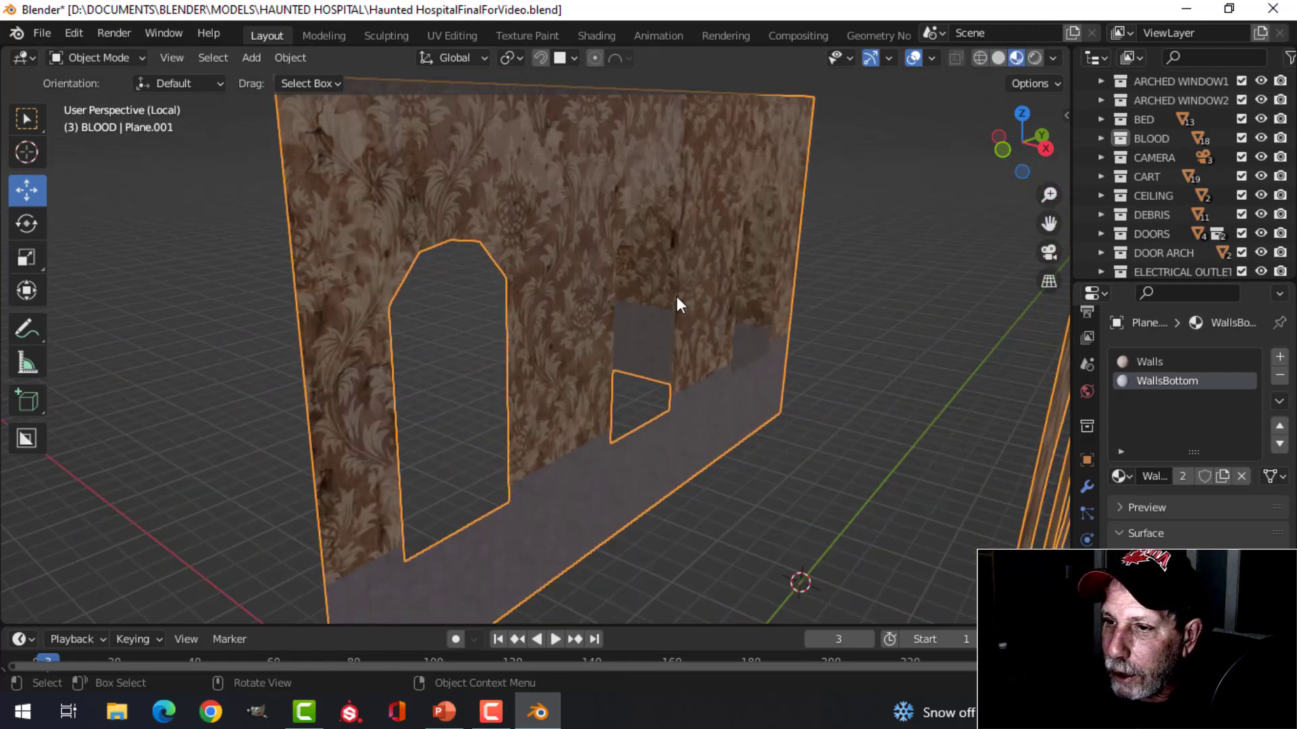
pyautogui.scroll(2, 675, 295)
pyautogui.scroll(-1, 655, 293)
pyautogui.keyDown('shift'); pyautogui.moveTo(634, 290); pyautogui.dragTo(646, 290, button='middle'); pyautogui.keyUp('shift')
pyautogui.keyDown('shift'); pyautogui.moveTo(632, 400); pyautogui.dragTo(548, 285, button='middle'); pyautogui.keyUp('shift')
pyautogui.scroll(2, 575, 334)
pyautogui.scroll(2, 513, 335)
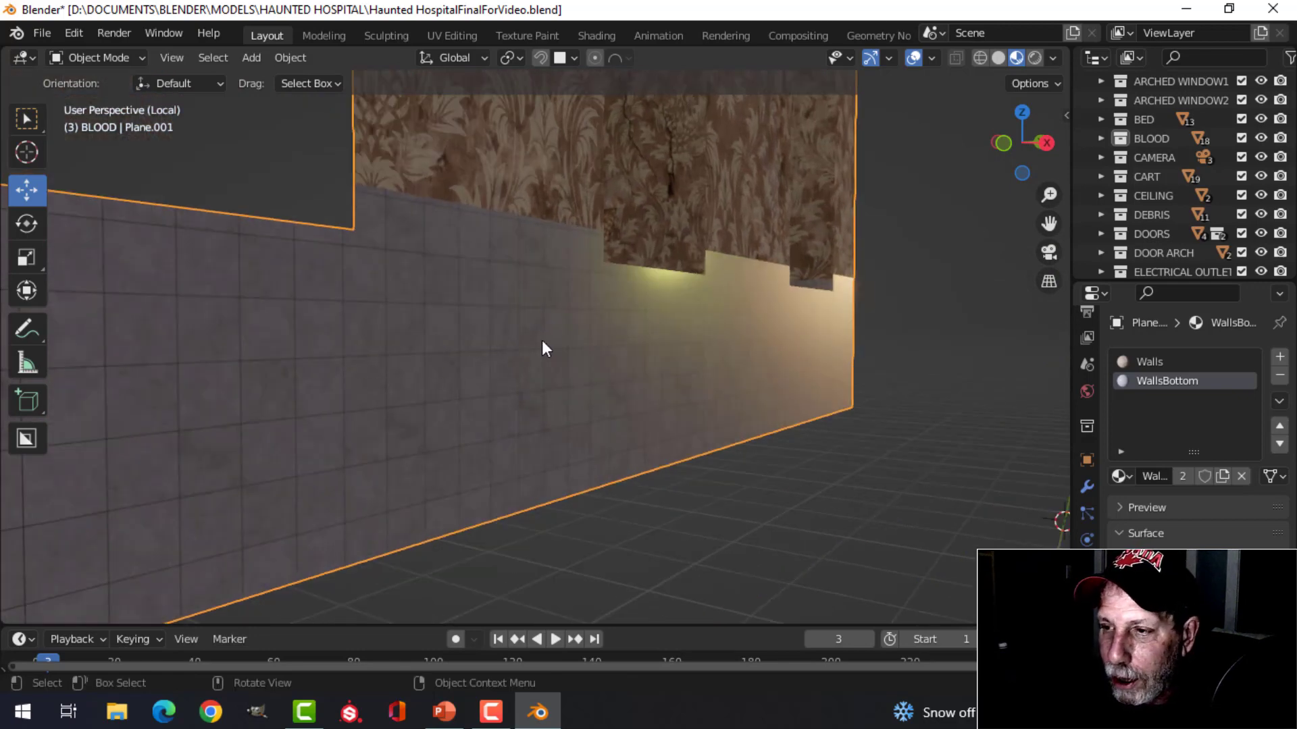
pyautogui.scroll(-3, 442, 392)
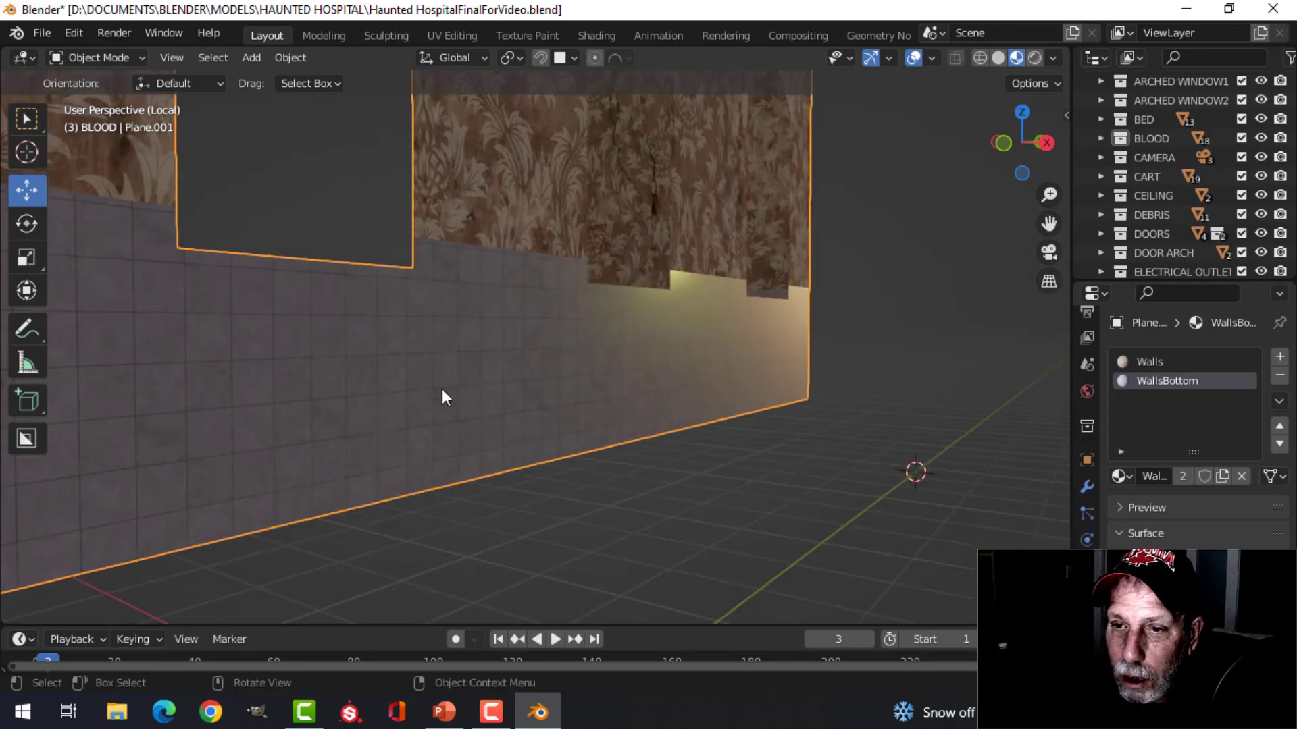
pyautogui.keyDown('shift'); pyautogui.moveTo(396, 377); pyautogui.dragTo(537, 386, button='middle'); pyautogui.keyUp('shift')
pyautogui.keyDown('shift'); pyautogui.moveTo(569, 339); pyautogui.dragTo(609, 411, button='middle'); pyautogui.keyUp('shift')
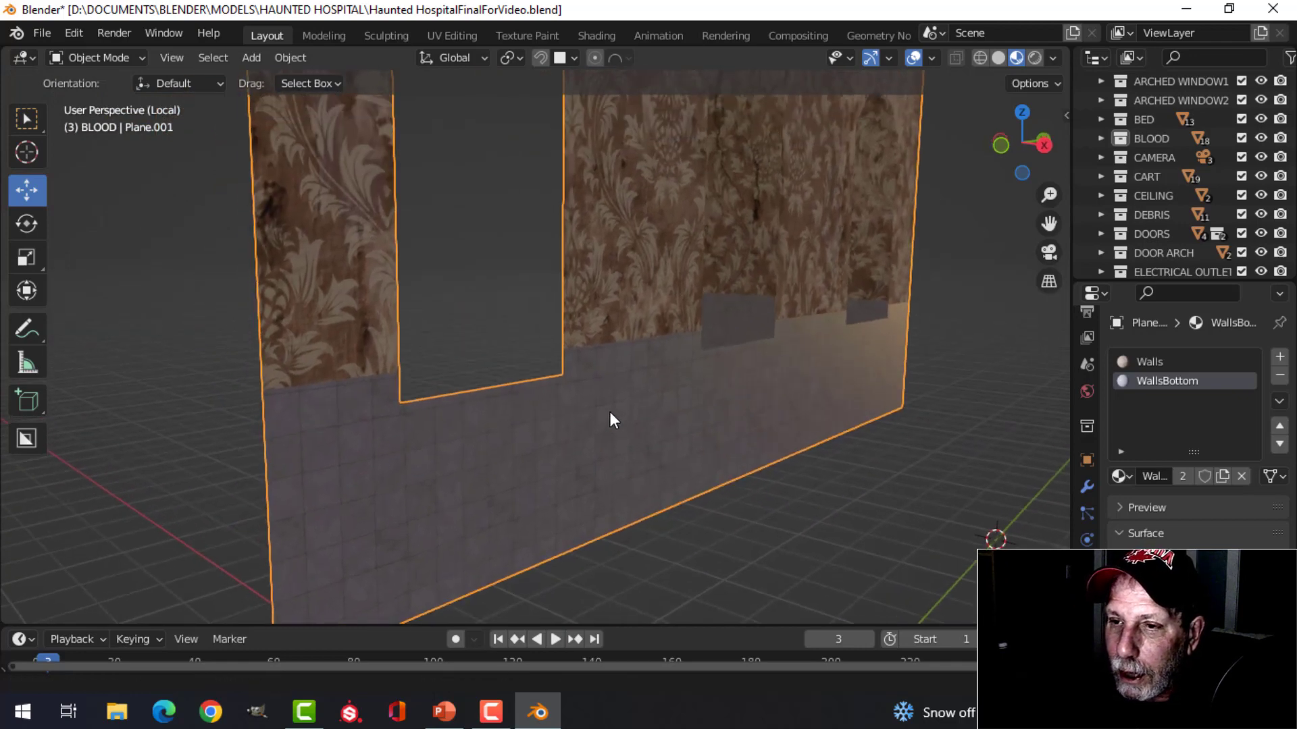
pyautogui.scroll(2, 379, 389)
pyautogui.keyDown('shift'); pyautogui.moveTo(360, 385); pyautogui.dragTo(433, 317, button='middle'); pyautogui.keyUp('shift')
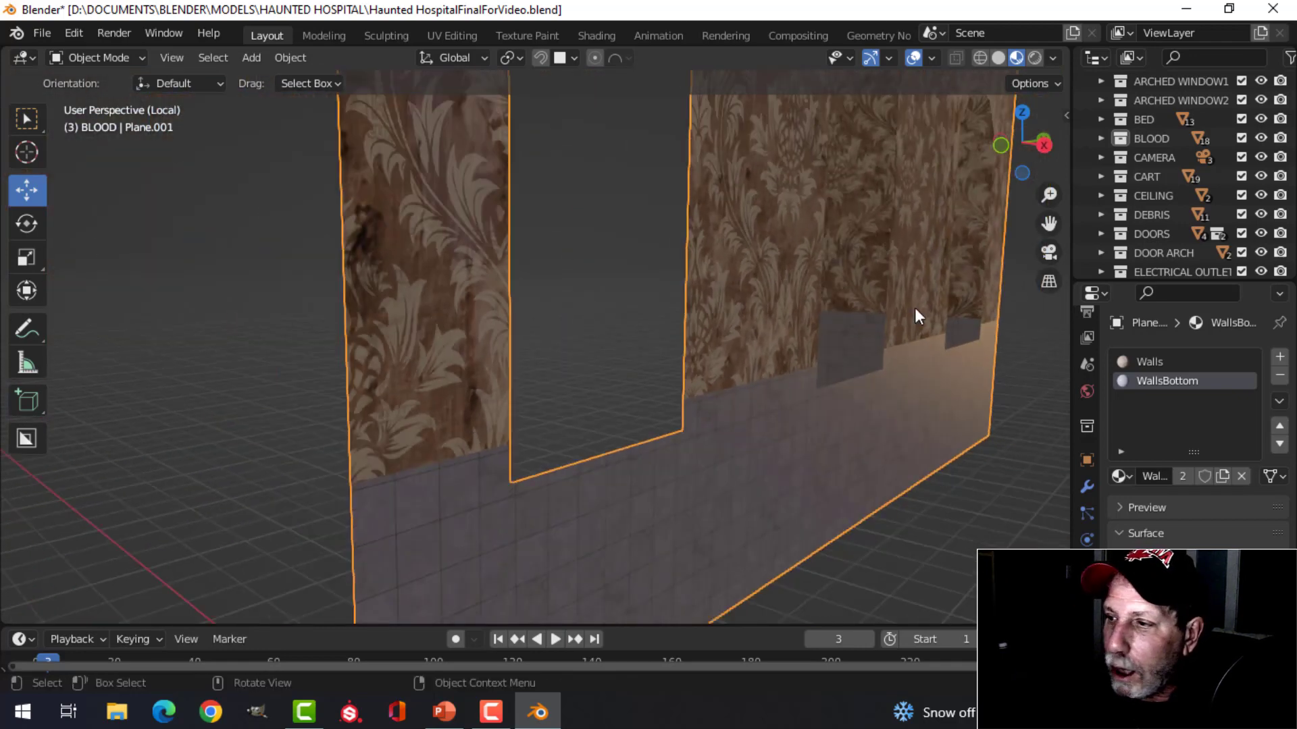
# Select the WallsBottom material slot and inspect its marble tile image, Mapping and ColorRamp nodes in a maximized shader editor.
pyautogui.click(1164, 362)
pyautogui.click(1178, 376)
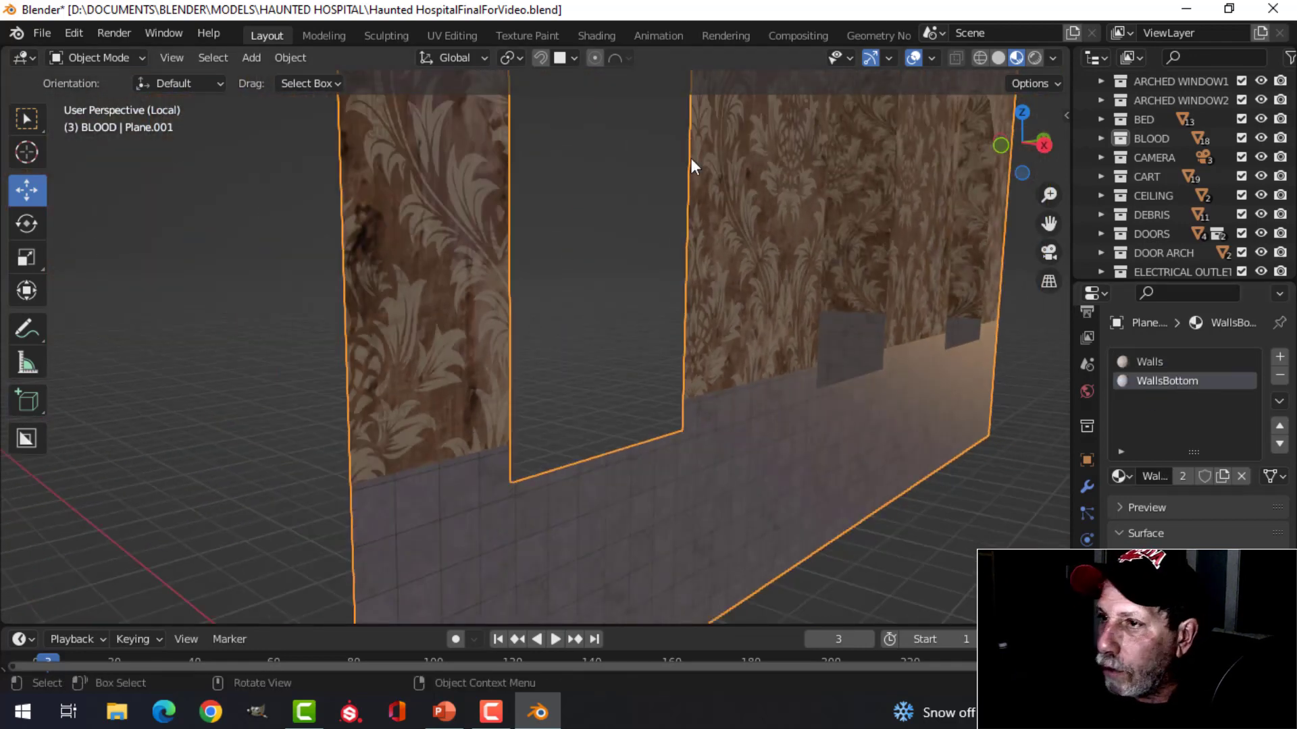
pyautogui.click(597, 35)
pyautogui.scroll(3, 658, 476)
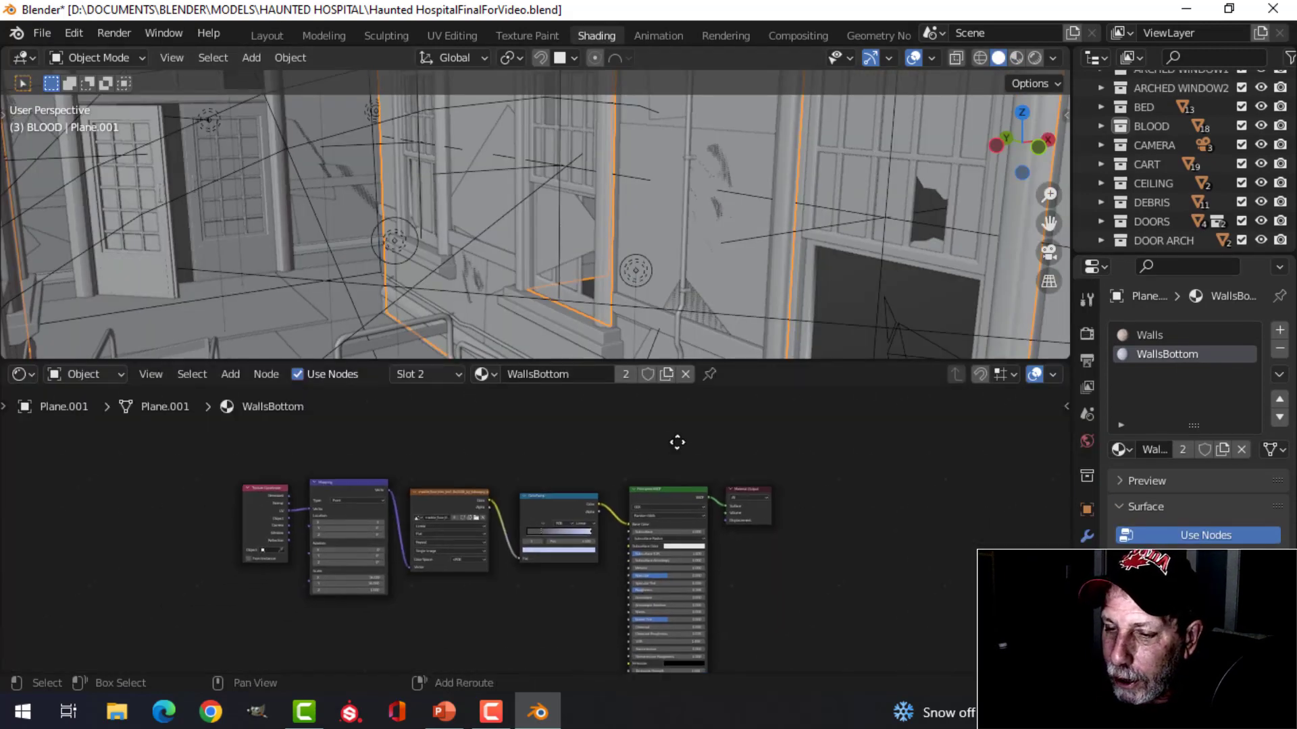
pyautogui.scroll(2, 432, 532)
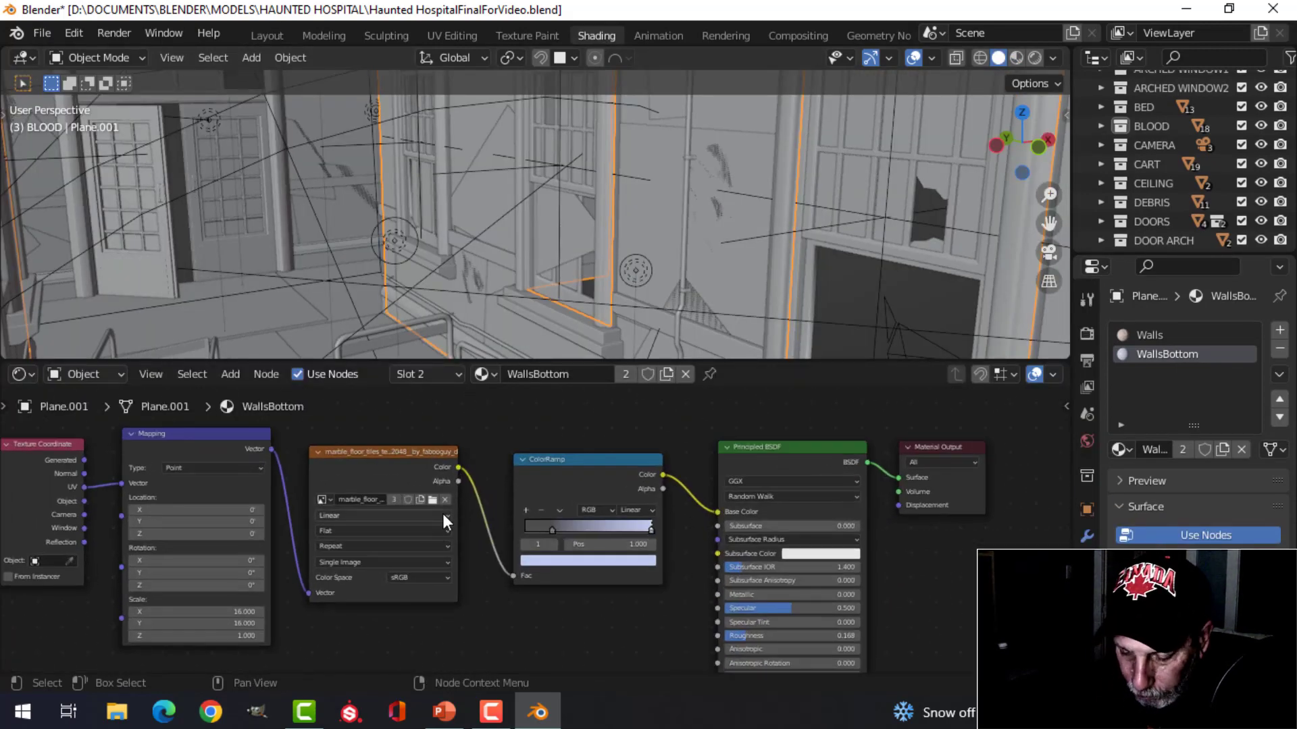
pyautogui.hotkey('ctrl', 'space')
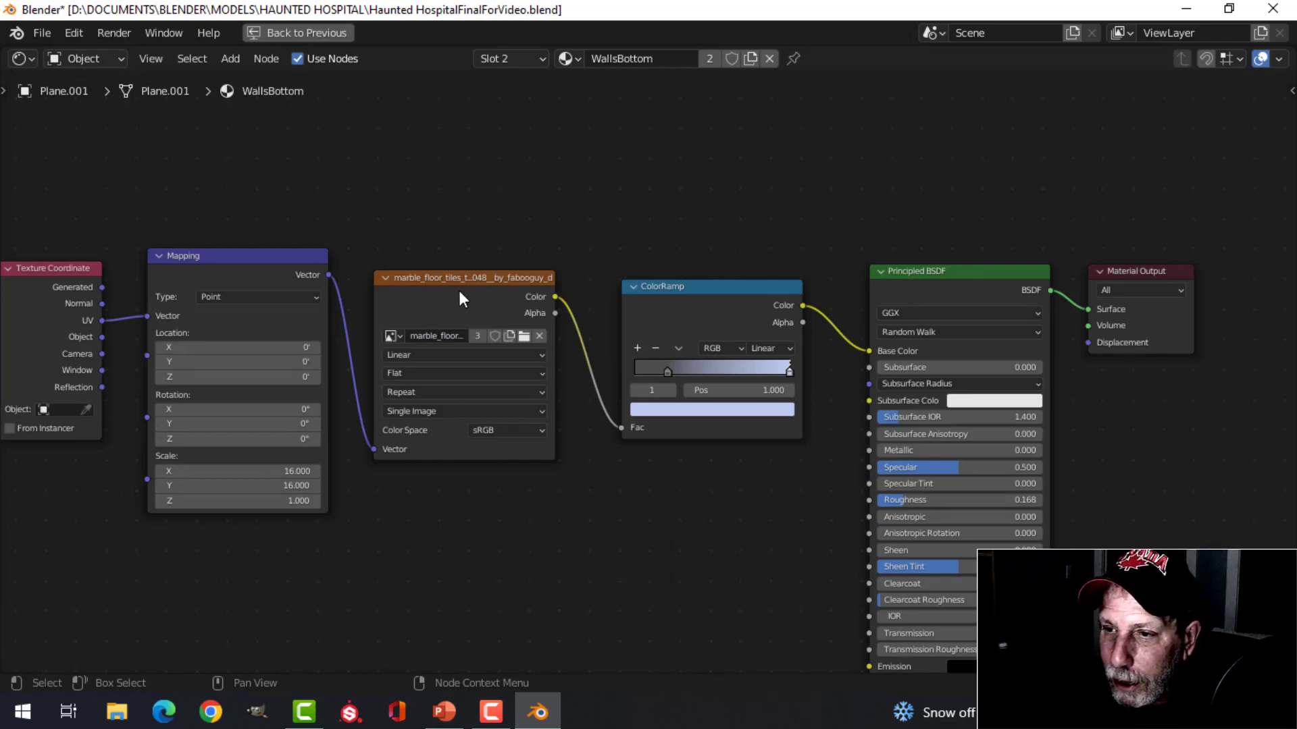
pyautogui.scroll(3, 453, 295)
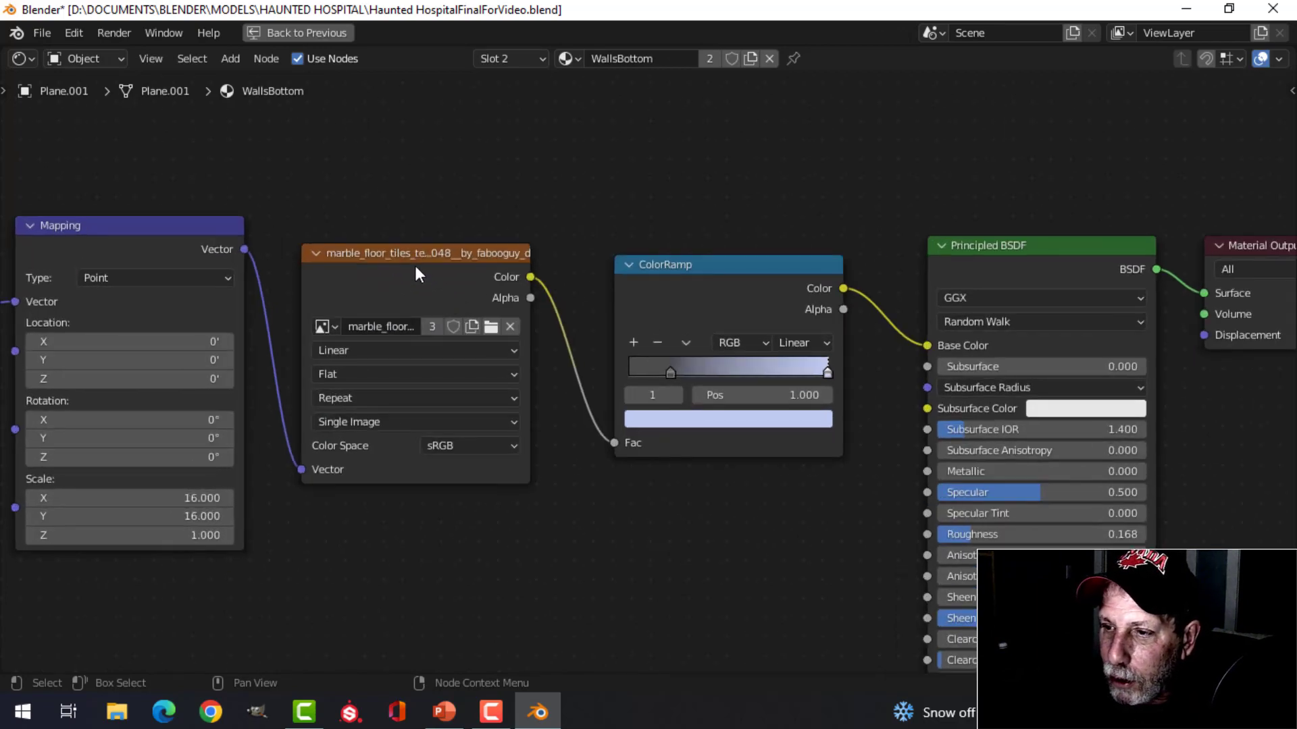
pyautogui.scroll(-1, 415, 266)
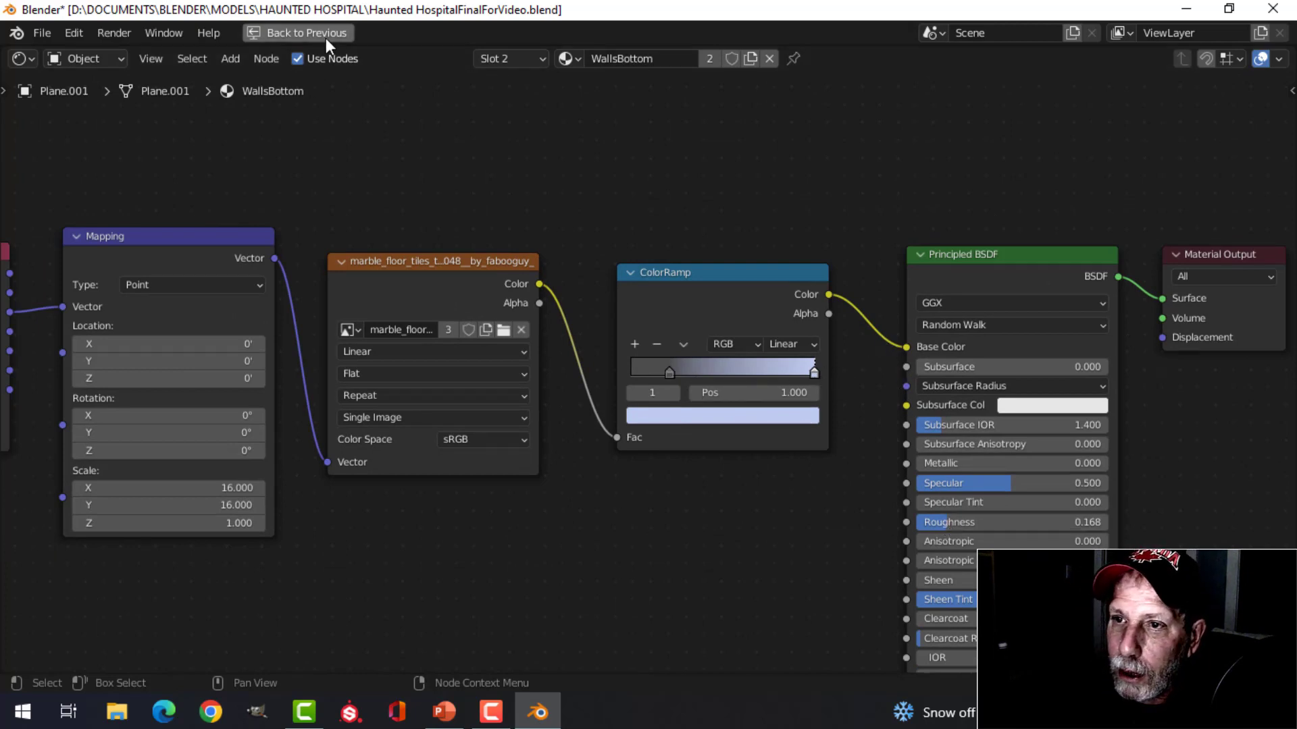
# Switch to the Walls material slot and bring its node network into view in a maximized shader editor.
pyautogui.click(302, 32)
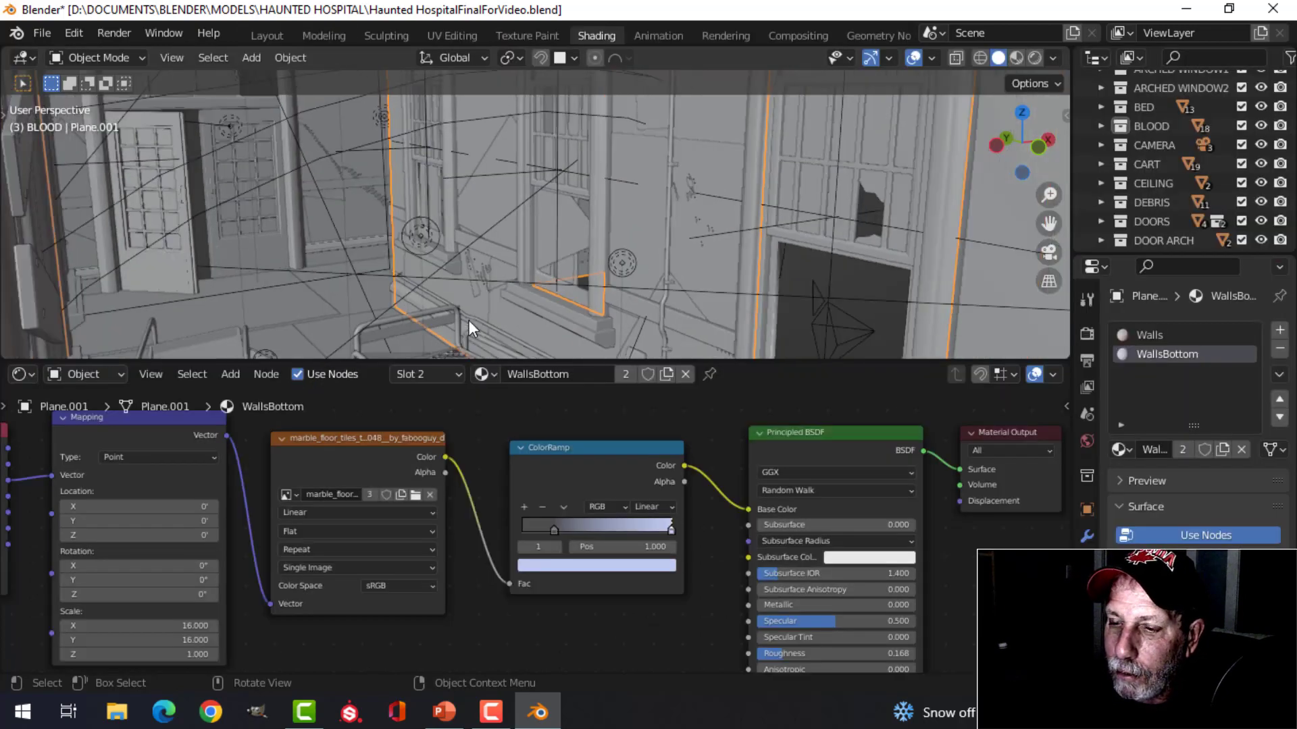
pyautogui.click(1157, 334)
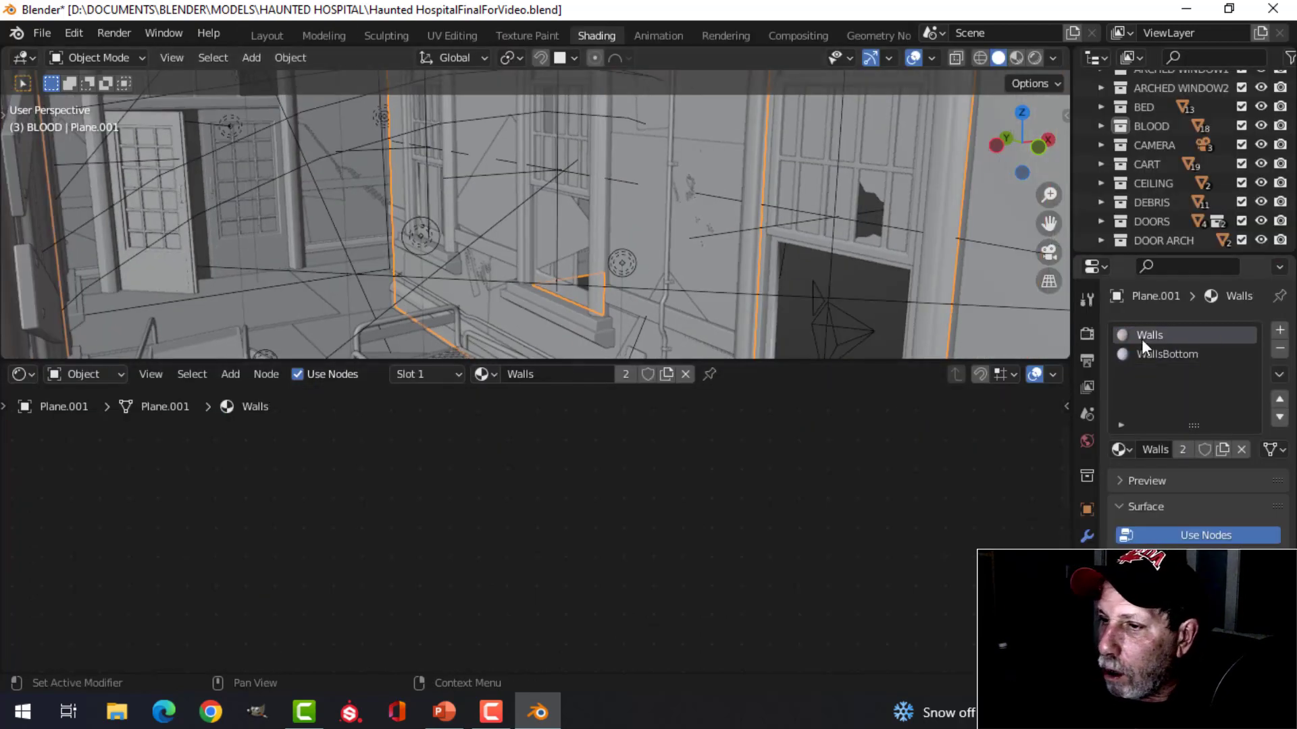
pyautogui.scroll(-2, 567, 466)
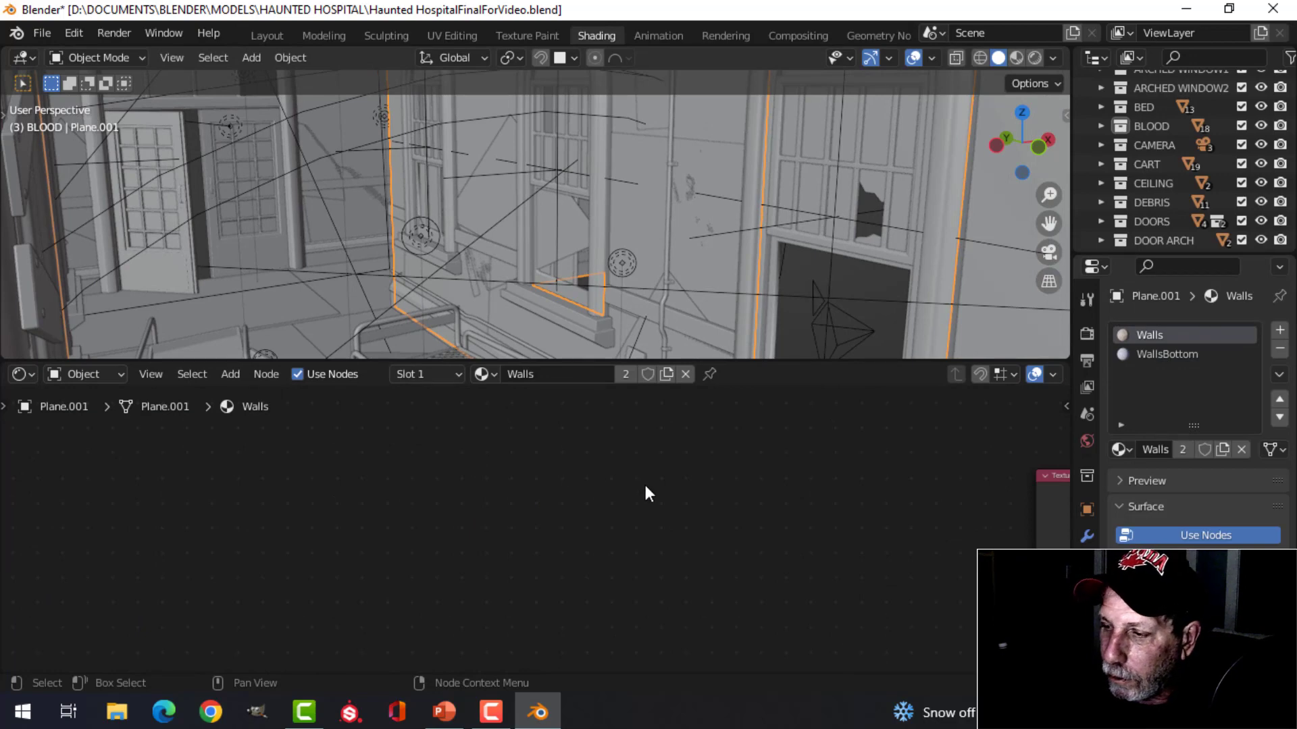
pyautogui.moveTo(726, 505); pyautogui.dragTo(334, 512, button='middle')
pyautogui.hotkey('ctrl', 'space')
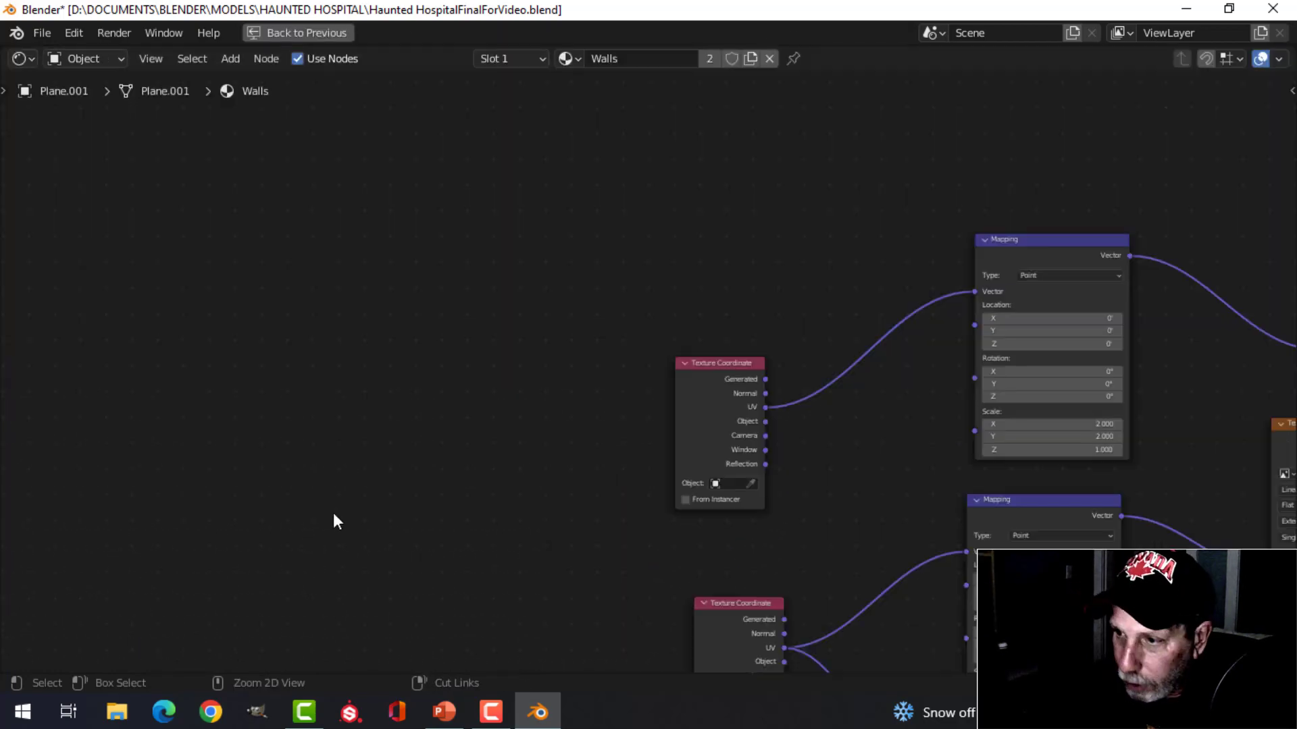
pyautogui.scroll(-3, 961, 379)
pyautogui.moveTo(961, 378); pyautogui.dragTo(412, 293, button='middle')
# Move the upper Texture Coordinate node closer to its Mapping node, and shift both closer to the Paint.jpg image node.
pyautogui.moveTo(81, 254); pyautogui.dragTo(180, 318)
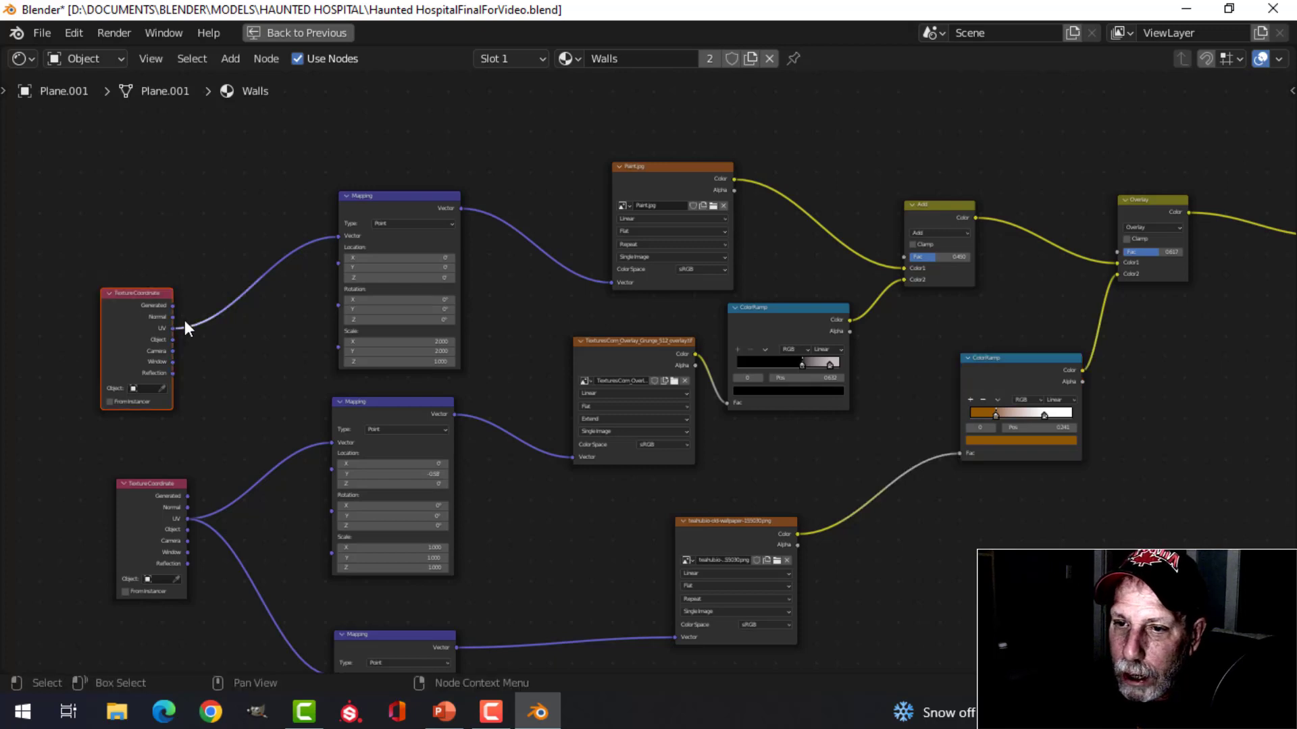
pyautogui.press('g')
pyautogui.click(307, 259)
pyautogui.moveTo(206, 179)
pyautogui.mouseDown()
pyautogui.moveTo(293, 221)
pyautogui.moveTo(491, 274)
pyautogui.mouseUp()
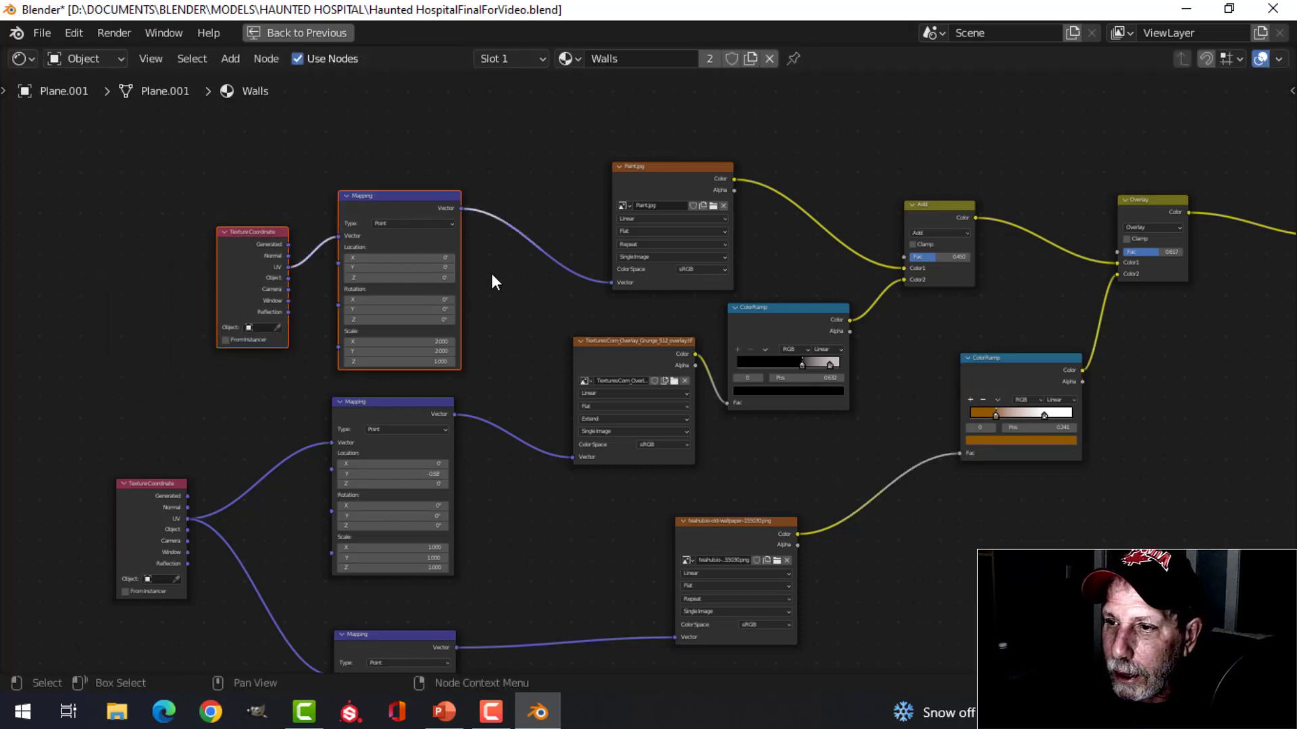
pyautogui.press('g')
pyautogui.click(582, 237)
pyautogui.scroll(2, 652, 293)
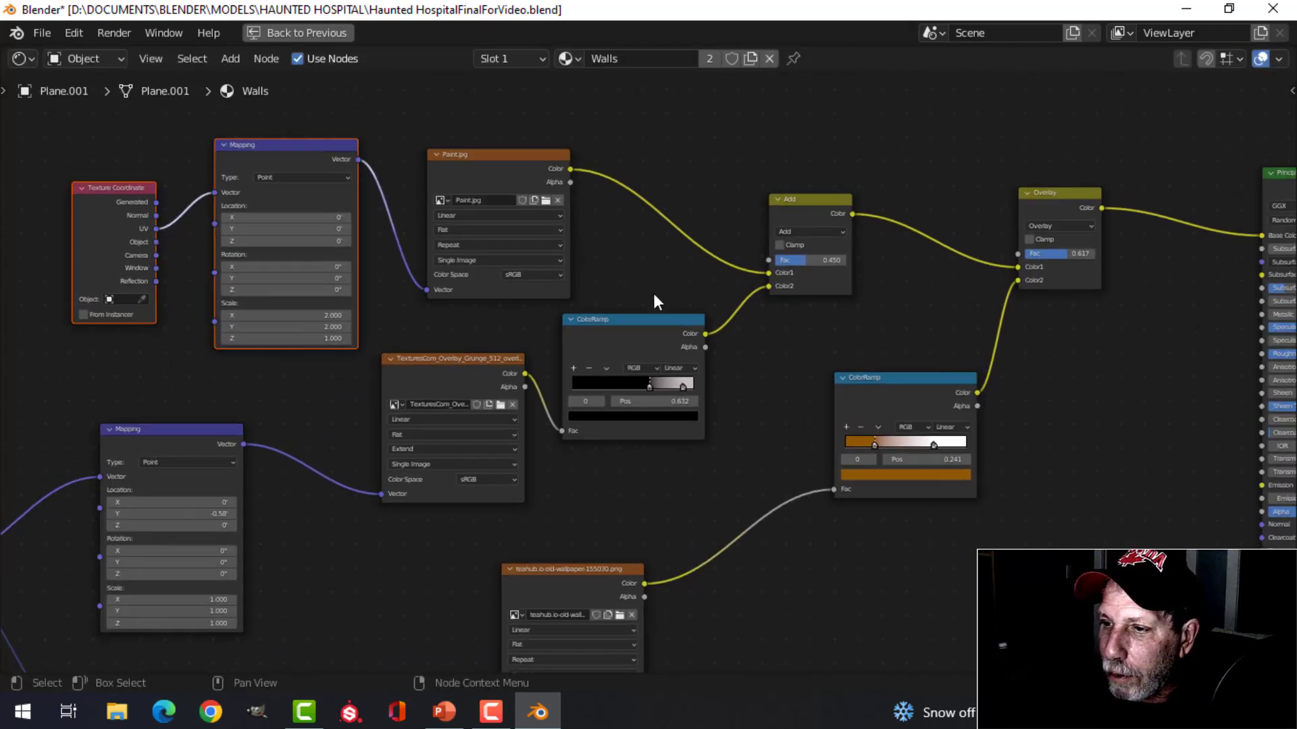
# Examine the Paint.jpg image node and how its colour feeds the Add mix node in the Walls material.
pyautogui.moveTo(555, 338); pyautogui.dragTo(683, 290, button='middle')
pyautogui.scroll(-2, 499, 390)
pyautogui.moveTo(836, 376); pyautogui.dragTo(718, 408, button='middle')
pyautogui.scroll(2, 639, 337)
pyautogui.scroll(4, 480, 225)
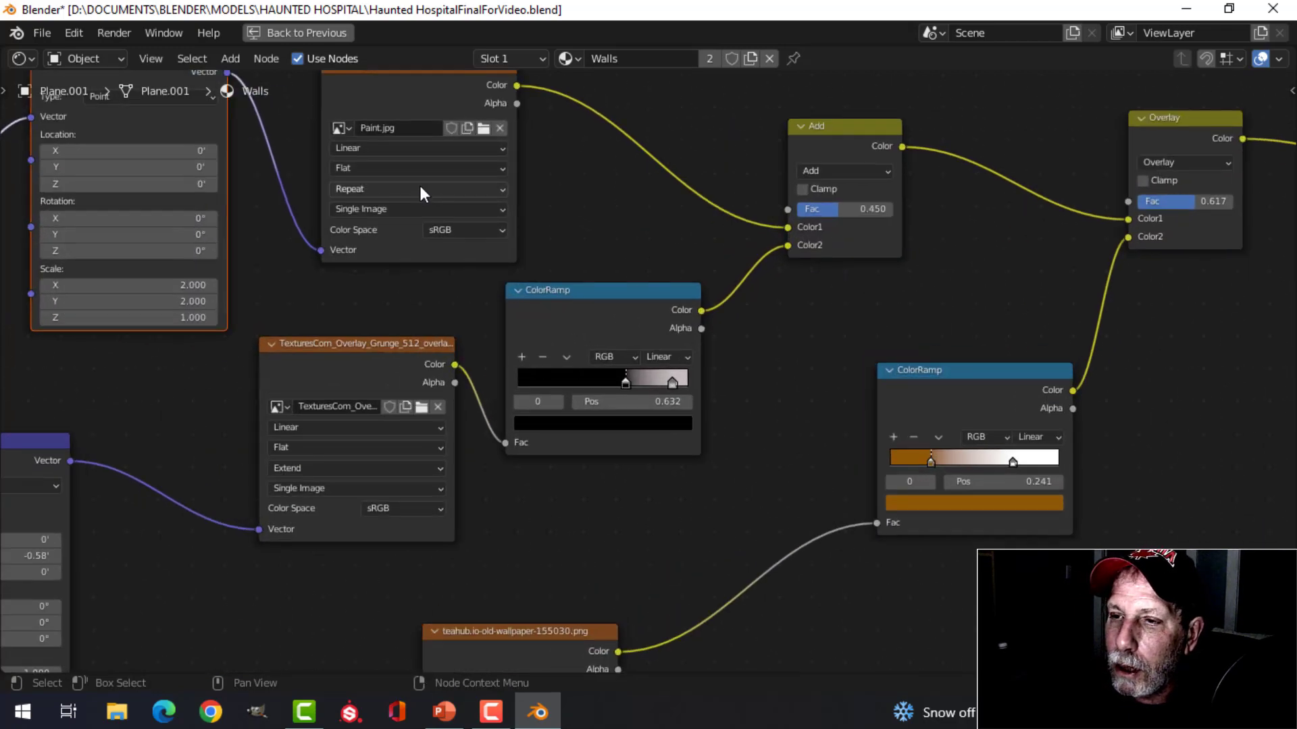
pyautogui.moveTo(422, 188); pyautogui.dragTo(546, 290, button='middle')
pyautogui.scroll(4, 546, 290)
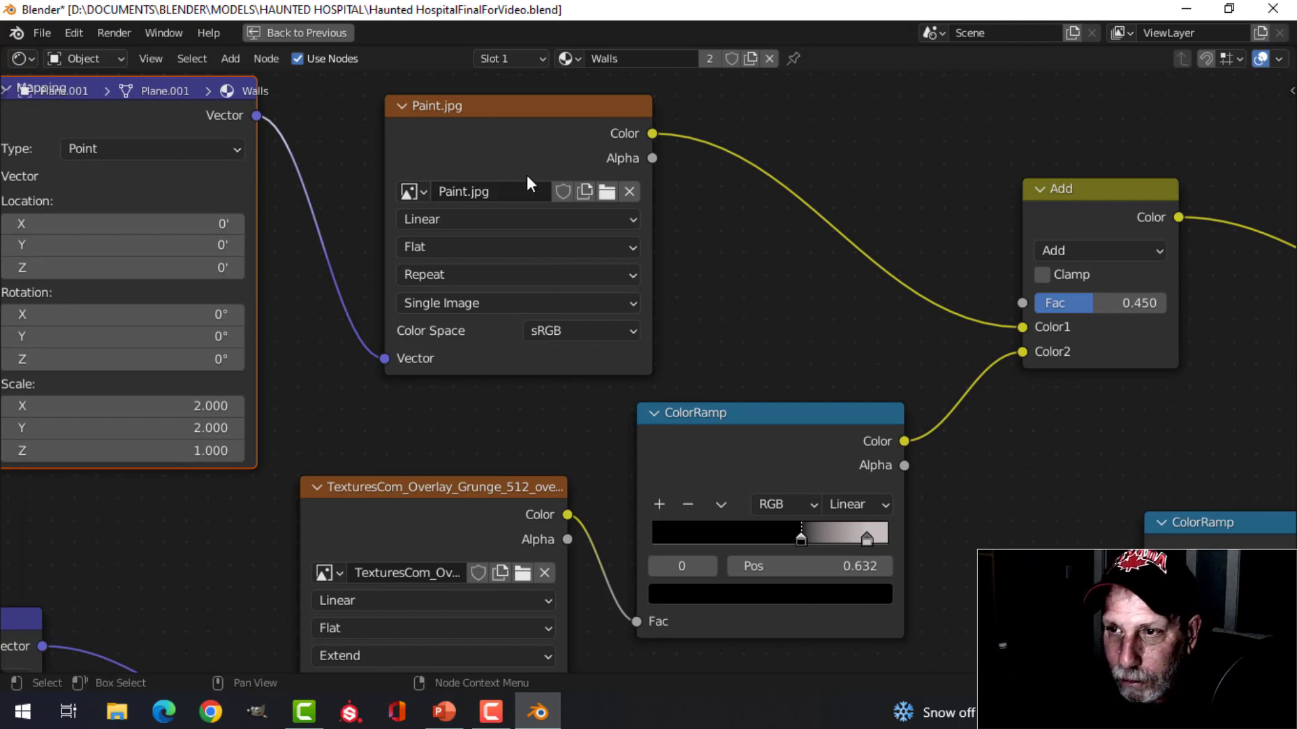
pyautogui.scroll(1, 509, 233)
pyautogui.scroll(-1, 748, 262)
# Examine the grunge overlay image node and its ColorRamp feeding the second colour of the Add node.
pyautogui.moveTo(837, 272); pyautogui.dragTo(823, 183, button='middle')
pyautogui.scroll(-1, 574, 338)
pyautogui.moveTo(520, 344); pyautogui.dragTo(540, 288, button='middle')
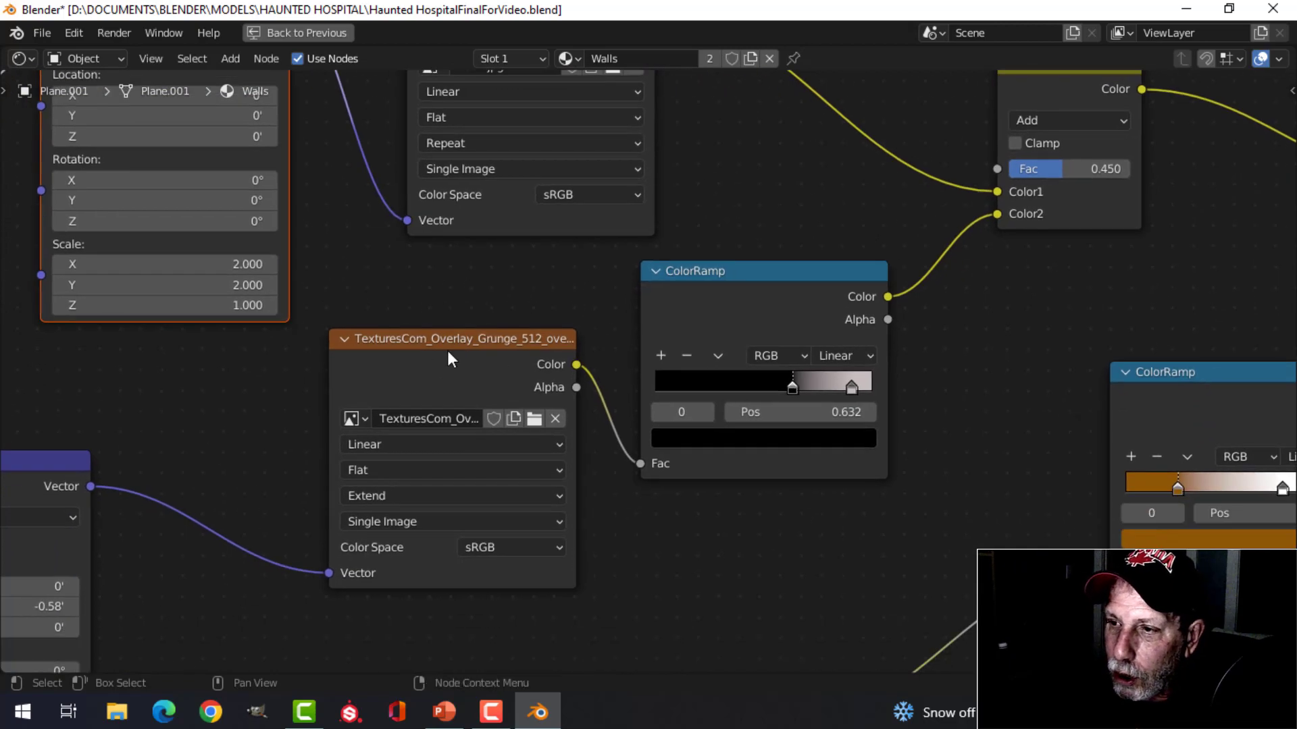
pyautogui.scroll(-1, 568, 271)
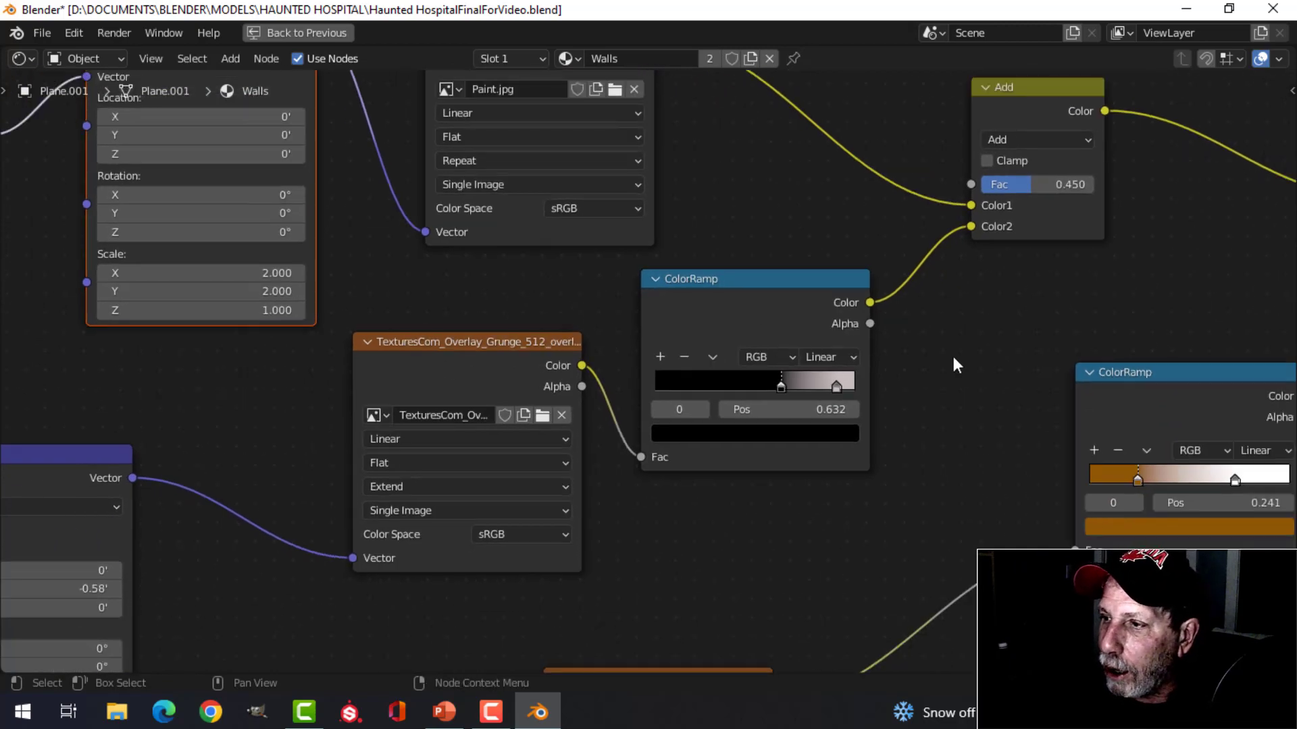
pyautogui.scroll(-3, 953, 354)
pyautogui.moveTo(769, 235); pyautogui.dragTo(757, 235, button='middle')
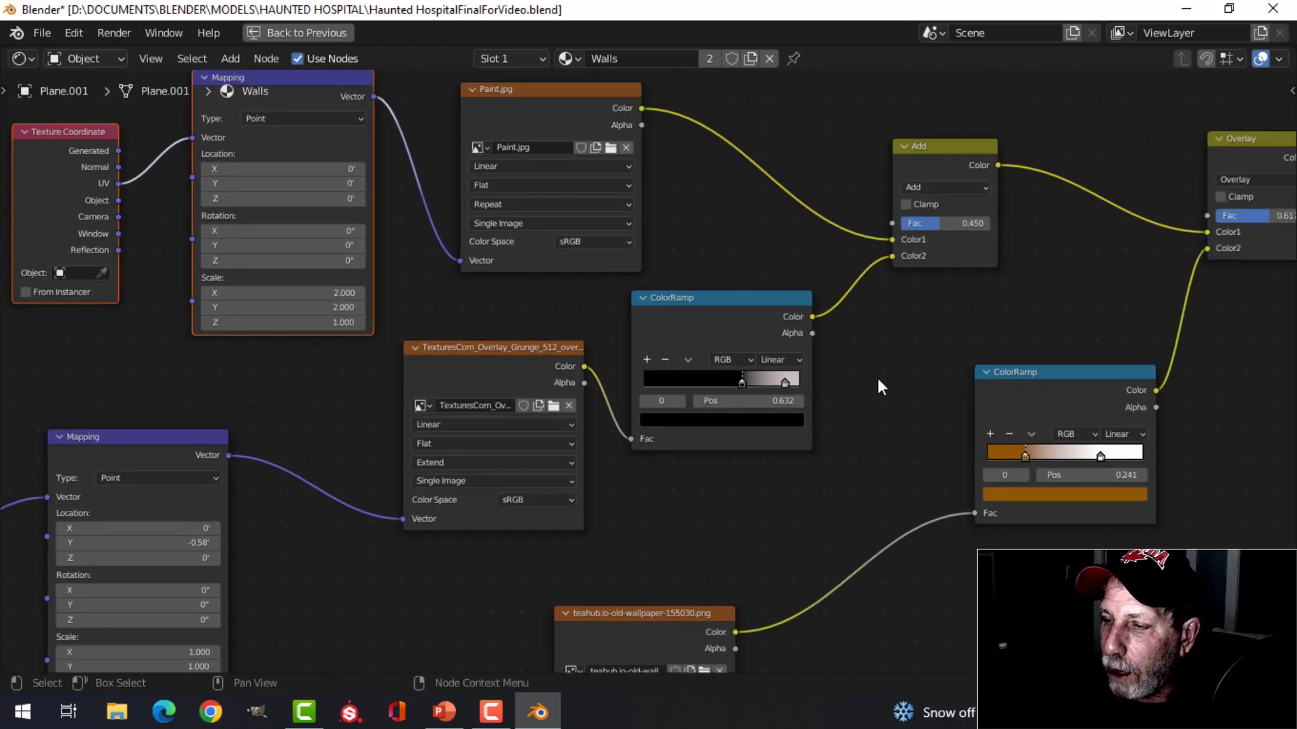
pyautogui.scroll(1, 869, 365)
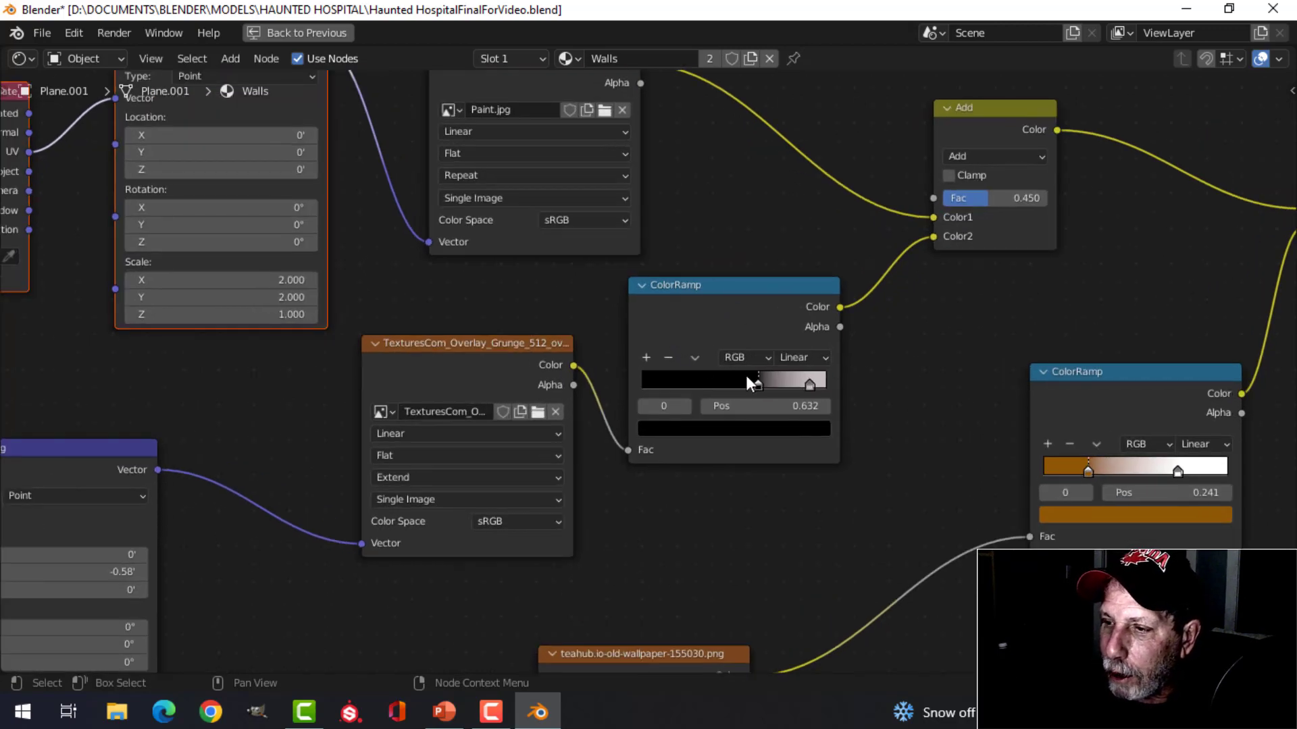
pyautogui.scroll(-1, 944, 373)
pyautogui.moveTo(957, 342); pyautogui.dragTo(833, 390, button='middle')
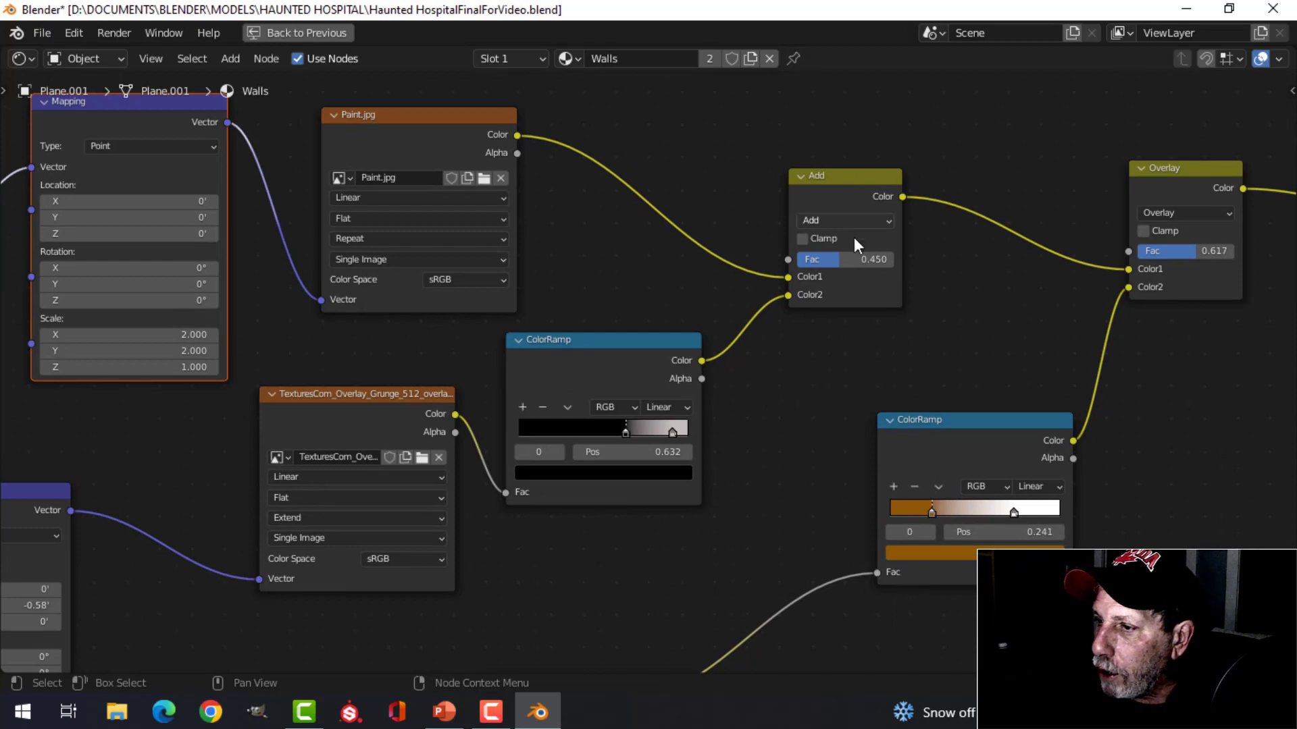
# Trace the old-wallpaper image through its brown-to-white ColorRamp into the Overlay node and on to the Principled BSDF.
pyautogui.scroll(-2, 837, 384)
pyautogui.moveTo(733, 518); pyautogui.dragTo(785, 379, button='middle')
pyautogui.scroll(2, 750, 403)
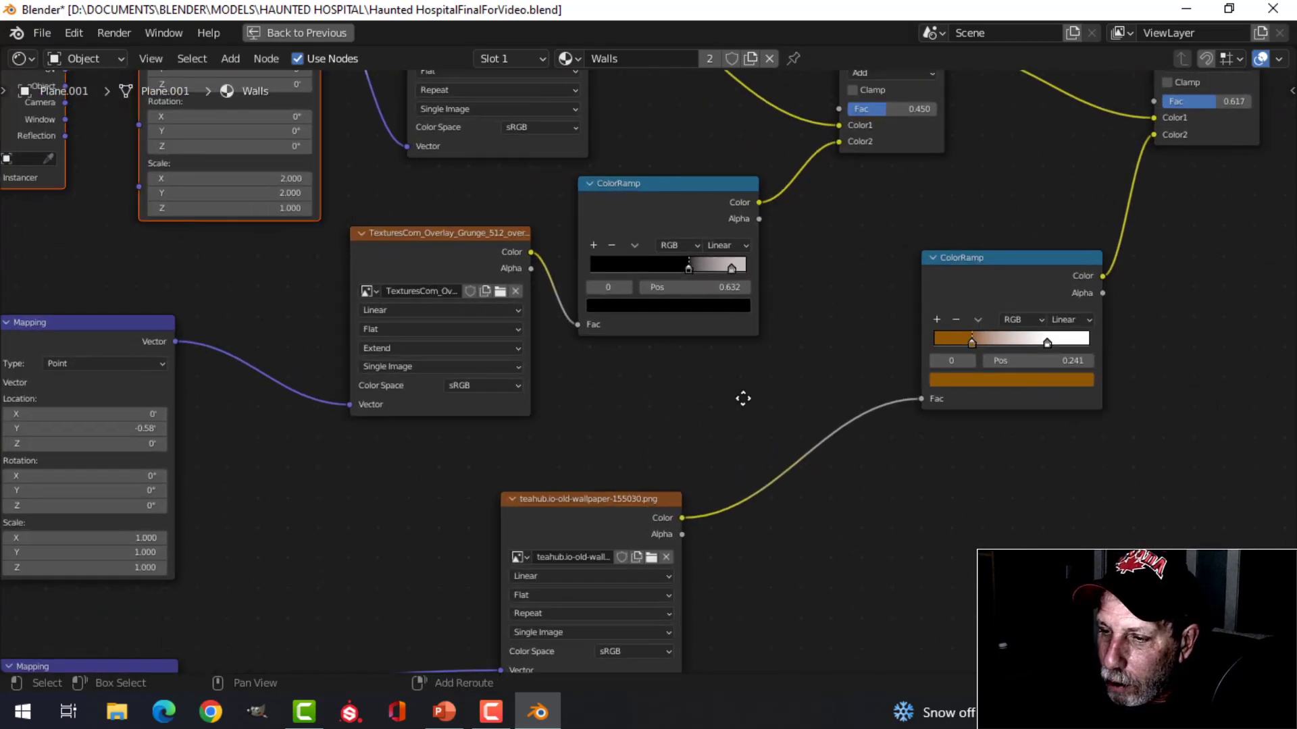
pyautogui.moveTo(729, 421); pyautogui.dragTo(801, 307, button='middle')
pyautogui.scroll(3, 783, 328)
pyautogui.scroll(-3, 683, 381)
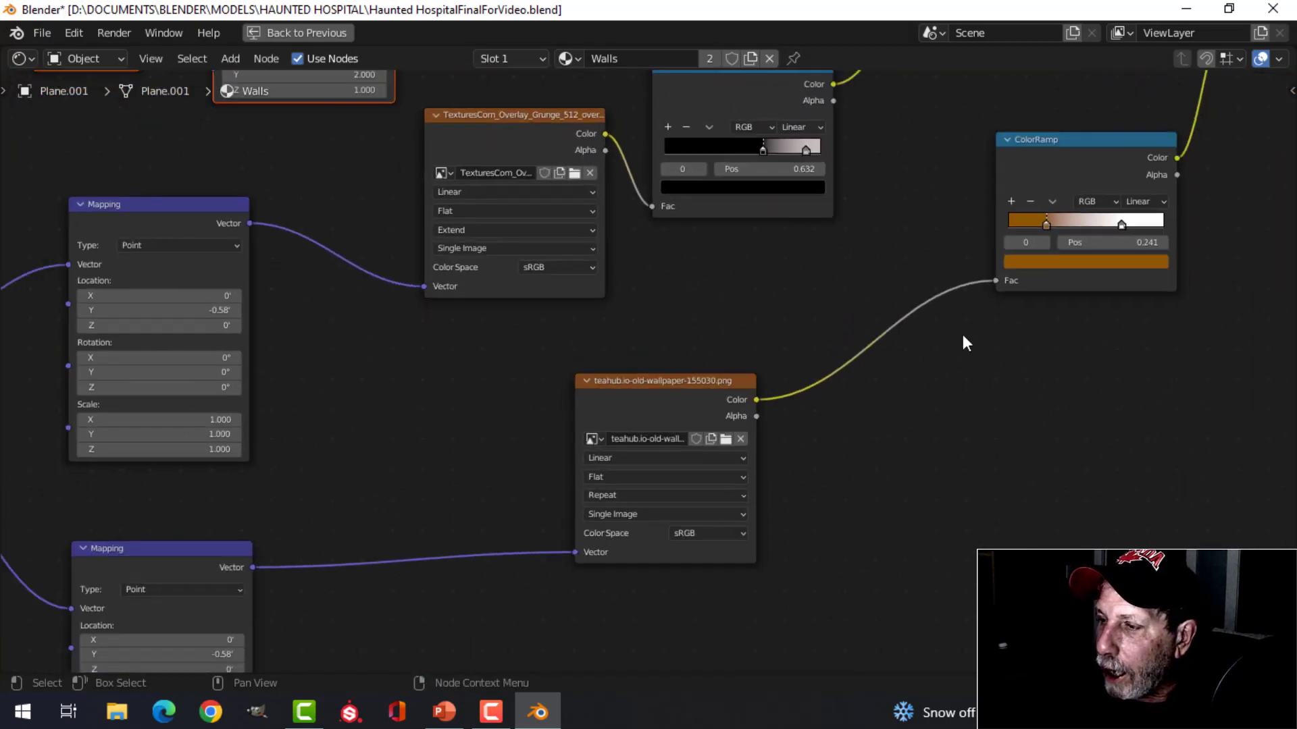
pyautogui.moveTo(997, 327); pyautogui.dragTo(882, 367, button='middle')
pyautogui.scroll(-2, 1124, 317)
pyautogui.moveTo(1132, 302); pyautogui.dragTo(987, 403, button='middle')
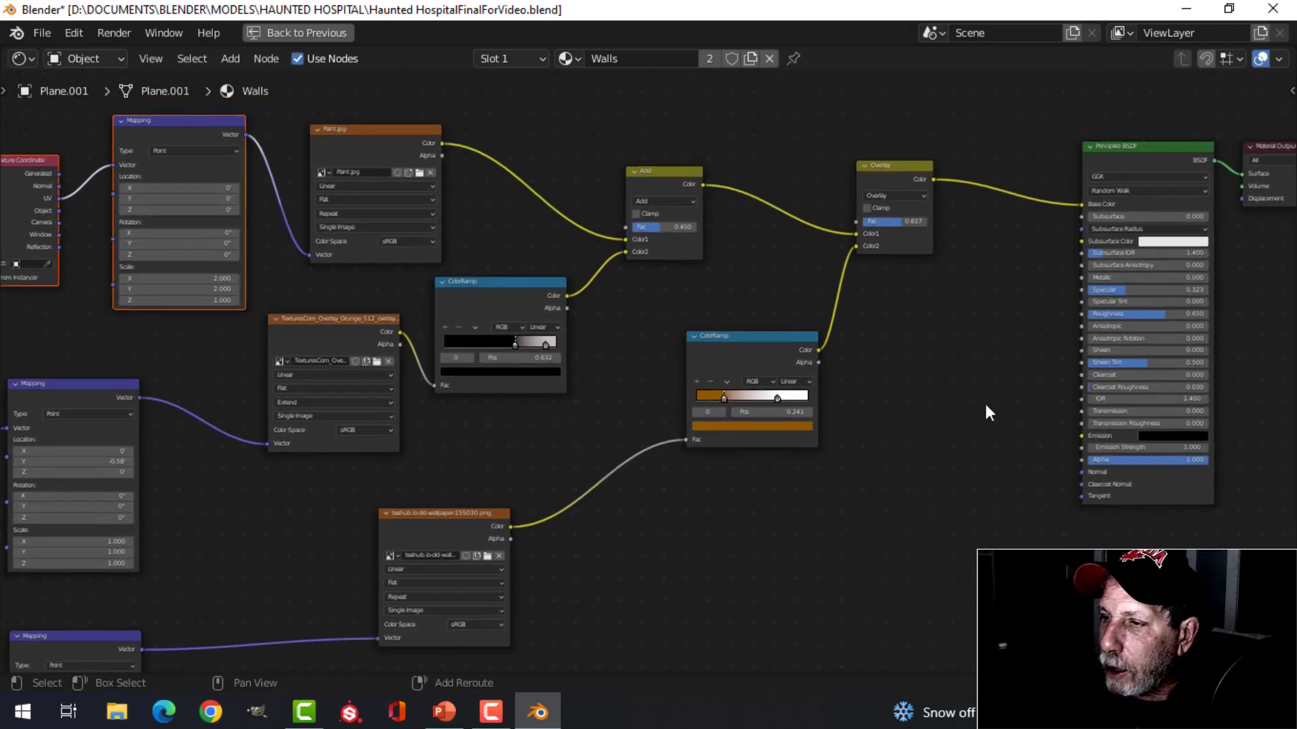
pyautogui.scroll(1, 999, 338)
pyautogui.moveTo(1004, 330); pyautogui.dragTo(1021, 447, button='middle')
pyautogui.scroll(1, 974, 412)
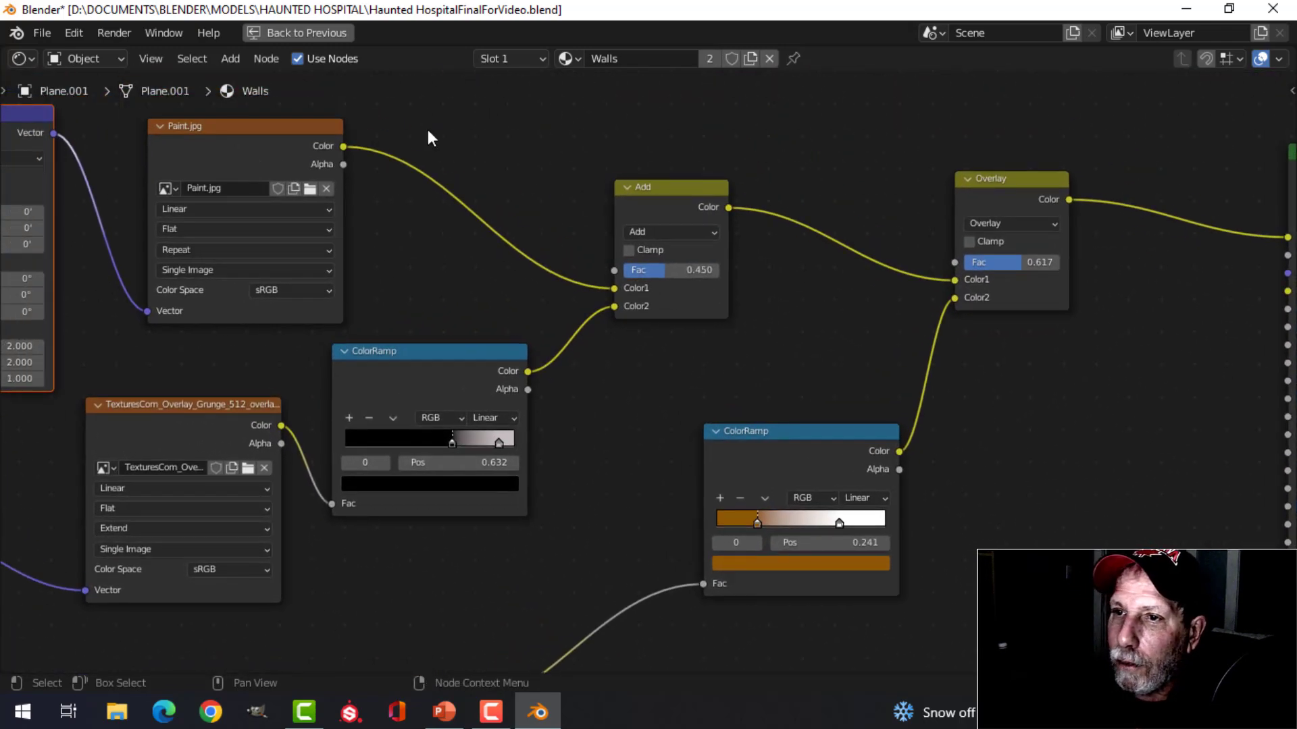
# Restore the split Shading layout, isolate the walls in Local View, and inspect their wallpaper up close in Material Preview shading.
pyautogui.click(323, 33)
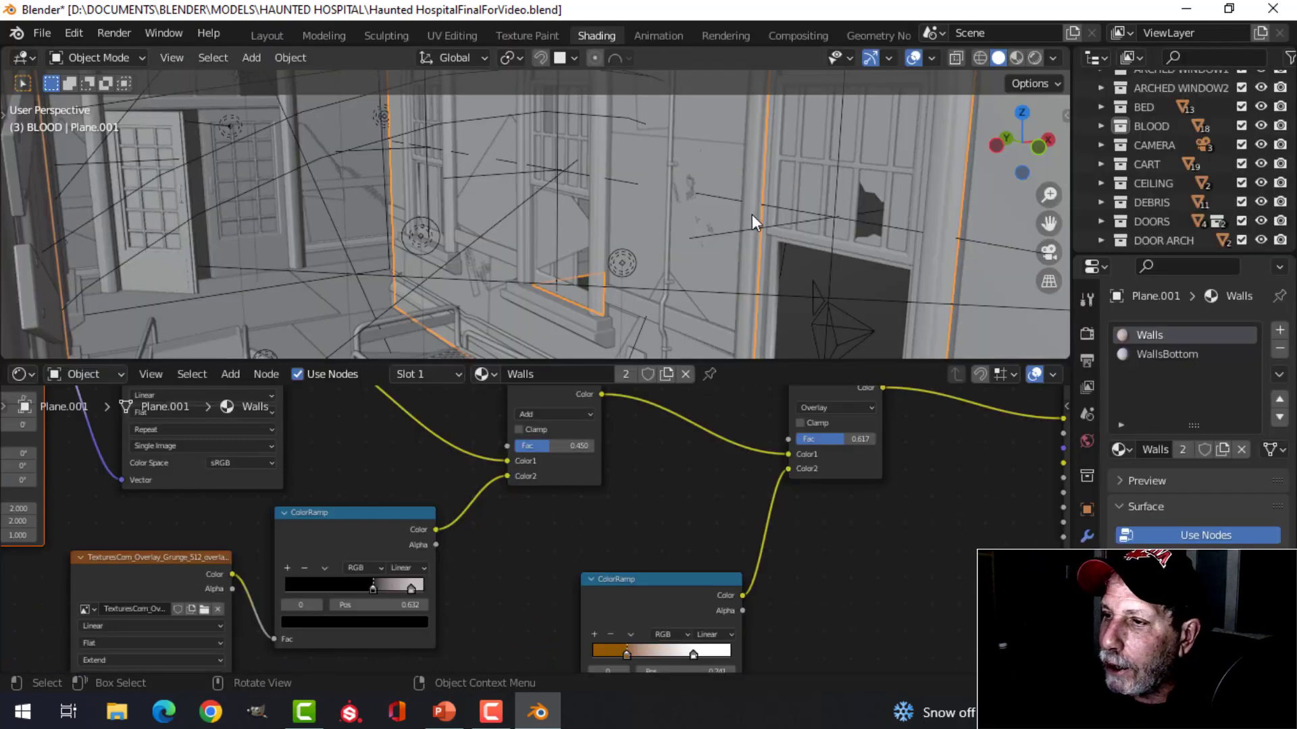
pyautogui.press('KP_Divide')
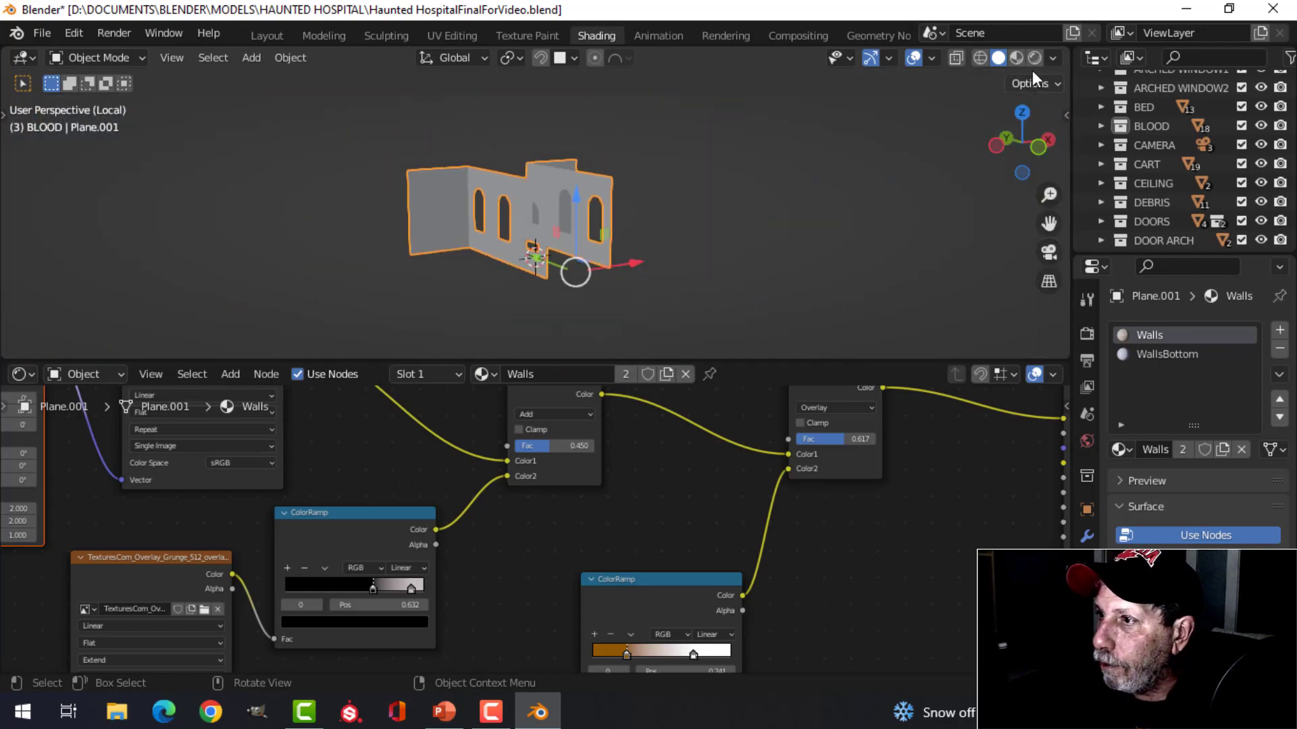
pyautogui.click(1016, 57)
pyautogui.scroll(6, 729, 208)
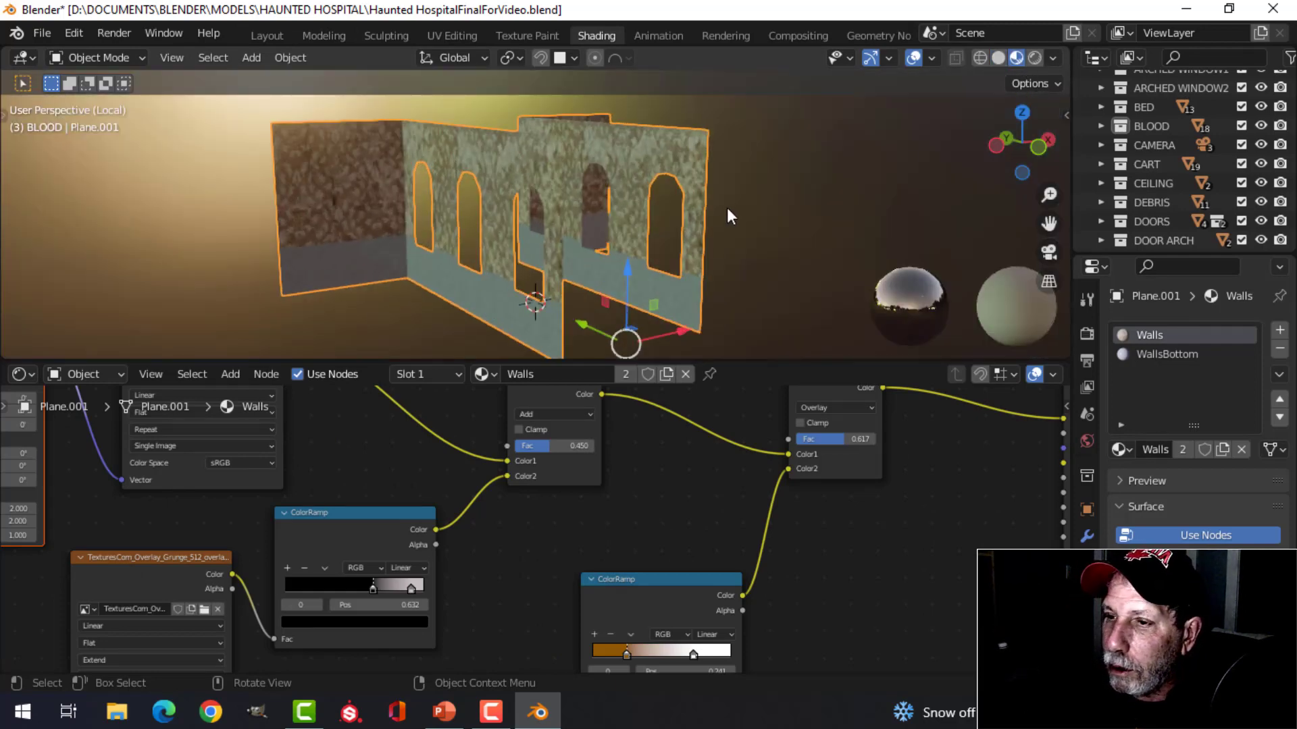
pyautogui.moveTo(645, 221)
pyautogui.mouseDown(button='middle')
pyautogui.moveTo(411, 213)
pyautogui.moveTo(532, 235)
pyautogui.moveTo(540, 222)
pyautogui.moveTo(641, 258)
pyautogui.moveTo(569, 240)
pyautogui.moveTo(656, 241)
pyautogui.mouseUp(button='middle')
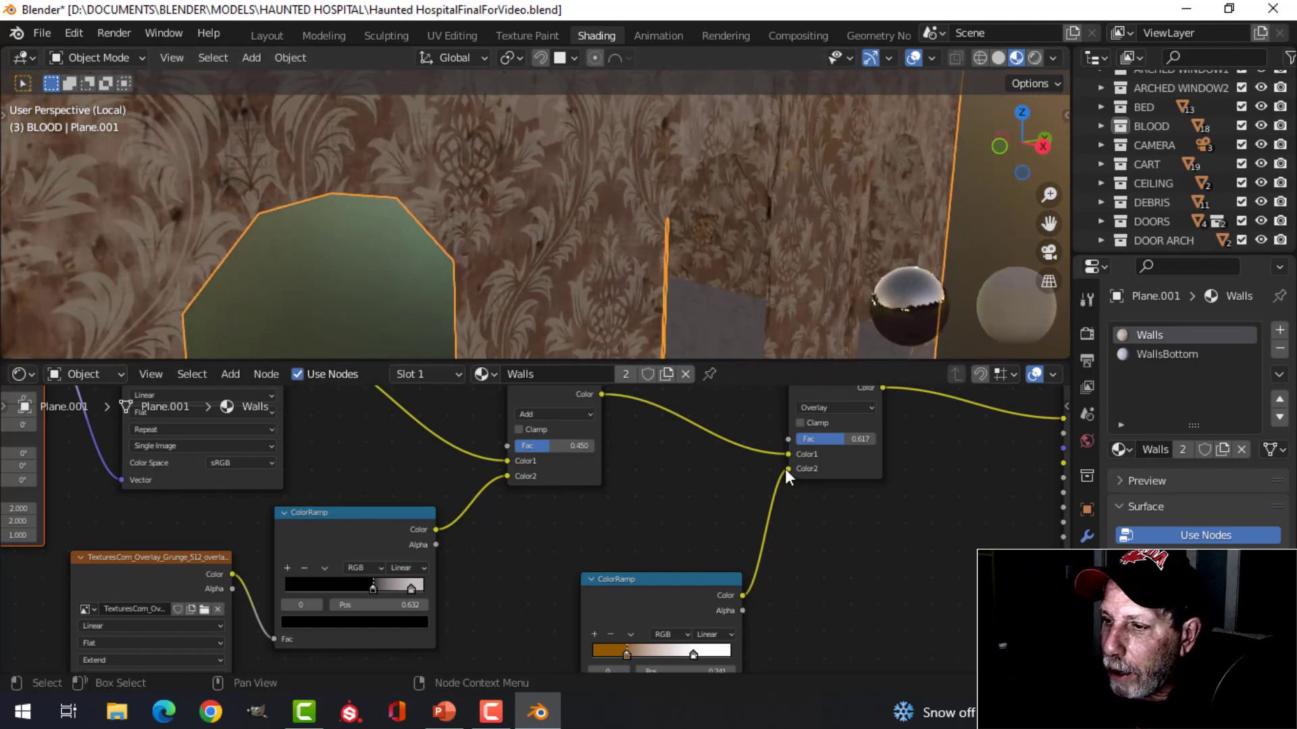
# Disconnect the wallpaper ColorRamp from the Overlay node's Color2 input to compare the wall surface, and reconnect it.
pyautogui.moveTo(789, 468); pyautogui.dragTo(755, 500)
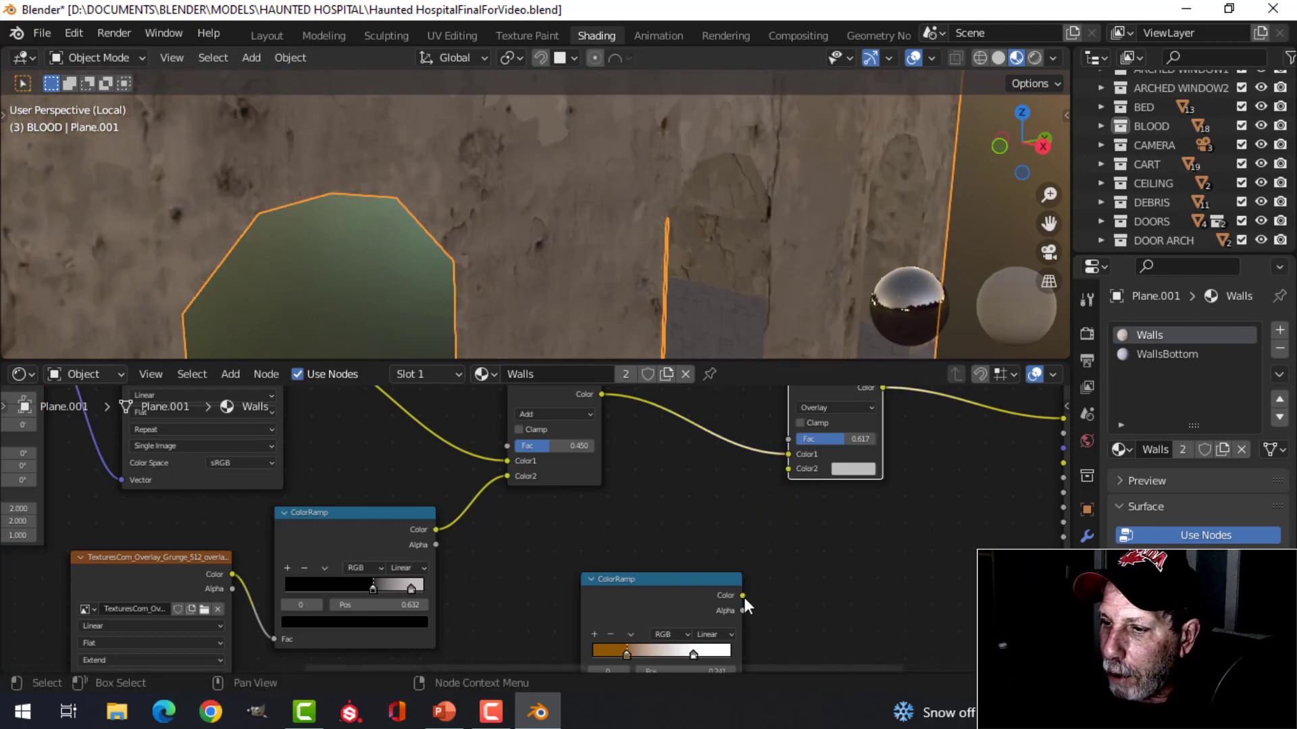
pyautogui.moveTo(742, 596); pyautogui.dragTo(788, 469)
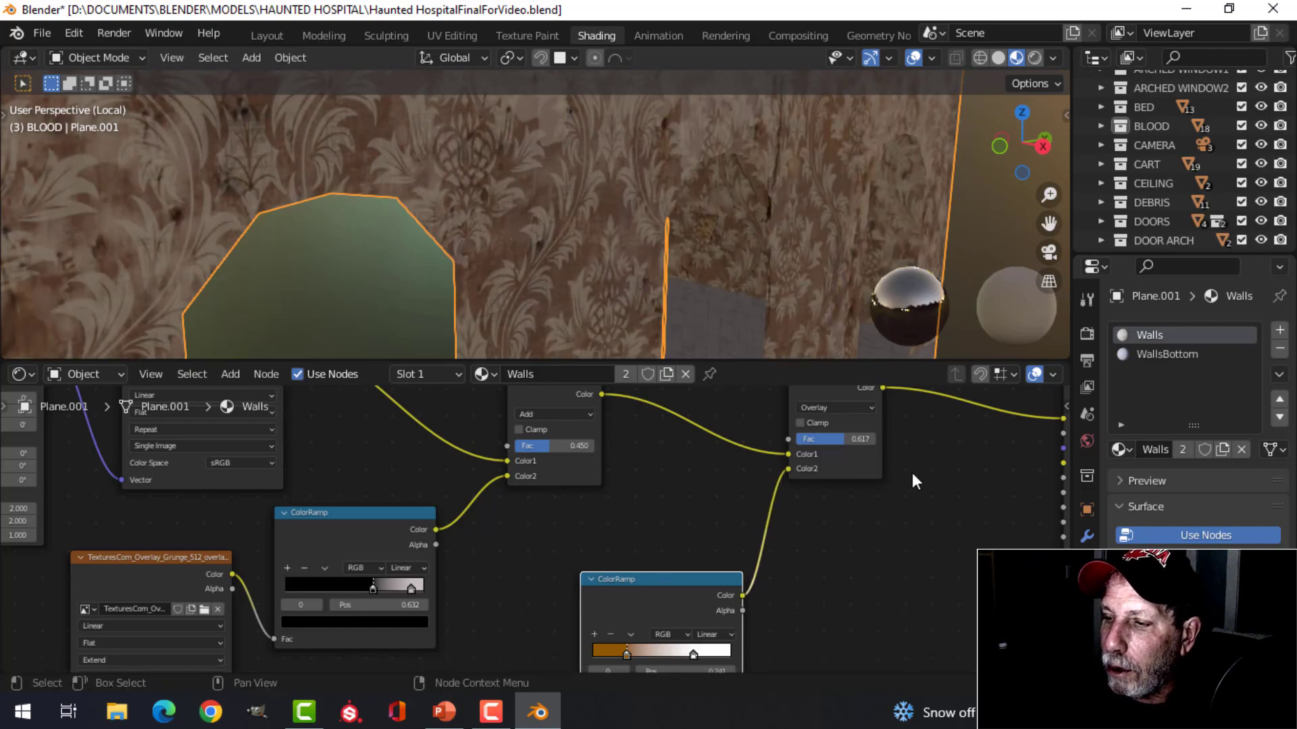
pyautogui.scroll(-1, 877, 487)
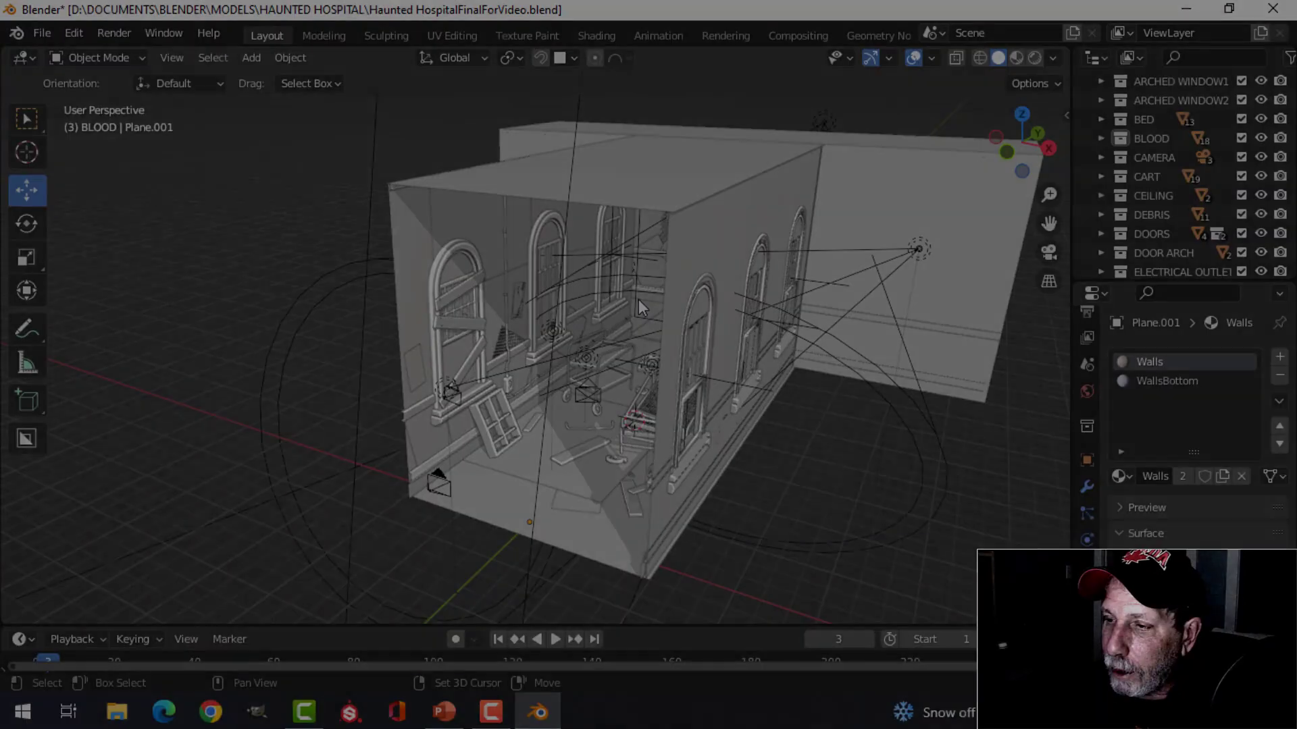
# Look inside the corridor in the Layout workspace and examine the bed, cart and floor debris.
pyautogui.scroll(4, 703, 273)
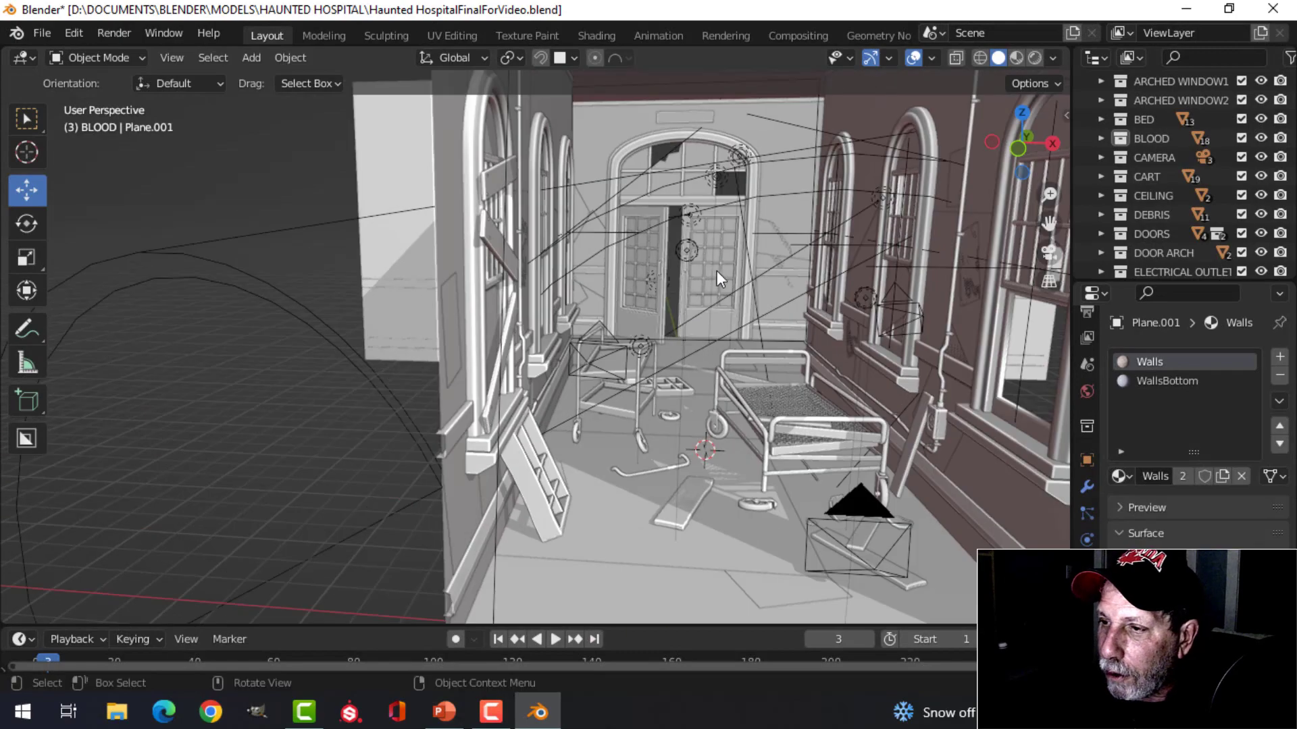
pyautogui.moveTo(713, 271); pyautogui.dragTo(613, 315, button='middle')
pyautogui.scroll(3, 658, 375)
pyautogui.keyDown('shift'); pyautogui.moveTo(657, 377); pyautogui.dragTo(599, 192, button='middle'); pyautogui.keyUp('shift')
pyautogui.moveTo(627, 262); pyautogui.dragTo(639, 280, button='middle')
pyautogui.scroll(3, 726, 481)
pyautogui.keyDown('shift'); pyautogui.moveTo(728, 482); pyautogui.dragTo(650, 378, button='middle'); pyautogui.keyUp('shift')
pyautogui.moveTo(650, 378)
pyautogui.mouseDown(button='middle')
pyautogui.moveTo(642, 352)
pyautogui.moveTo(738, 374)
pyautogui.moveTo(723, 366)
pyautogui.moveTo(718, 322)
pyautogui.moveTo(782, 393)
pyautogui.moveTo(662, 399)
pyautogui.mouseUp(button='middle')
pyautogui.scroll(-2, 719, 323)
pyautogui.moveTo(568, 331); pyautogui.dragTo(513, 332, button='middle')
pyautogui.scroll(-2, 555, 258)
pyautogui.moveTo(555, 258); pyautogui.dragTo(486, 308, button='middle')
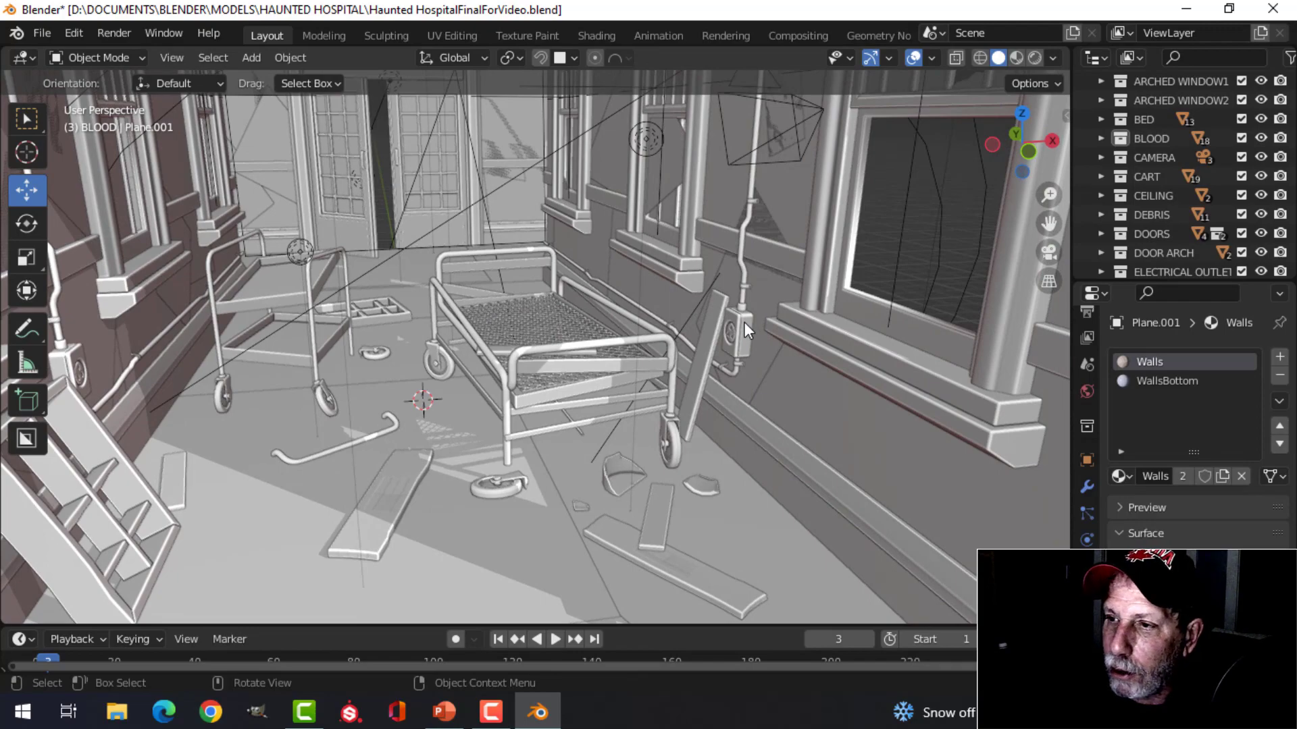
# Examine the electrical box and conduit beside the bed, and the arched double doors at the corridor's far end.
pyautogui.scroll(-1, 744, 323)
pyautogui.keyDown('shift'); pyautogui.moveTo(731, 316); pyautogui.dragTo(691, 372, button='middle'); pyautogui.keyUp('shift')
pyautogui.scroll(3, 629, 253)
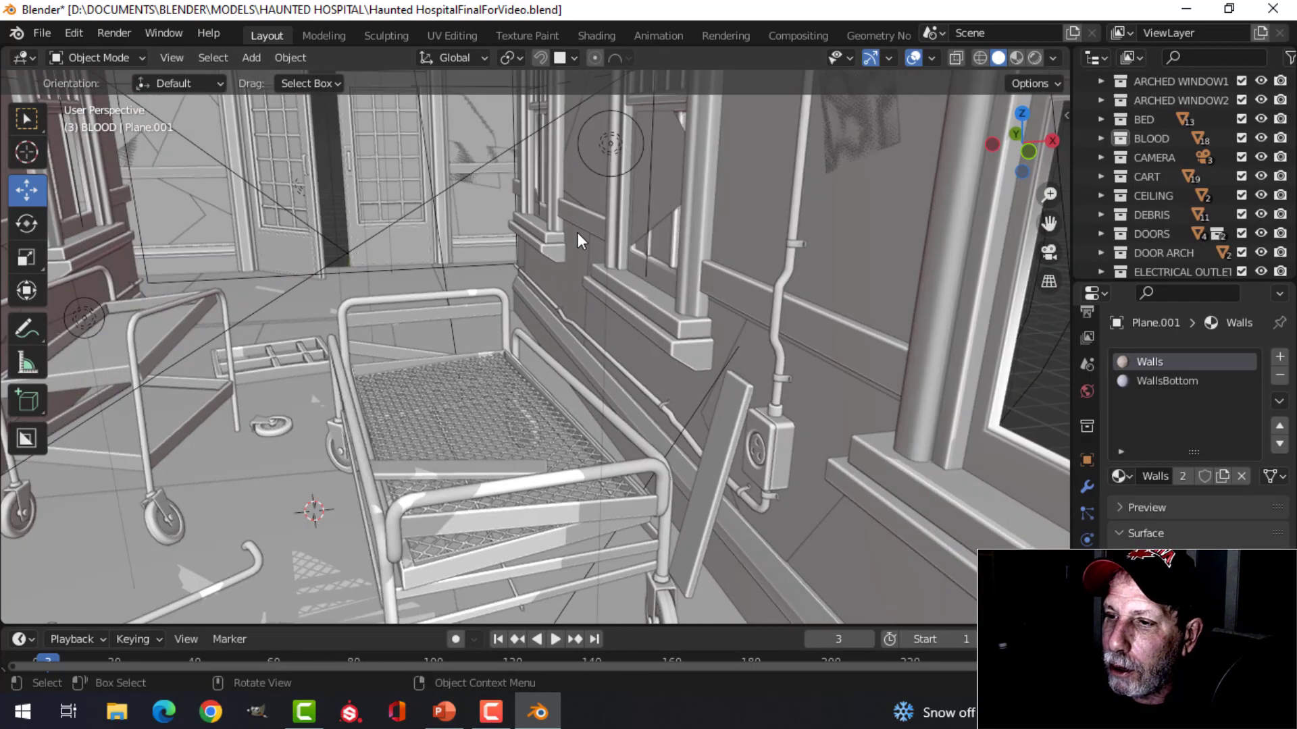
pyautogui.keyDown('shift'); pyautogui.moveTo(578, 233); pyautogui.dragTo(689, 329, button='middle'); pyautogui.keyUp('shift')
pyautogui.scroll(-1, 600, 275)
pyautogui.keyDown('shift'); pyautogui.moveTo(599, 274); pyautogui.dragTo(541, 350, button='middle'); pyautogui.keyUp('shift')
pyautogui.moveTo(524, 185); pyautogui.dragTo(577, 326, button='middle')
pyautogui.scroll(2, 577, 318)
pyautogui.keyDown('shift'); pyautogui.moveTo(573, 240); pyautogui.dragTo(578, 297, button='middle'); pyautogui.keyUp('shift')
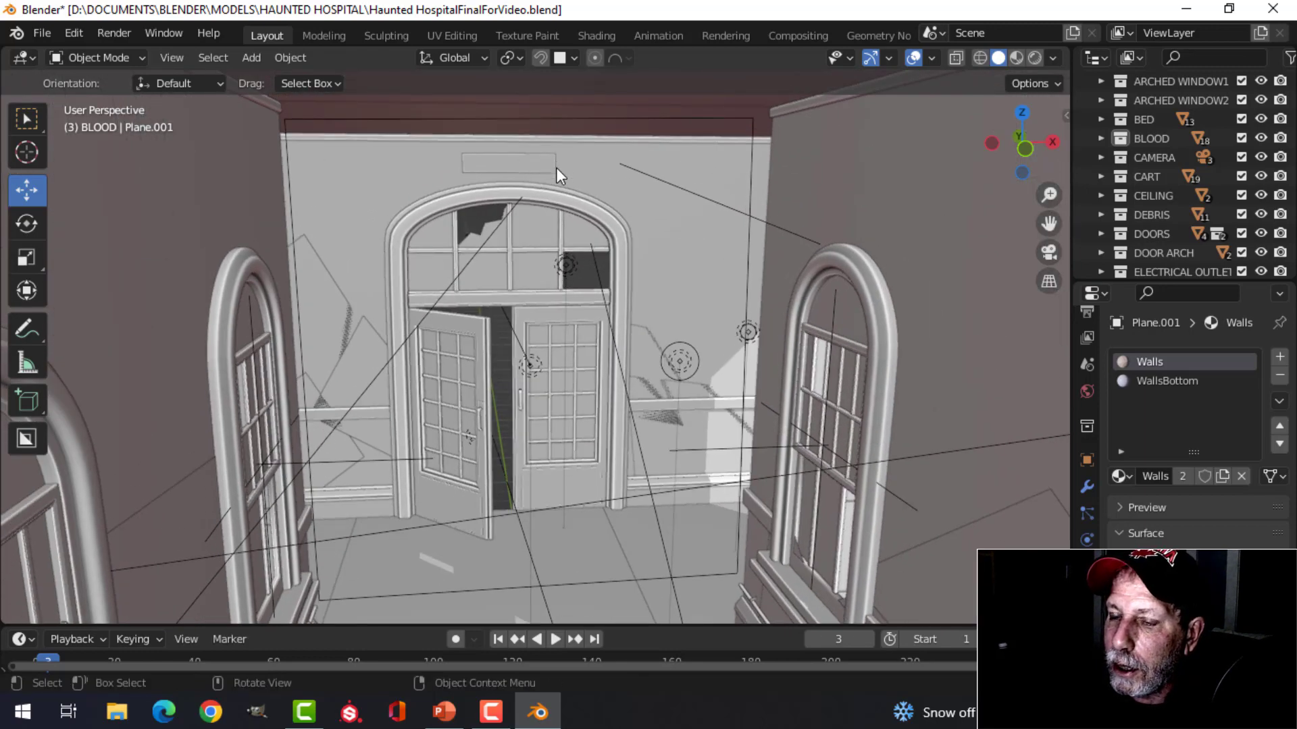
# Save the blend file and view the whole corridor from its open end.
pyautogui.scroll(-6, 597, 383)
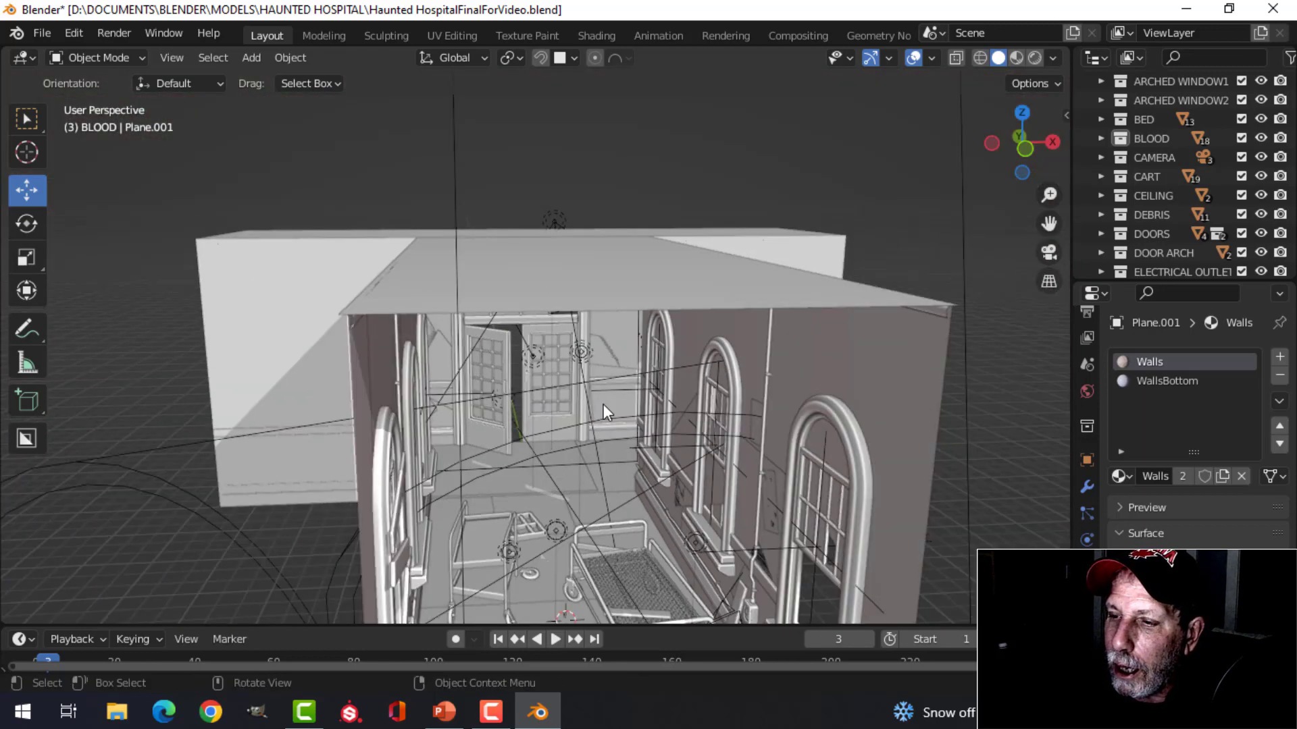
pyautogui.moveTo(602, 404); pyautogui.dragTo(615, 378, button='middle')
pyautogui.hotkey('ctrl', 's')
pyautogui.moveTo(609, 431); pyautogui.dragTo(669, 378, button='middle')
pyautogui.scroll(3, 496, 443)
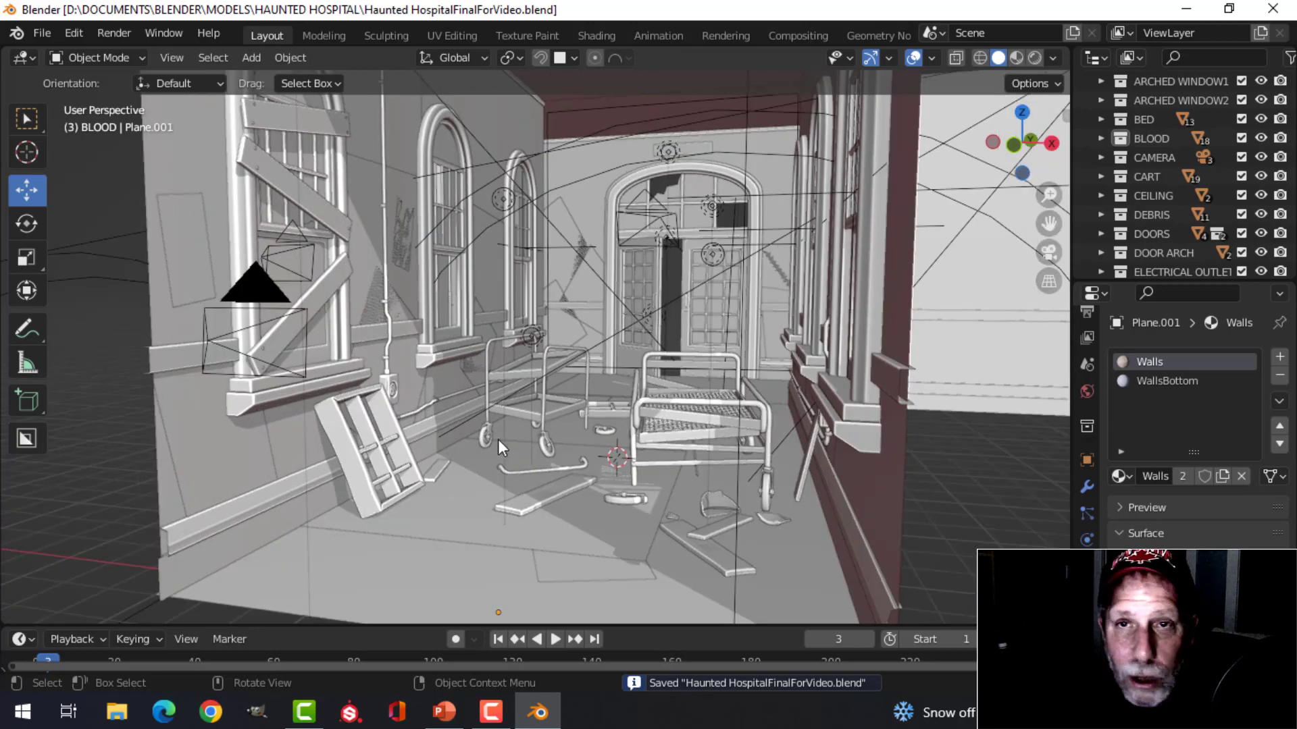